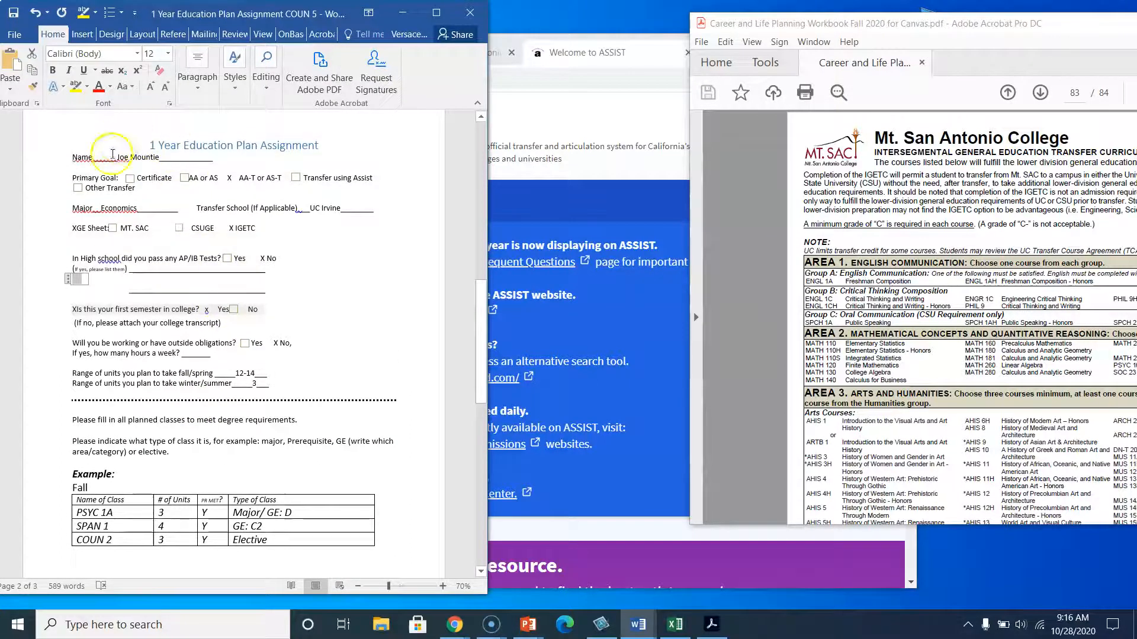
Move the primary goal mark from AA-T or AS-T to Transfer using Assist, replacing its checkbox with an X.
{"action": "left_click", "coordinate": [234, 179]}
{"action": "key", "text": "BackSpace"}
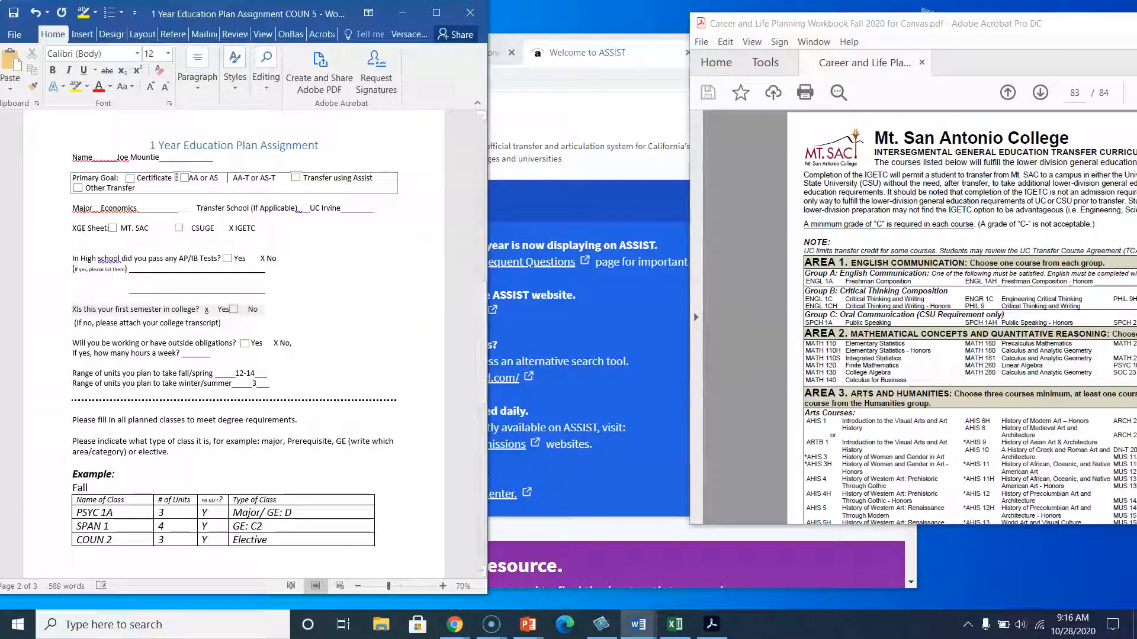
{"action": "left_click", "coordinate": [298, 181]}
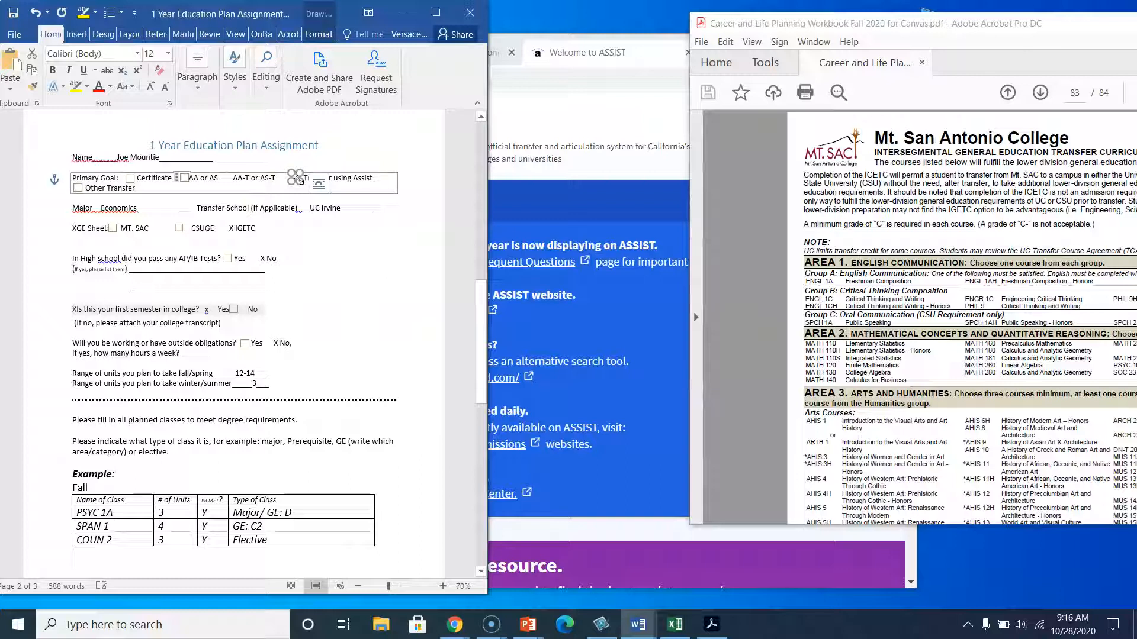
{"action": "key", "text": "Delete"}
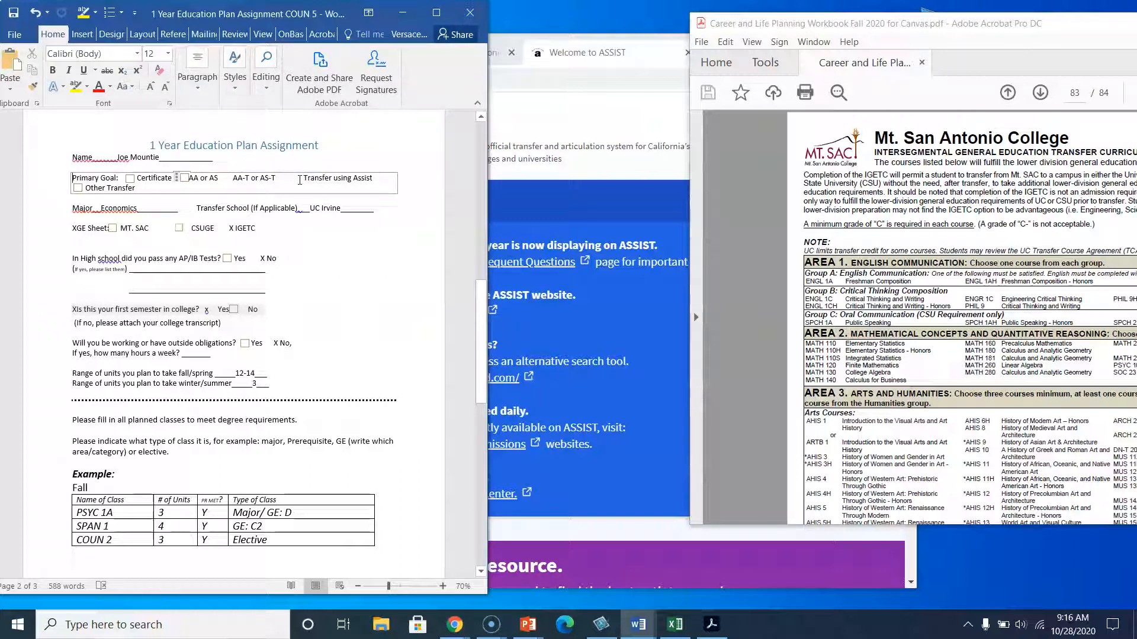
{"action": "left_click", "coordinate": [299, 179]}
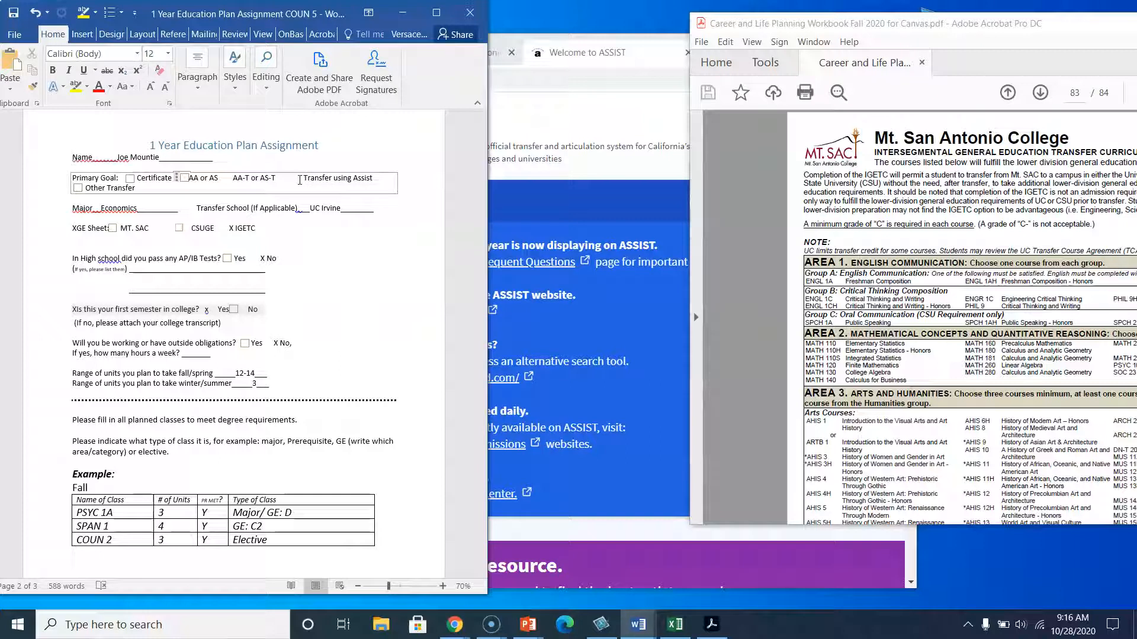
Move the freed checkbox in front of the AA-T or AS-T option.
{"action": "left_click", "coordinate": [232, 180]}
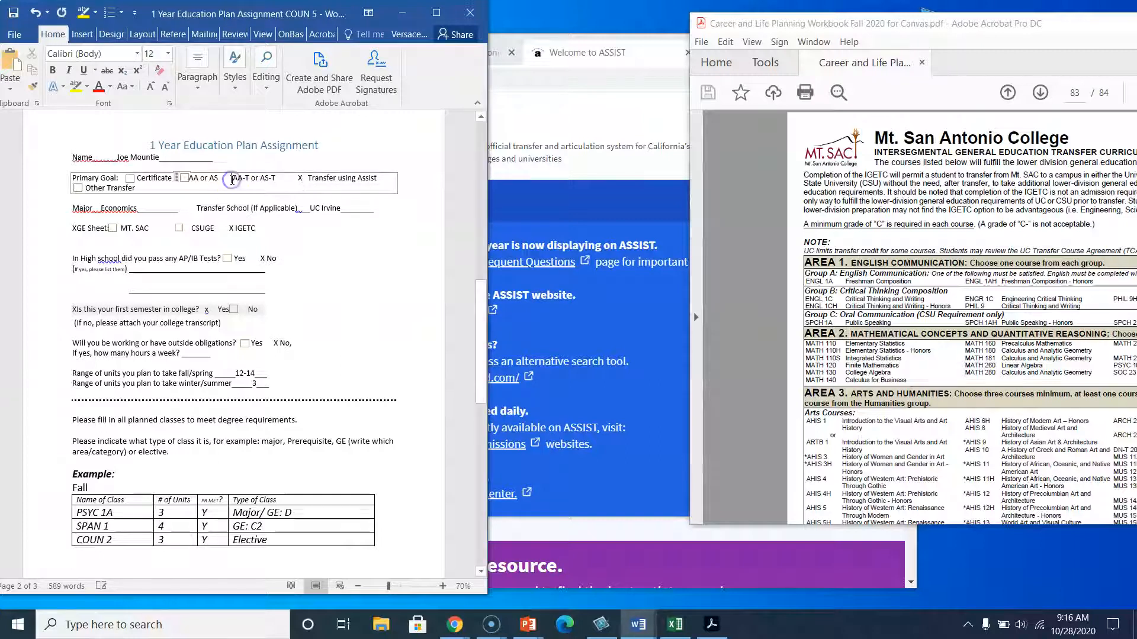
{"action": "left_click_drag", "start_coordinate": [233, 180], "coordinate": [75, 182]}
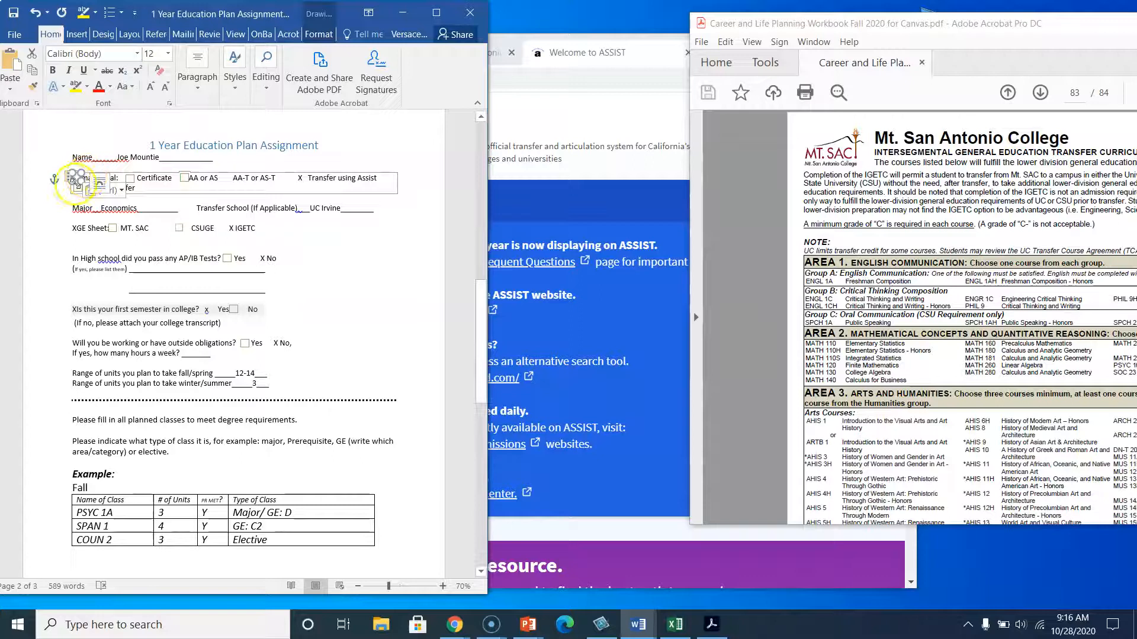
{"action": "mouse_move", "coordinate": [76, 177]}
{"action": "left_mouse_down"}
{"action": "mouse_move", "coordinate": [249, 166]}
{"action": "mouse_move", "coordinate": [225, 169]}
{"action": "left_mouse_up"}
{"action": "left_click", "coordinate": [358, 273]}
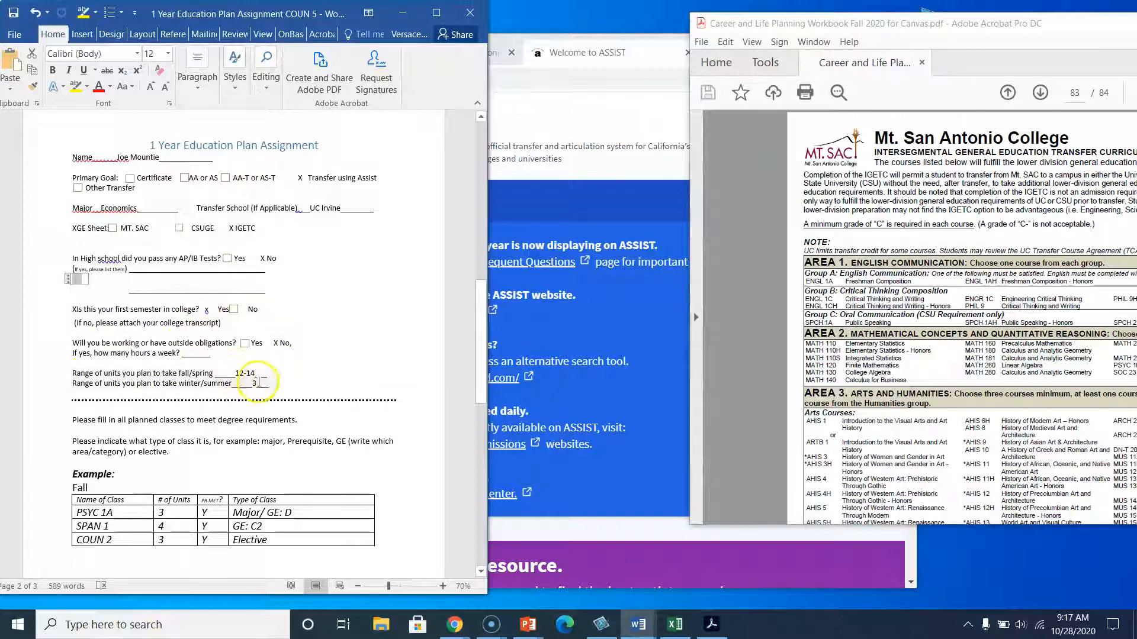
Scroll through the education plan tables and the assignment directions to review what must be filled in.
{"action": "scroll", "coordinate": [236, 408], "scroll_direction": "down", "scroll_amount": 5}
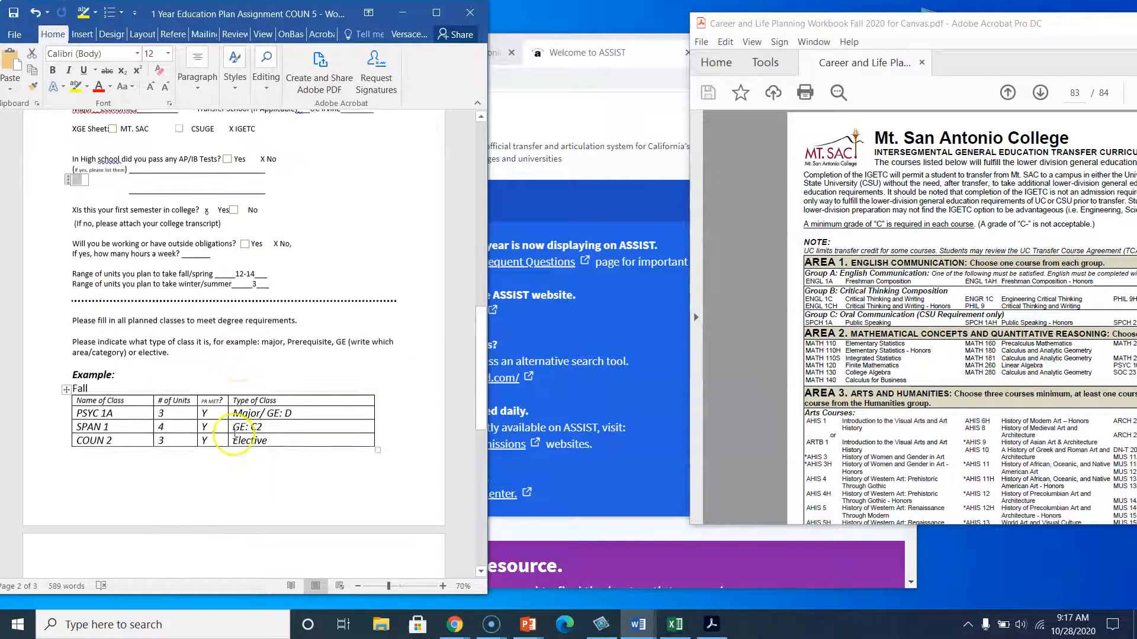
{"action": "scroll", "coordinate": [220, 507], "scroll_direction": "down", "scroll_amount": 3}
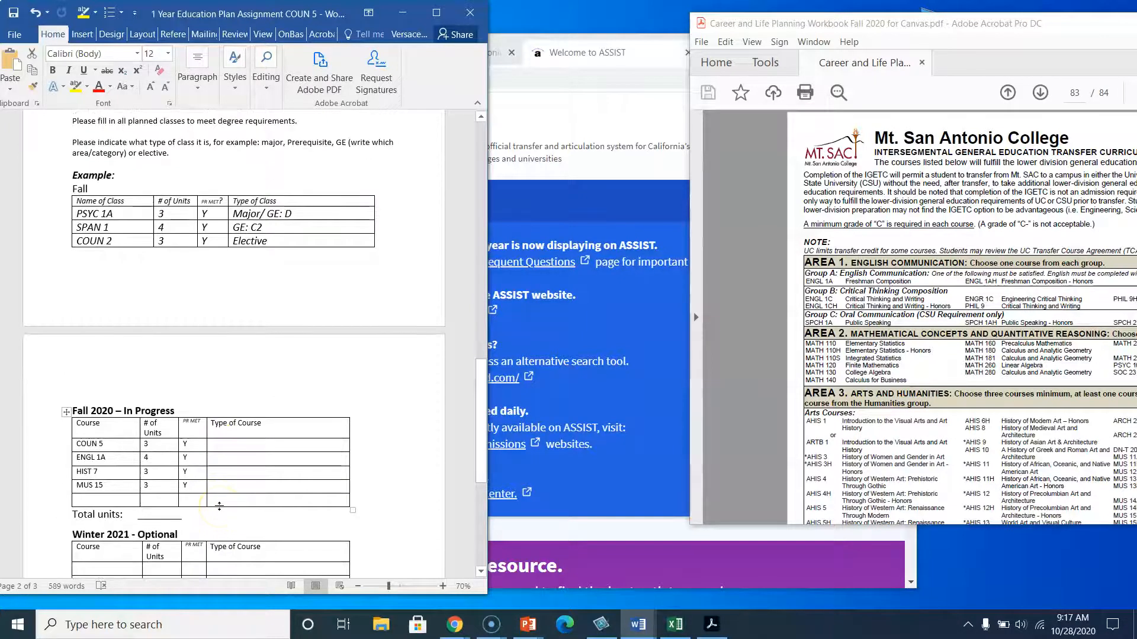
{"action": "scroll", "coordinate": [219, 506], "scroll_direction": "down", "scroll_amount": 3}
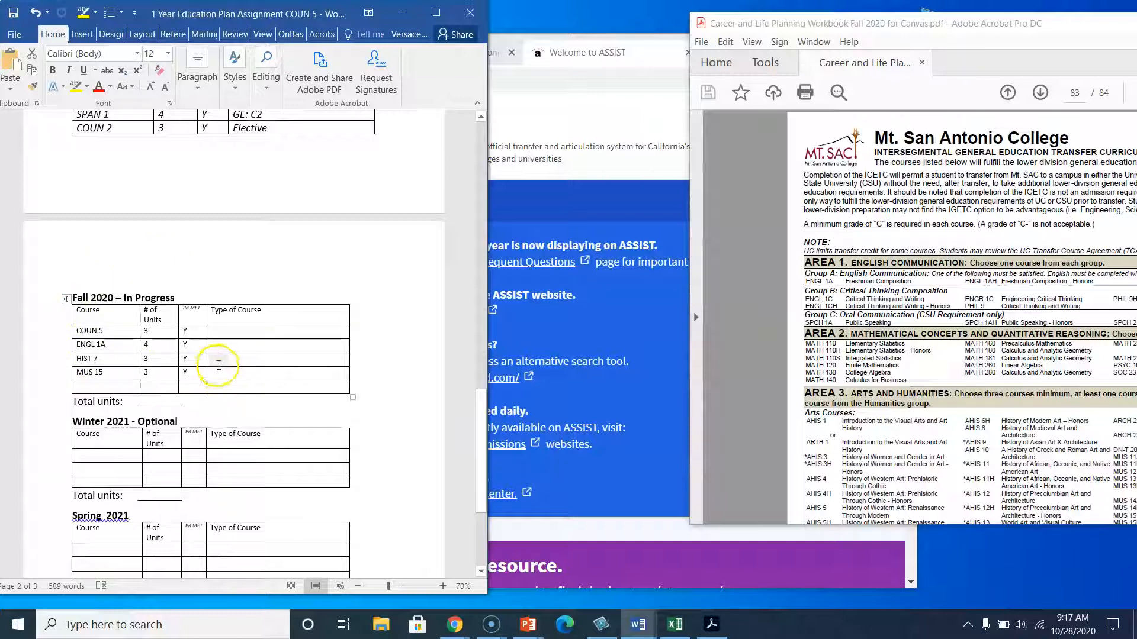
{"action": "scroll", "coordinate": [177, 439], "scroll_direction": "down", "scroll_amount": 2}
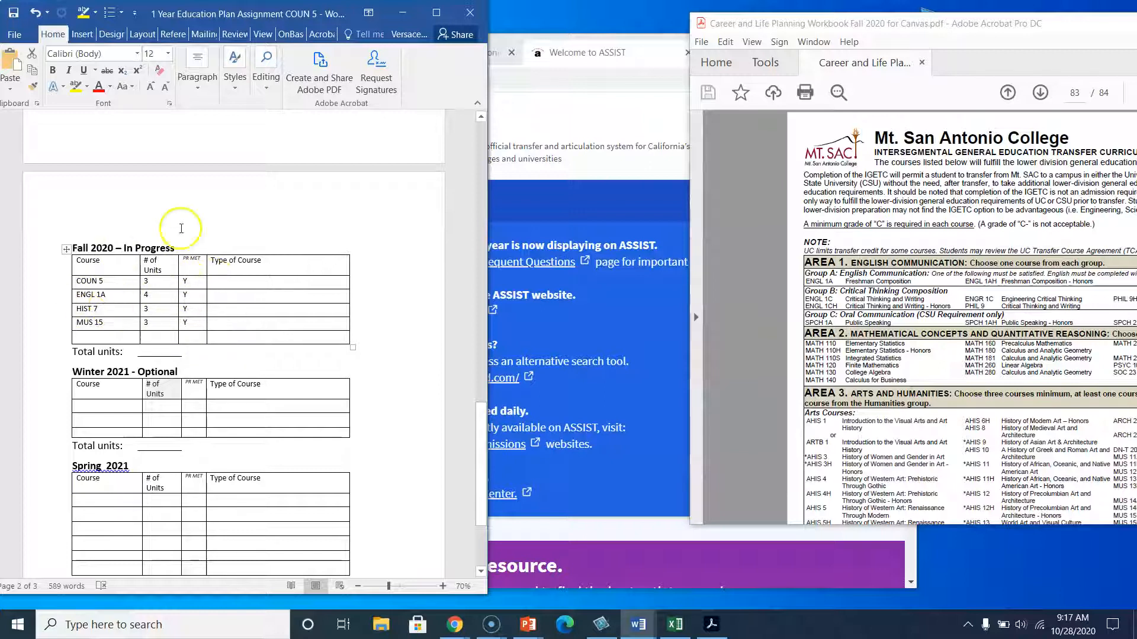
{"action": "scroll", "coordinate": [183, 222], "scroll_direction": "up", "scroll_amount": 10}
{"action": "scroll", "coordinate": [183, 222], "scroll_direction": "up", "scroll_amount": 20}
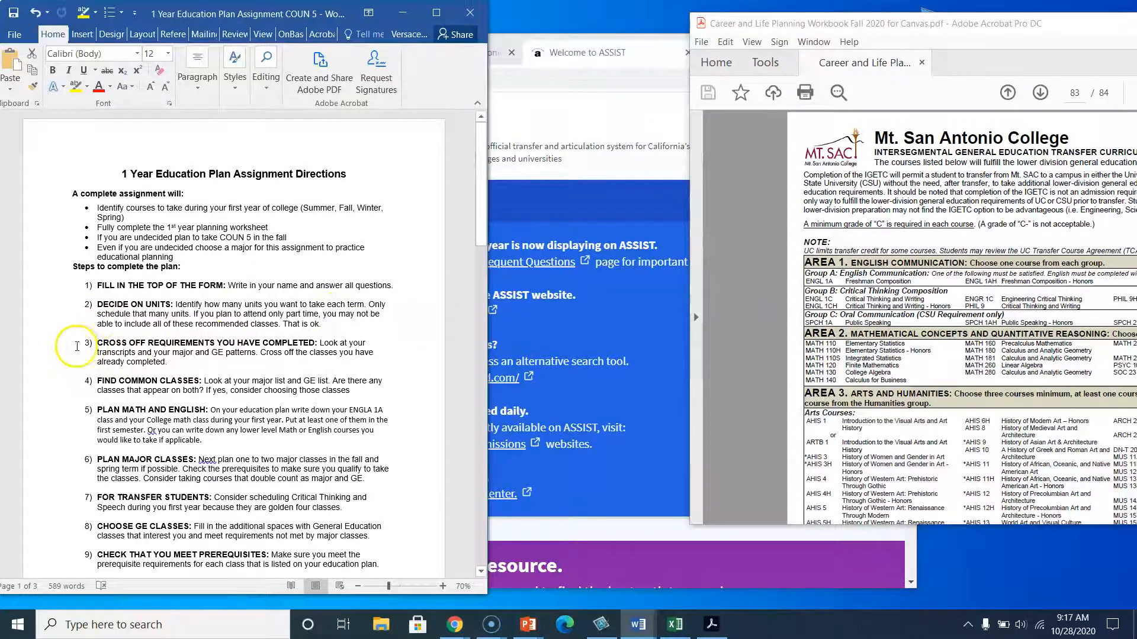
{"action": "scroll", "coordinate": [112, 312], "scroll_direction": "down", "scroll_amount": 1}
{"action": "scroll", "coordinate": [112, 312], "scroll_direction": "down", "scroll_amount": 2}
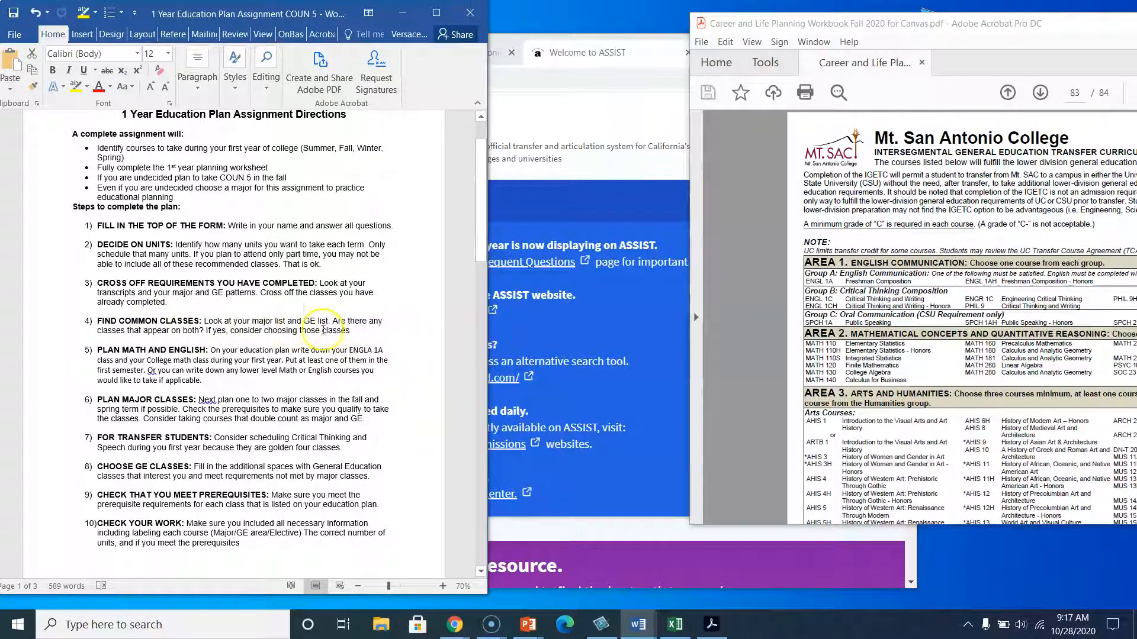
{"action": "scroll", "coordinate": [242, 336], "scroll_direction": "down", "scroll_amount": 3}
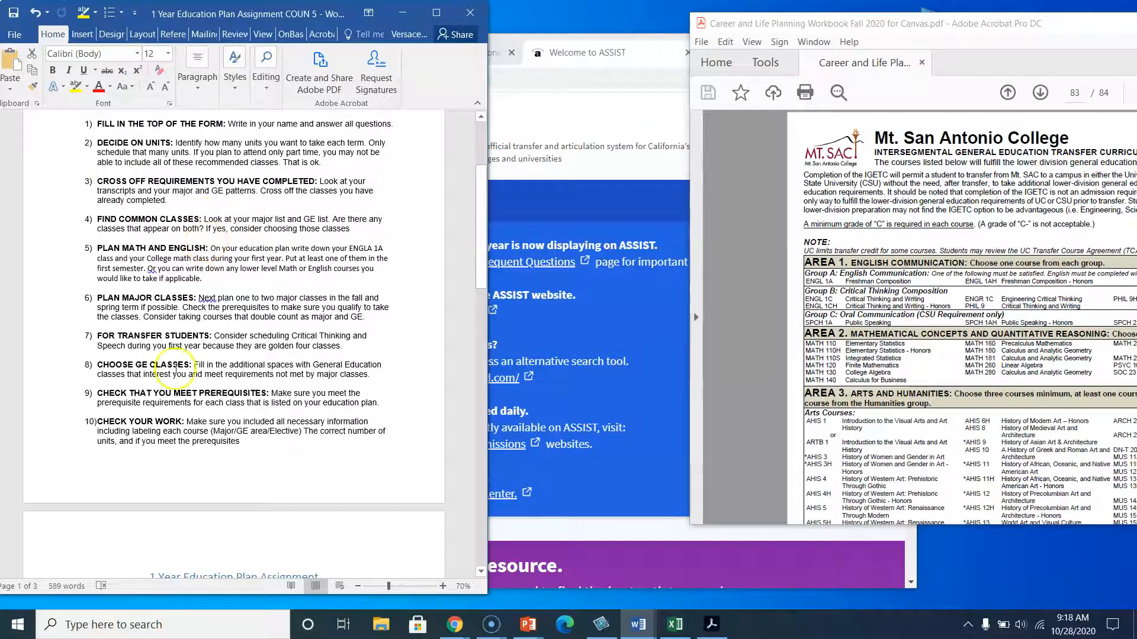
{"action": "scroll", "coordinate": [172, 367], "scroll_direction": "down", "scroll_amount": 5}
{"action": "scroll", "coordinate": [150, 458], "scroll_direction": "down", "scroll_amount": 20}
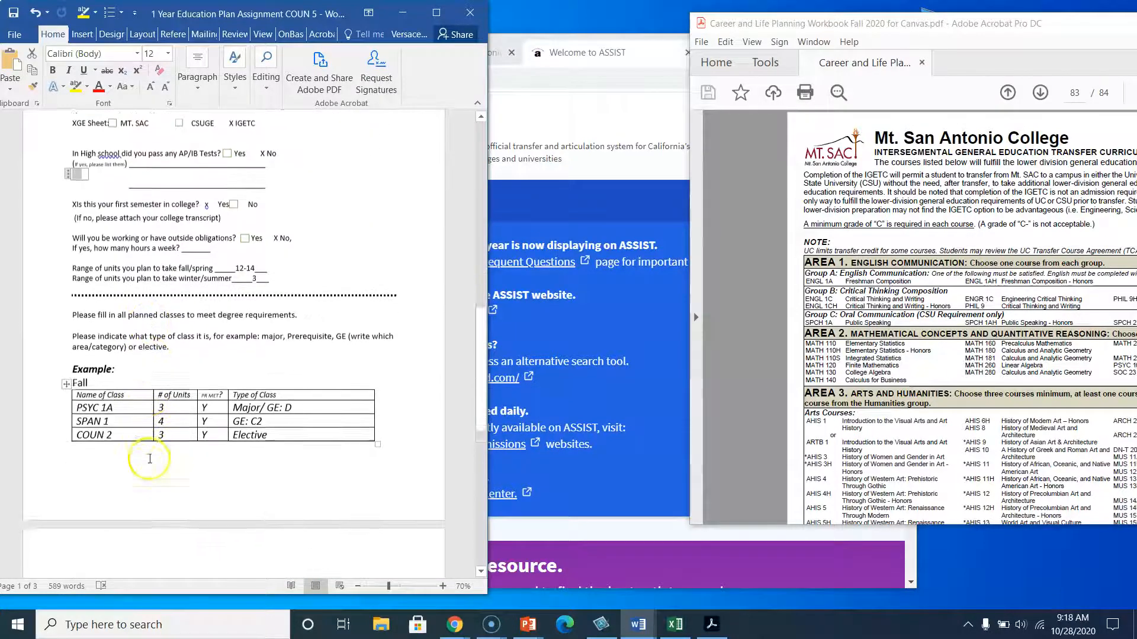
{"action": "scroll", "coordinate": [150, 459], "scroll_direction": "down", "scroll_amount": 7}
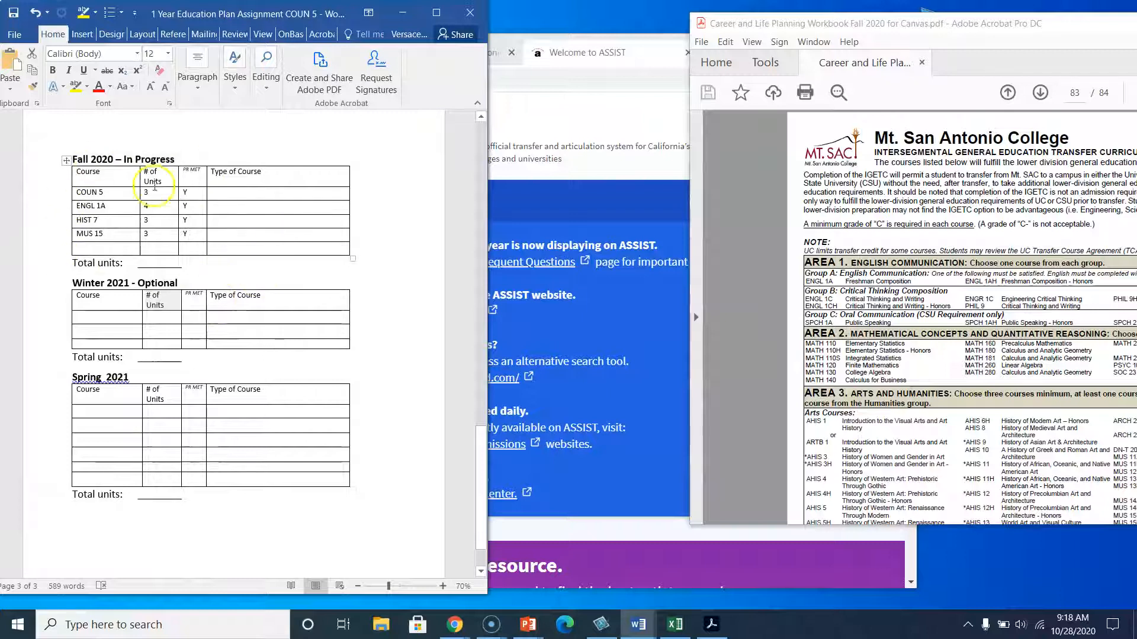
Switch to the ASSIST website and select Mount San Antonio College as the institution.
{"action": "left_click", "coordinate": [610, 168]}
{"action": "scroll", "coordinate": [601, 355], "scroll_direction": "down", "scroll_amount": 3}
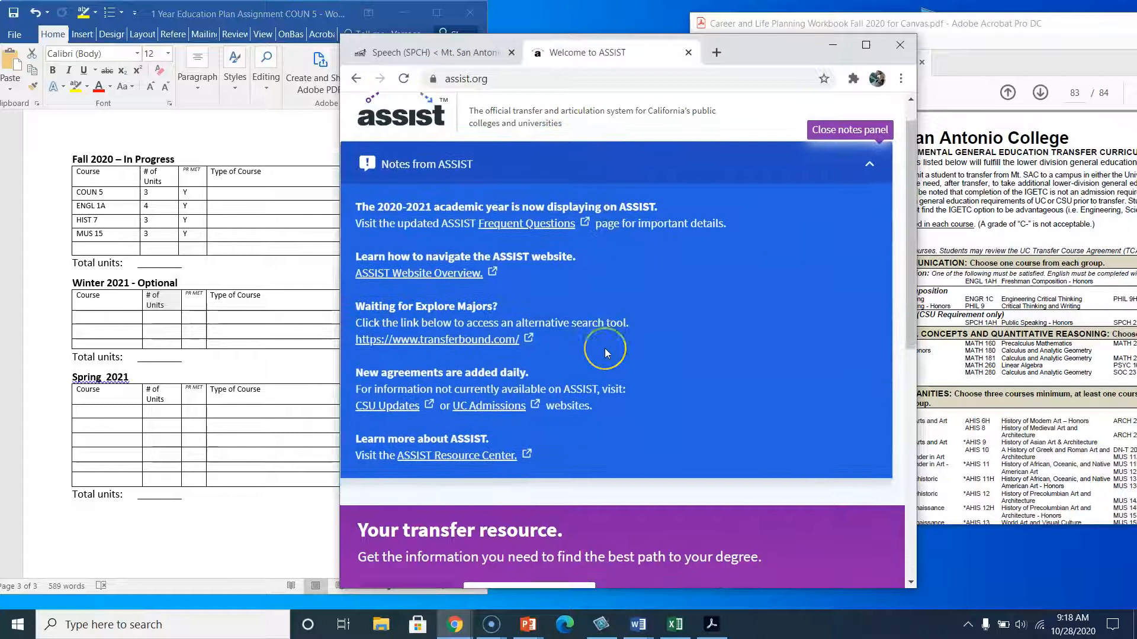
{"action": "scroll", "coordinate": [482, 223], "scroll_direction": "down", "scroll_amount": 5}
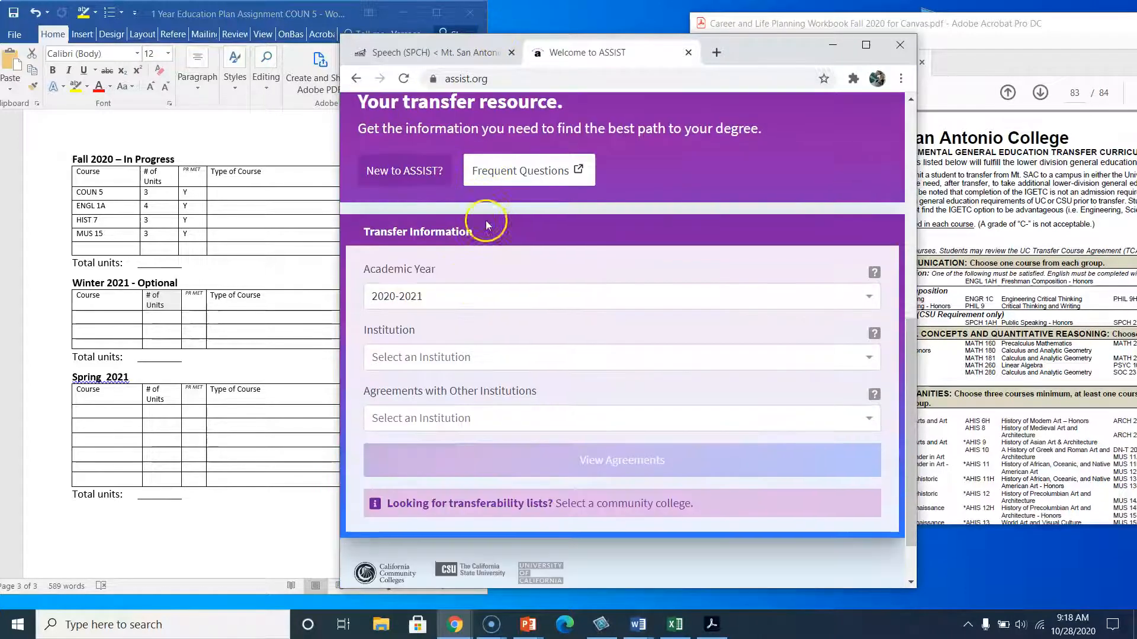
{"action": "left_click", "coordinate": [458, 355]}
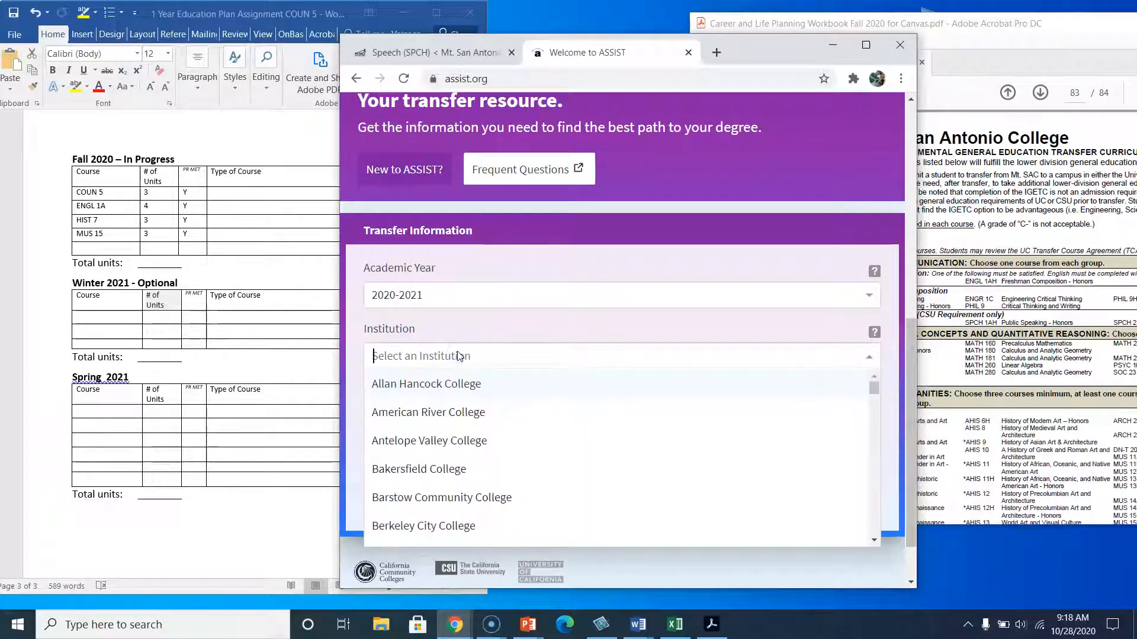
{"action": "type", "text": "mt"}
{"action": "left_click", "coordinate": [452, 383]}
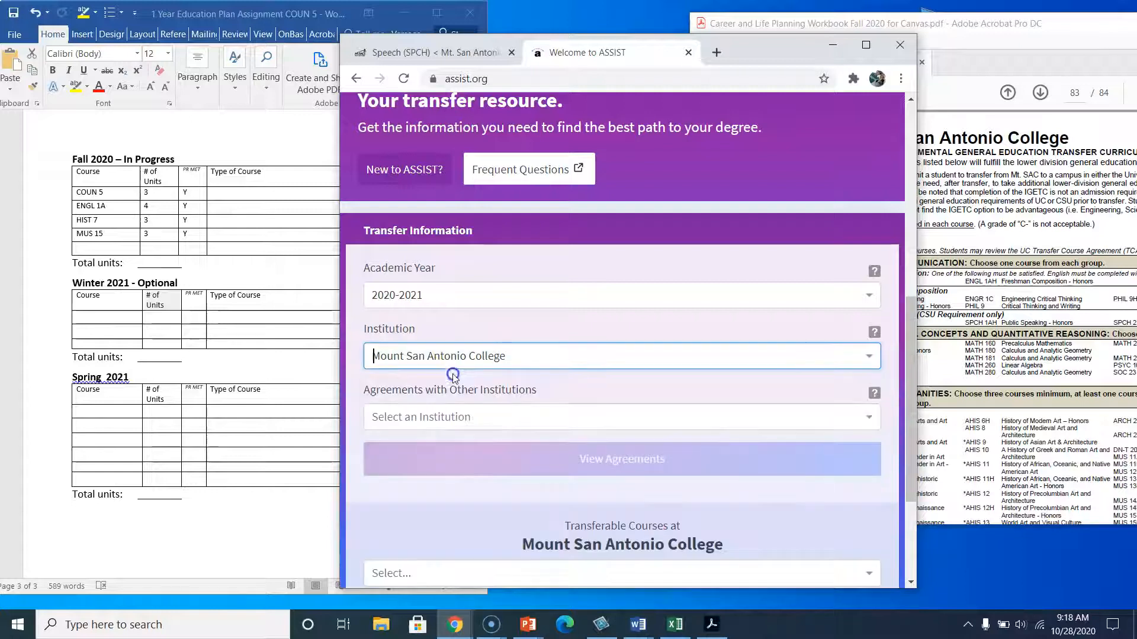
Choose University of California, Irvine as the agreement institution and view the agreements.
{"action": "left_click", "coordinate": [438, 418]}
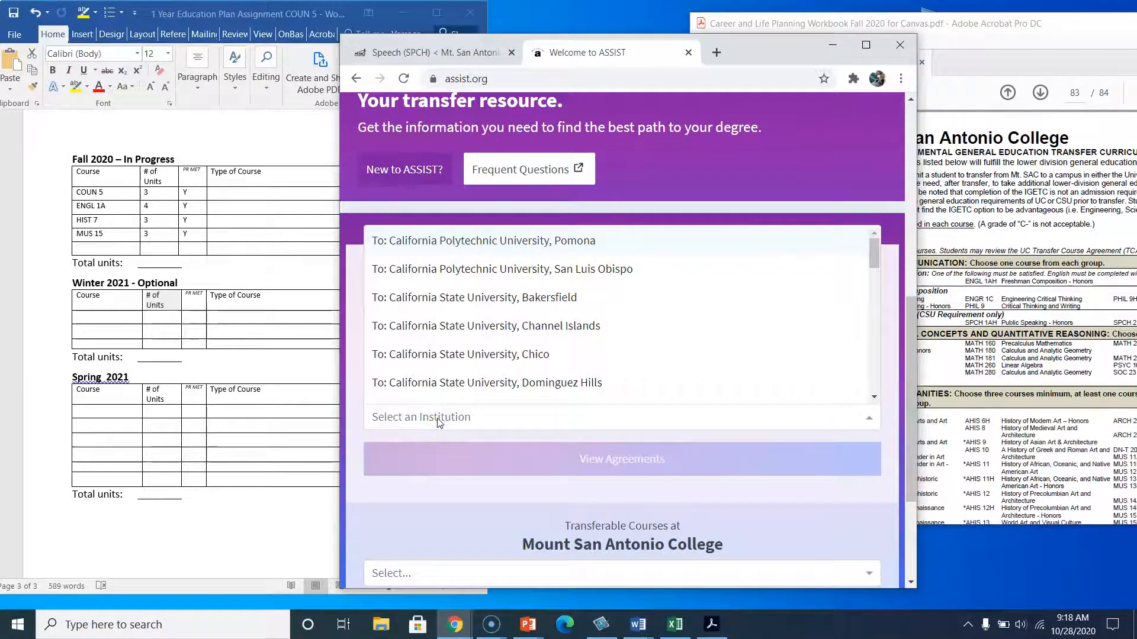
{"action": "type", "text": "irv"}
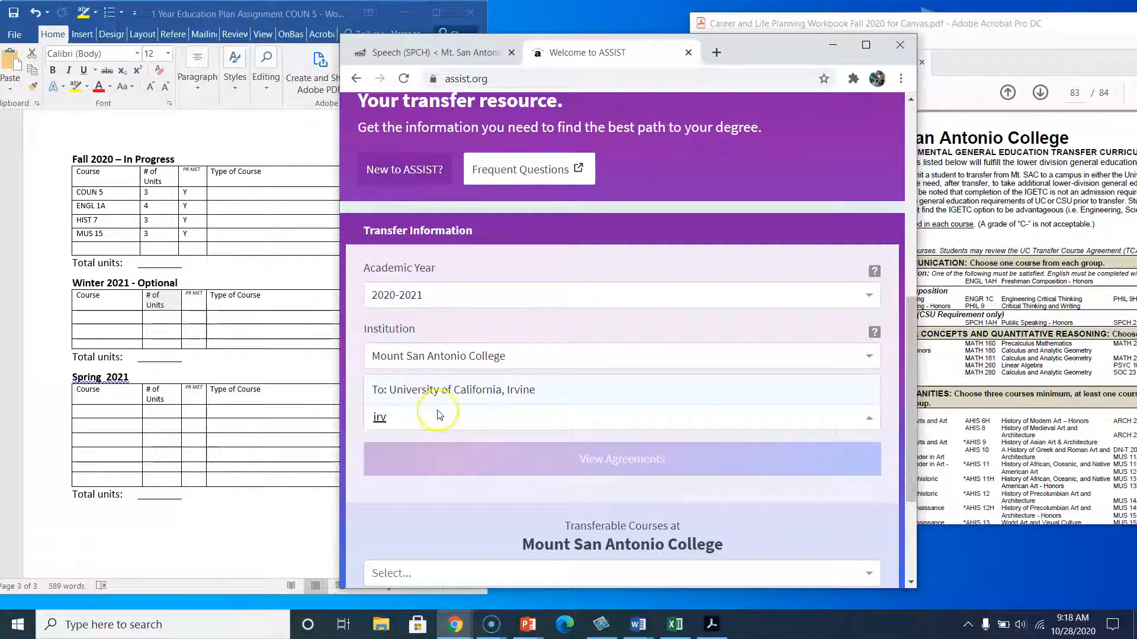
{"action": "left_click", "coordinate": [439, 389]}
{"action": "left_click", "coordinate": [485, 462]}
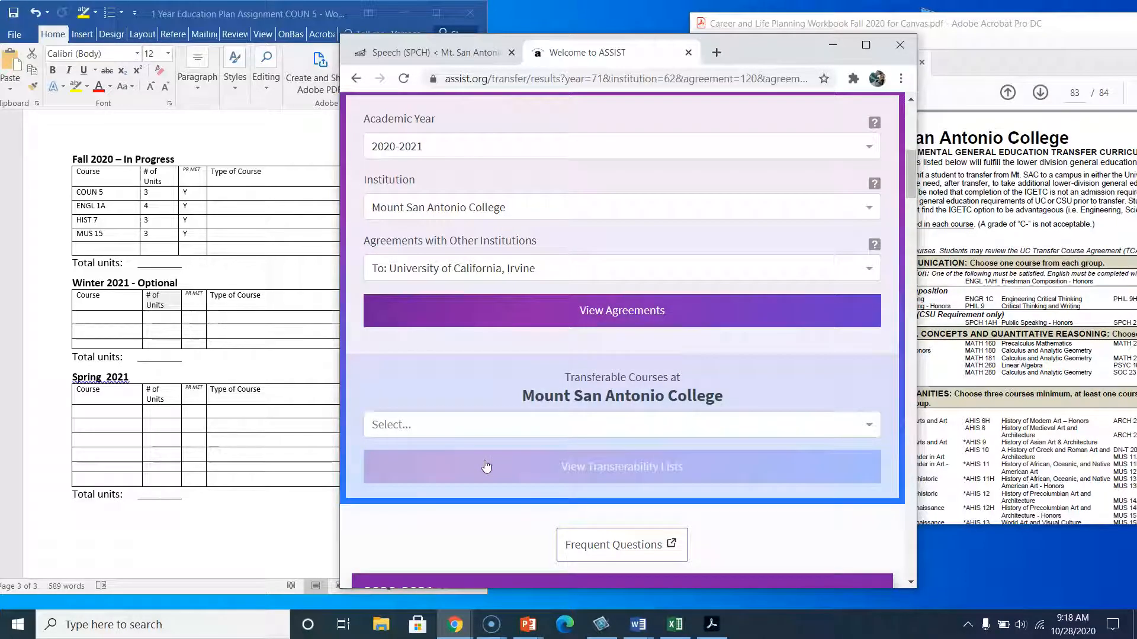
Search the majors for econ, select Economics, B.A., and open its agreement as a PDF.
{"action": "scroll", "coordinate": [487, 444], "scroll_direction": "down", "scroll_amount": 6}
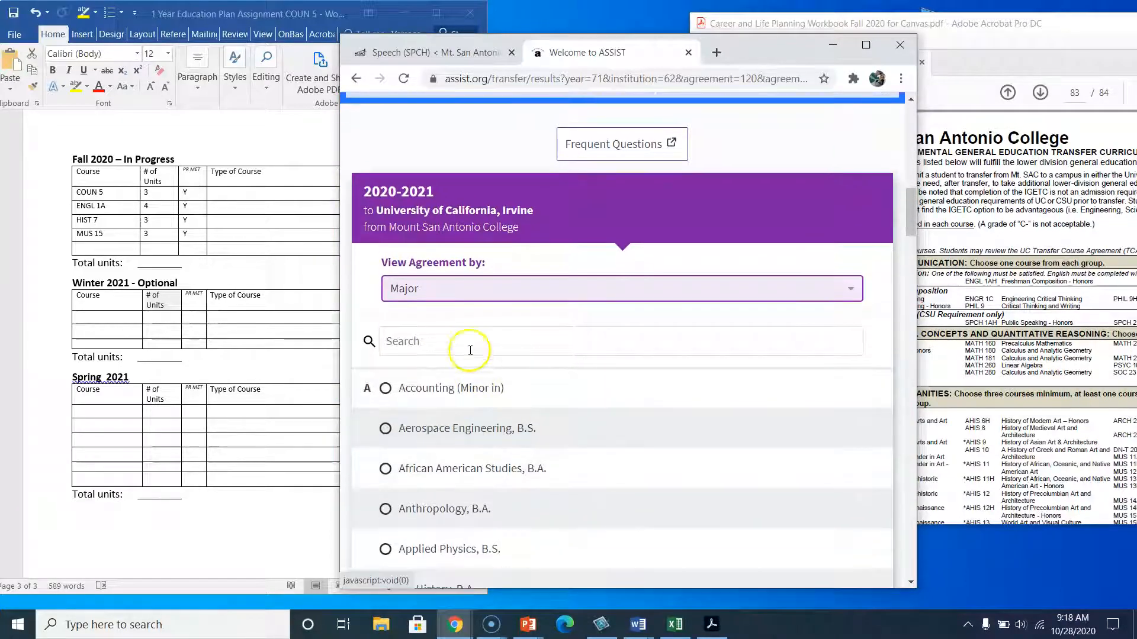
{"action": "left_click", "coordinate": [467, 346]}
{"action": "type", "text": "e"}
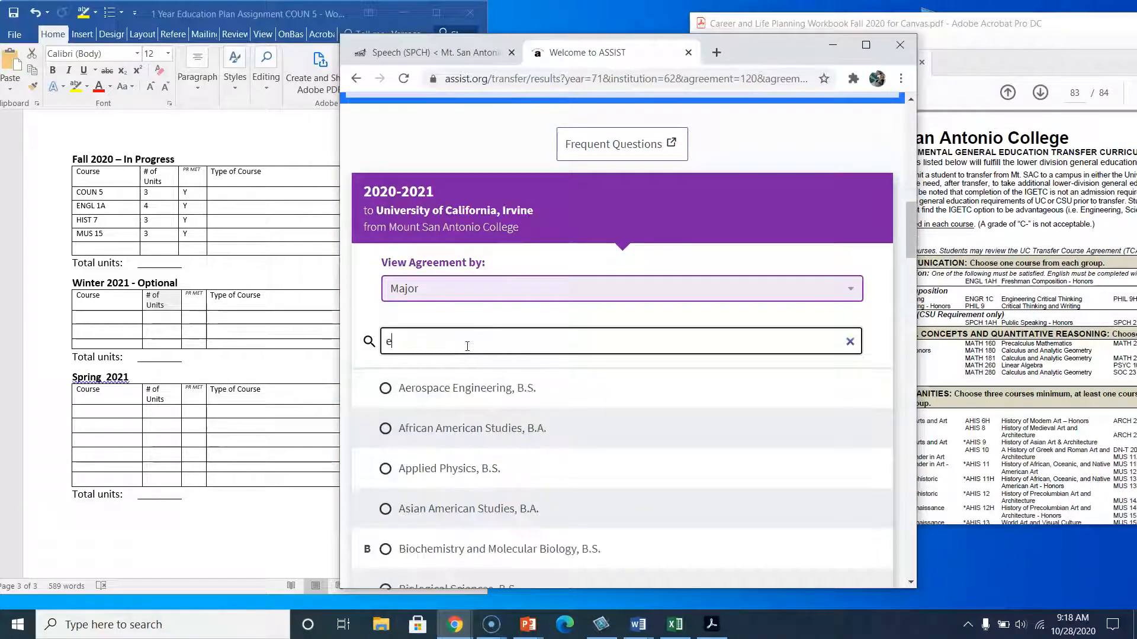
{"action": "type", "text": "con"}
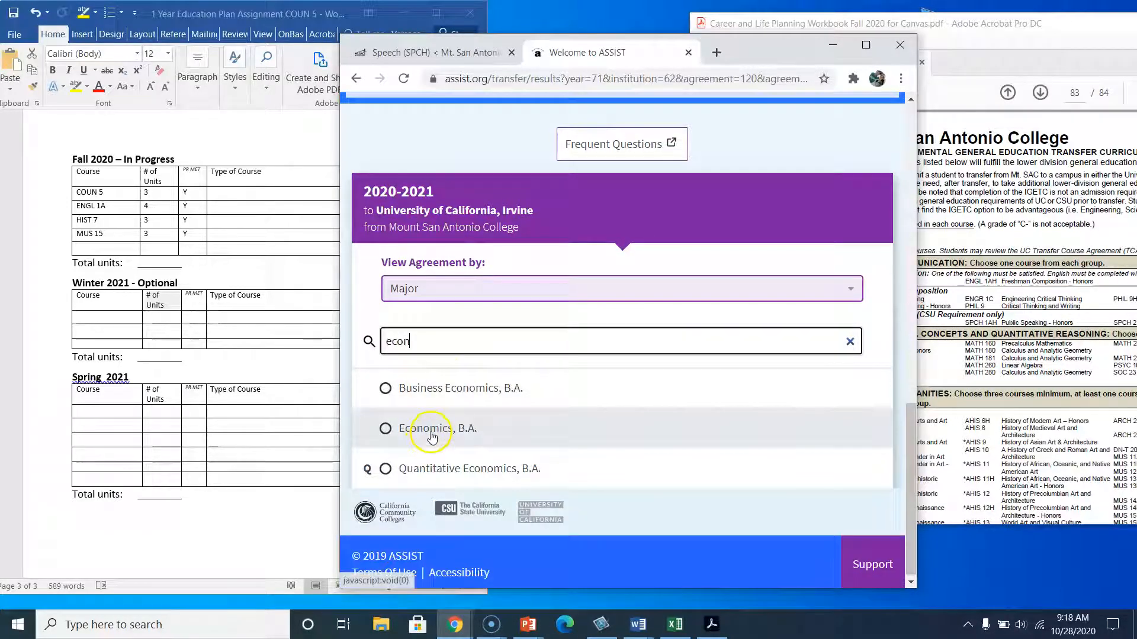
{"action": "left_click", "coordinate": [426, 444]}
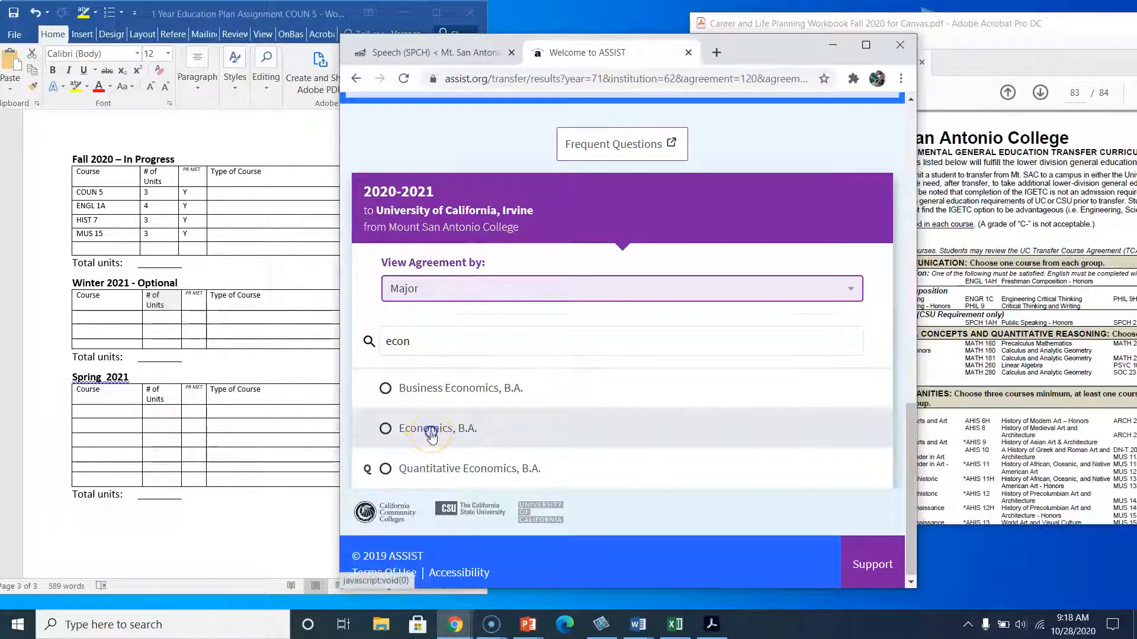
{"action": "scroll", "coordinate": [551, 445], "scroll_direction": "down", "scroll_amount": 4}
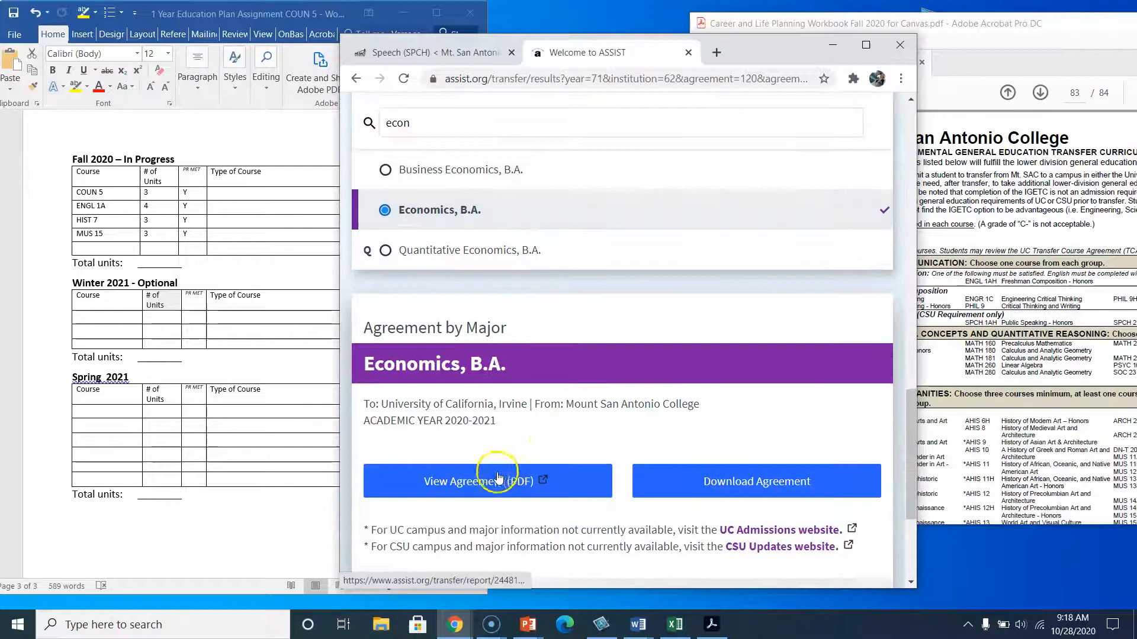
{"action": "left_click", "coordinate": [477, 480]}
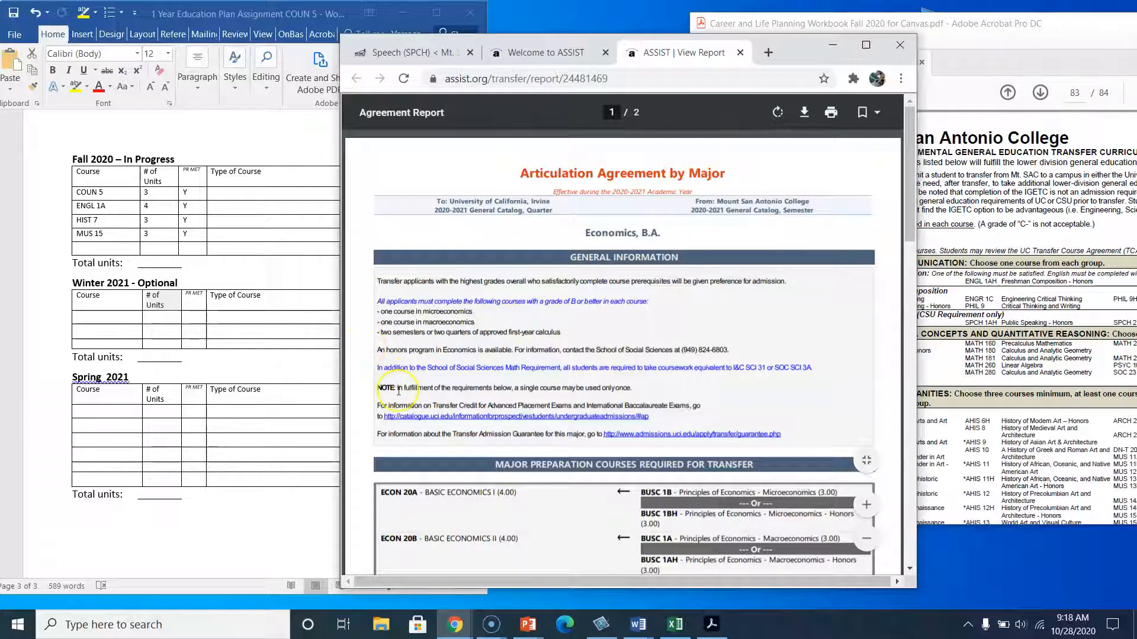
Scroll through the Economics agreement report to review the required and approved transfer courses.
{"action": "scroll", "coordinate": [463, 445], "scroll_direction": "down", "scroll_amount": 3}
{"action": "scroll", "coordinate": [464, 445], "scroll_direction": "down", "scroll_amount": 1}
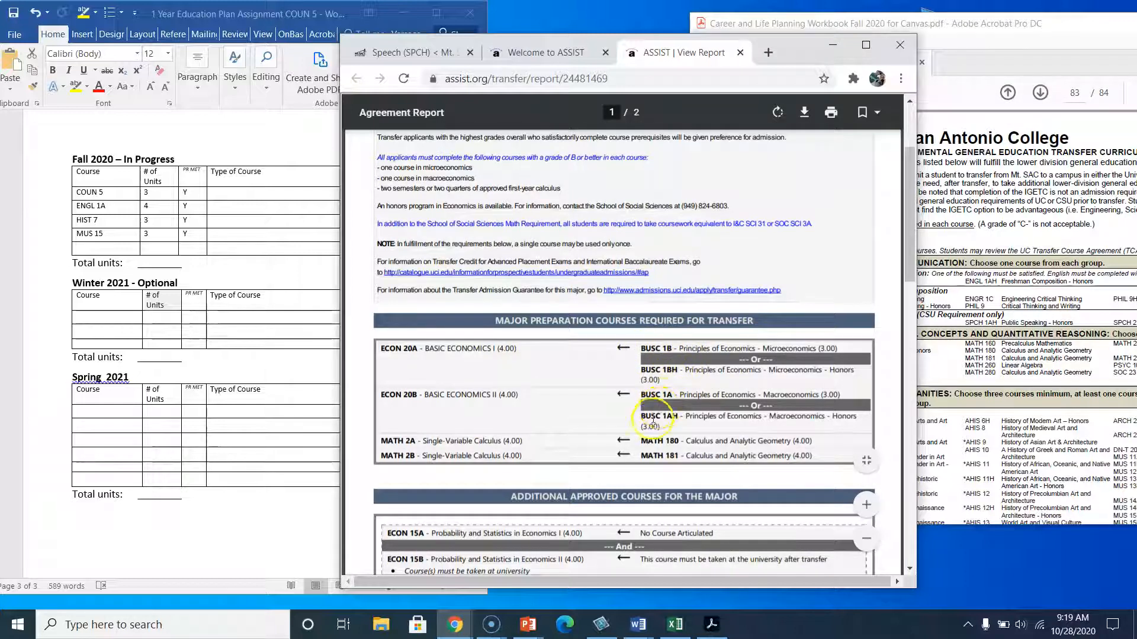
{"action": "scroll", "coordinate": [652, 456], "scroll_direction": "down", "scroll_amount": 4}
{"action": "scroll", "coordinate": [647, 490], "scroll_direction": "down", "scroll_amount": 5}
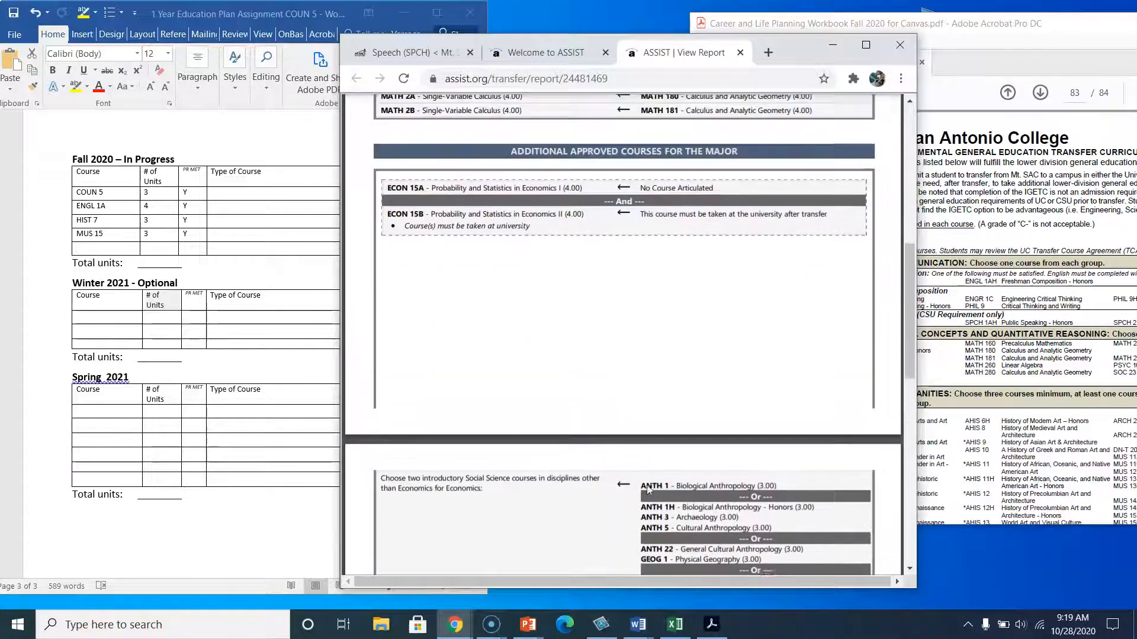
{"action": "scroll", "coordinate": [647, 489], "scroll_direction": "down", "scroll_amount": 4}
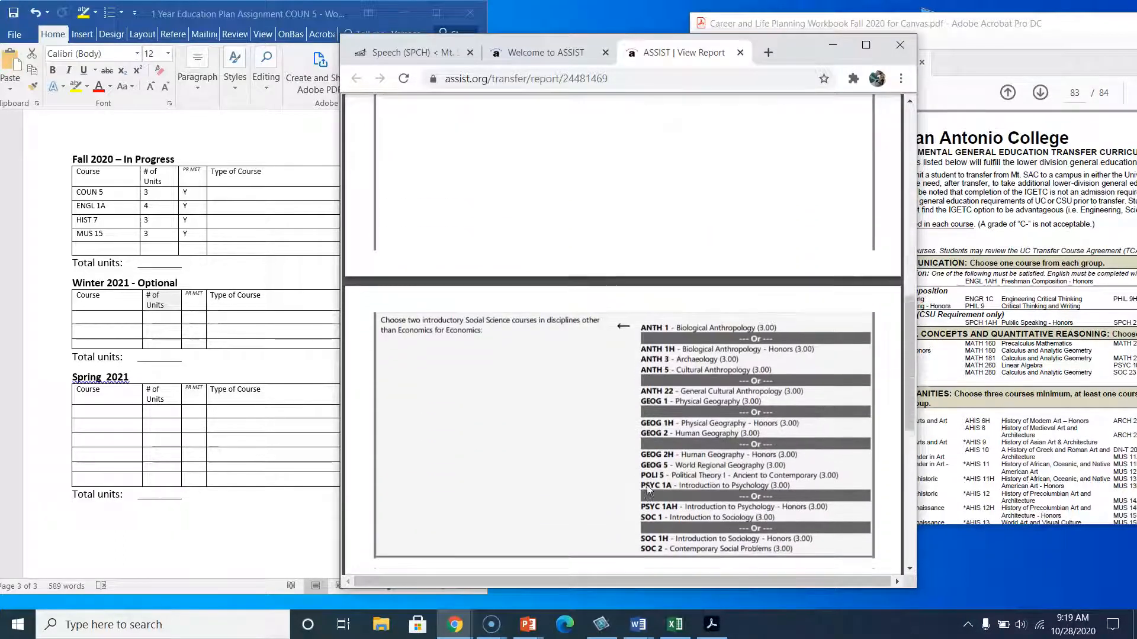
{"action": "scroll", "coordinate": [647, 490], "scroll_direction": "down", "scroll_amount": 1}
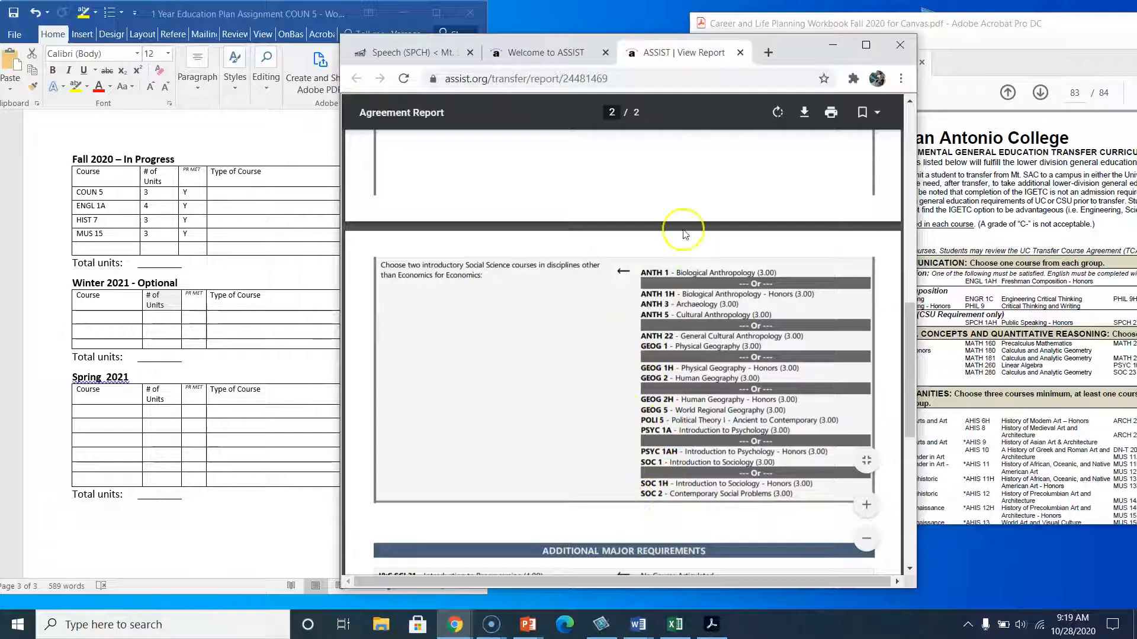
{"action": "scroll", "coordinate": [560, 422], "scroll_direction": "down", "scroll_amount": 2}
{"action": "scroll", "coordinate": [542, 486], "scroll_direction": "down", "scroll_amount": 2}
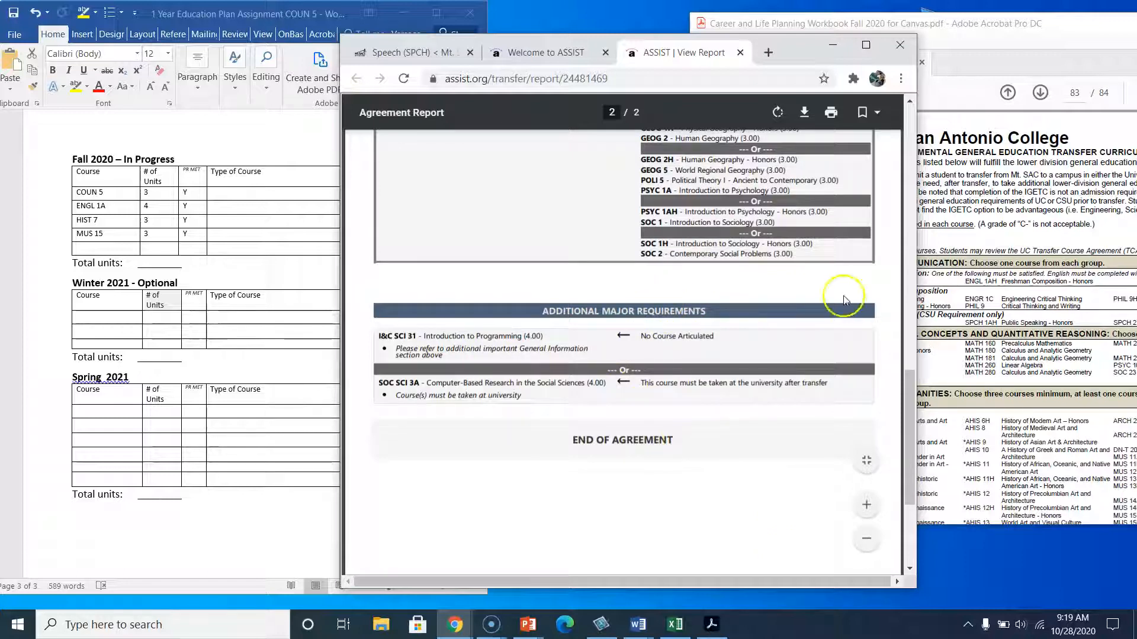
{"action": "scroll", "coordinate": [598, 355], "scroll_direction": "down", "scroll_amount": 3}
{"action": "scroll", "coordinate": [597, 354], "scroll_direction": "up", "scroll_amount": 15}
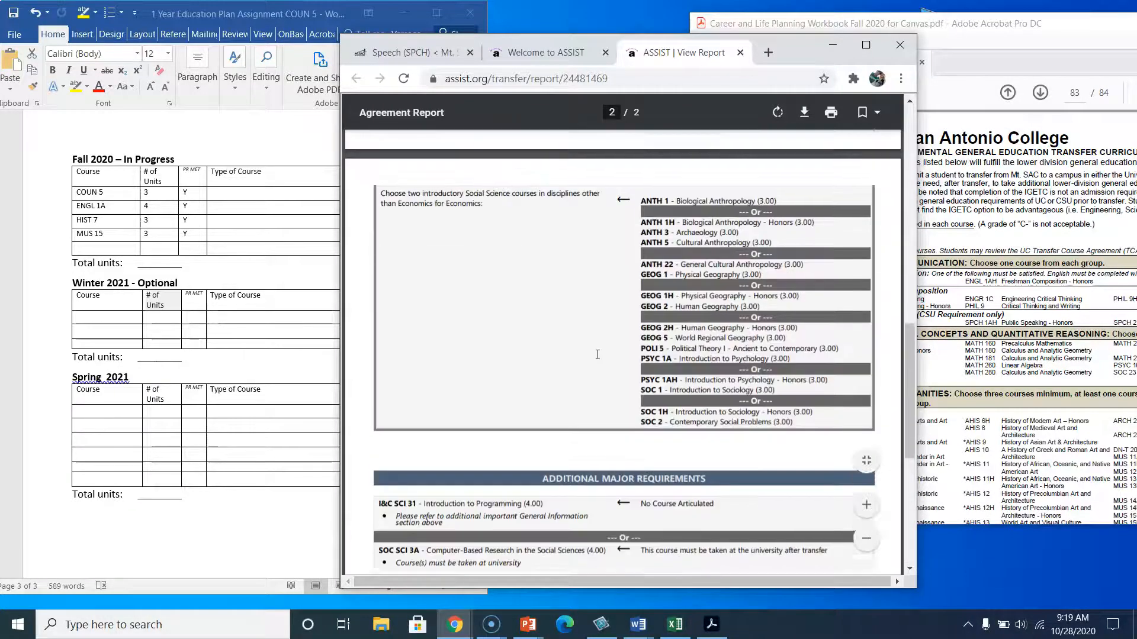
Bring the IGETC transfer curriculum PDF alongside the agreement and review its Area 1 English communication courses.
{"action": "scroll", "coordinate": [597, 356], "scroll_direction": "down", "scroll_amount": 2}
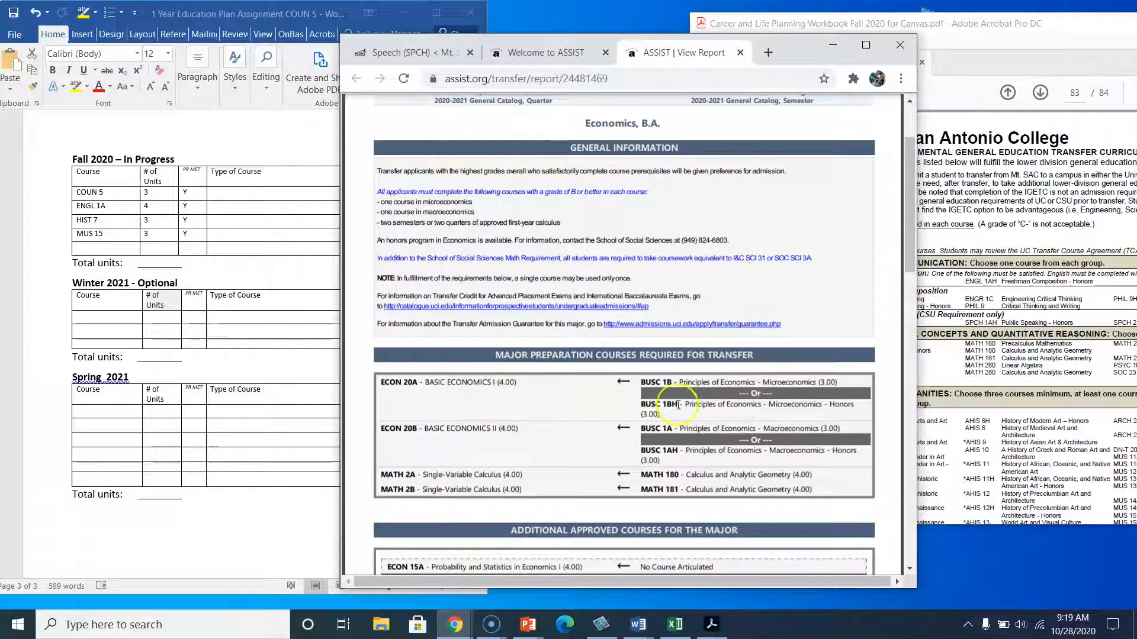
{"action": "left_click", "coordinate": [963, 192]}
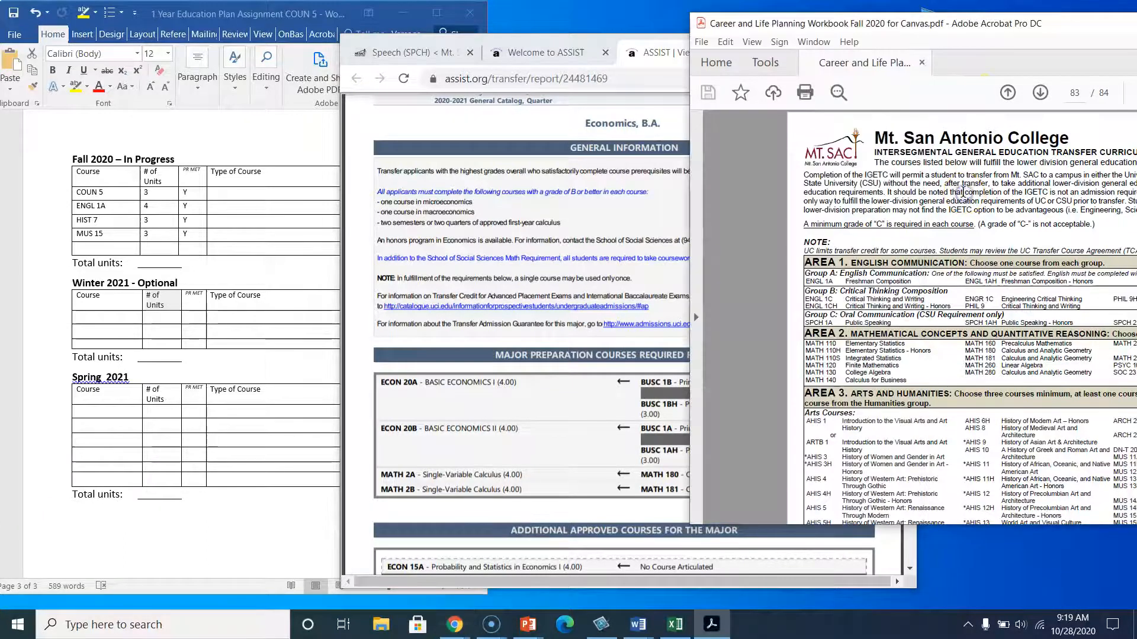
{"action": "left_click_drag", "start_coordinate": [1005, 26], "coordinate": [805, 32]}
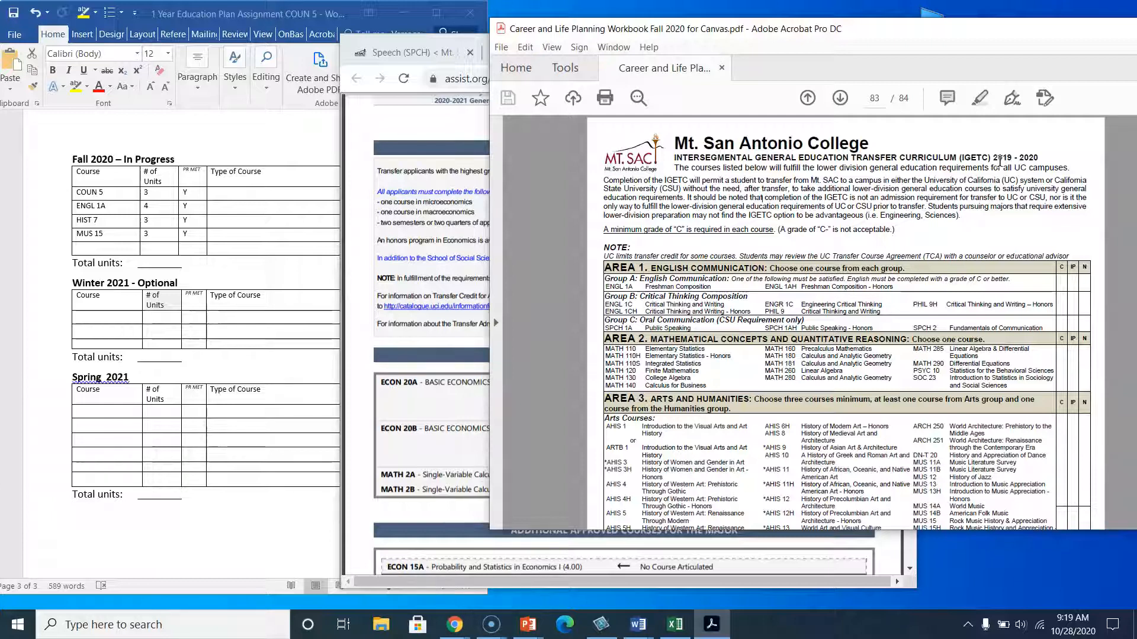
{"action": "scroll", "coordinate": [644, 283], "scroll_direction": "down", "scroll_amount": 1}
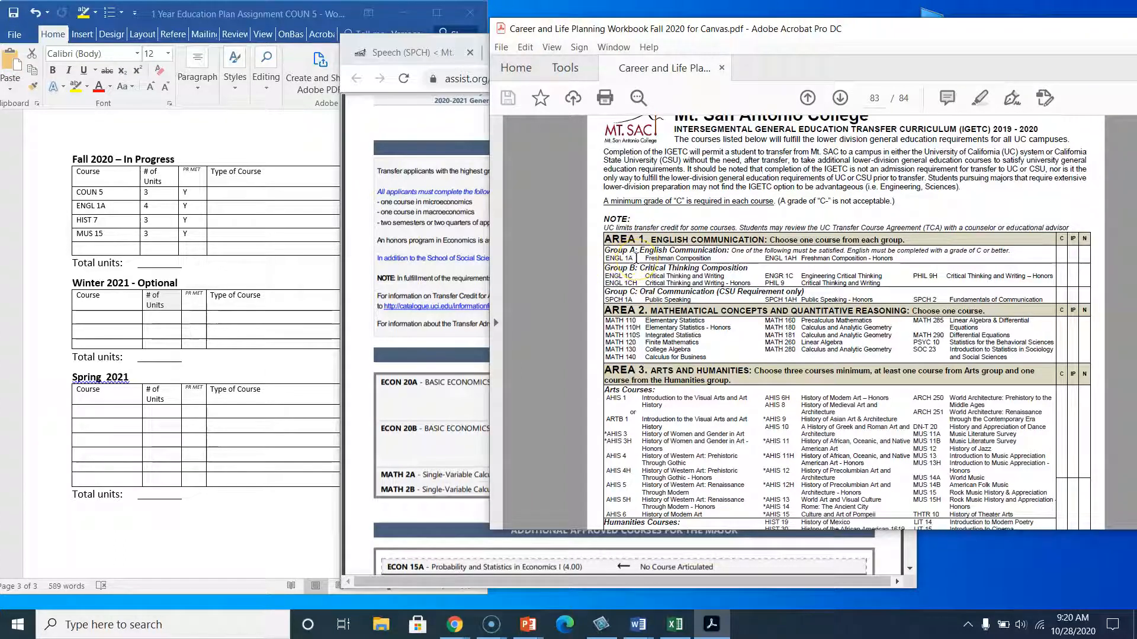
Enter GE: 1A as the type of course for ENGL 1A in the Fall 2020 table.
{"action": "left_click", "coordinate": [219, 208]}
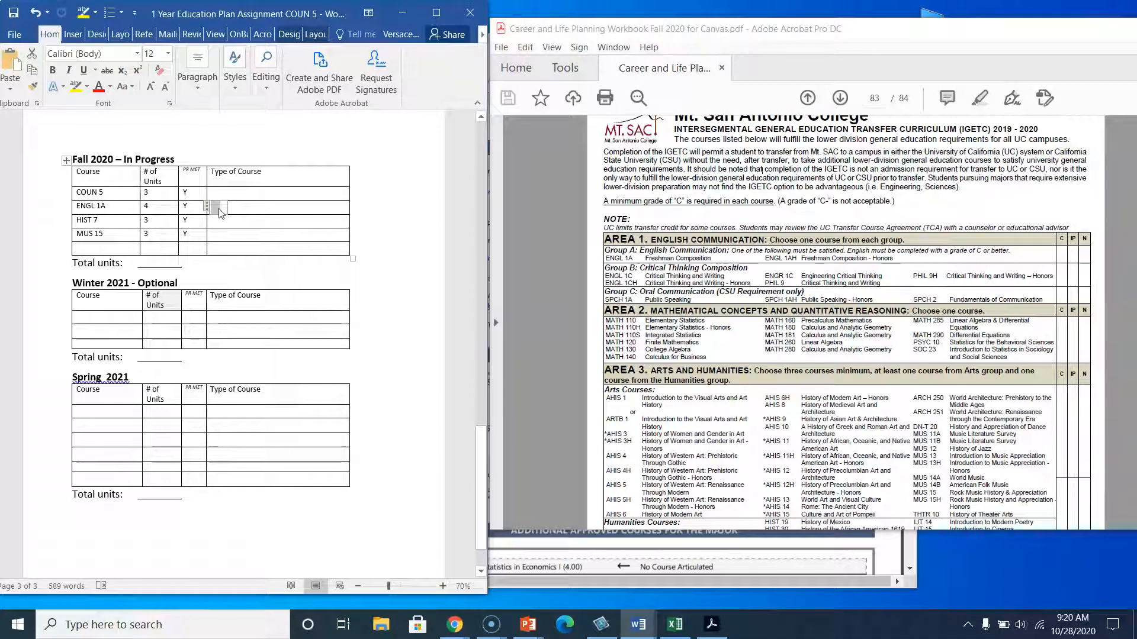
{"action": "type", "text": "Are"}
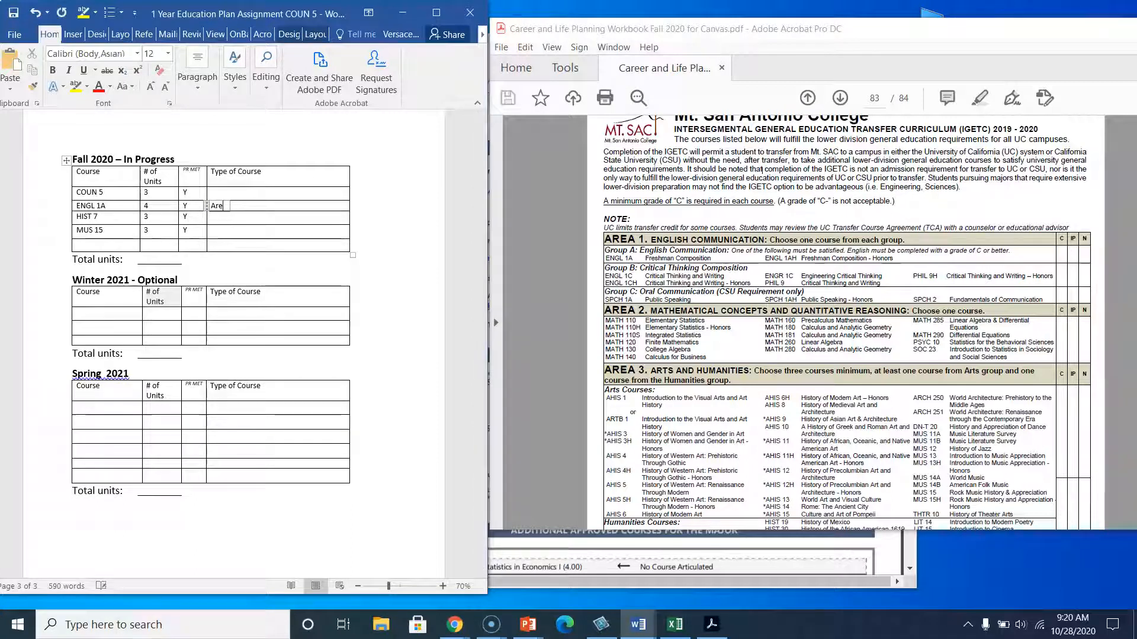
{"action": "key", "text": "BackSpace"}
{"action": "key", "text": "BackSpace"}
{"action": "key", "text": "BackSpace"}
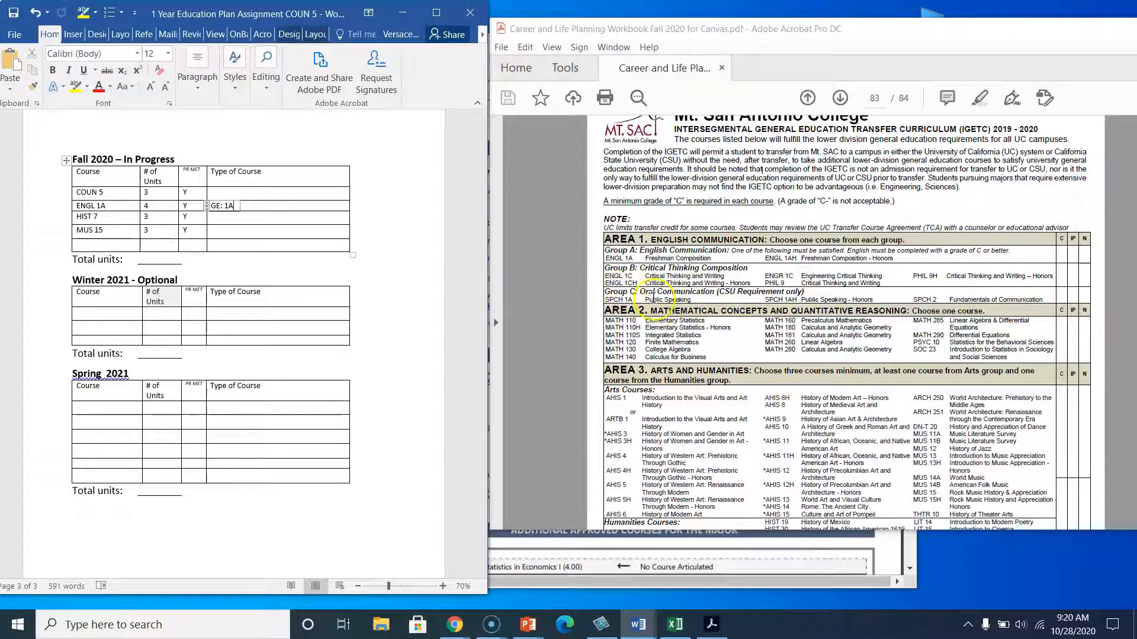
Find MUS 15 in the IGETC Area 3 arts list and enter GE: 3 Arts as its type of course.
{"action": "scroll", "coordinate": [647, 299], "scroll_direction": "down", "scroll_amount": 1}
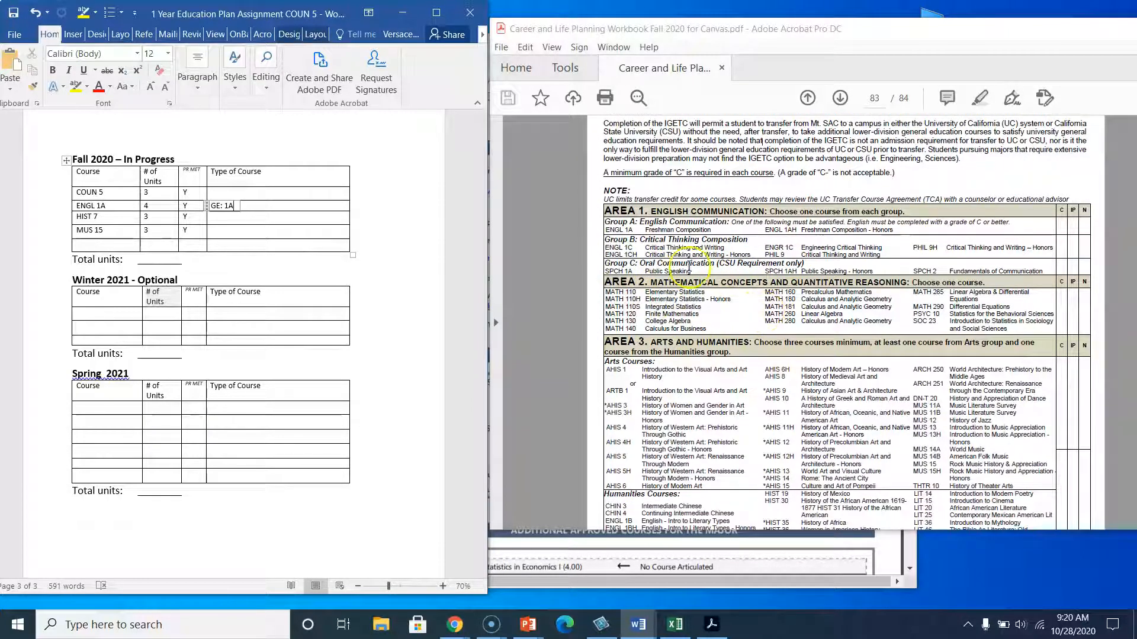
{"action": "left_click", "coordinate": [574, 567]}
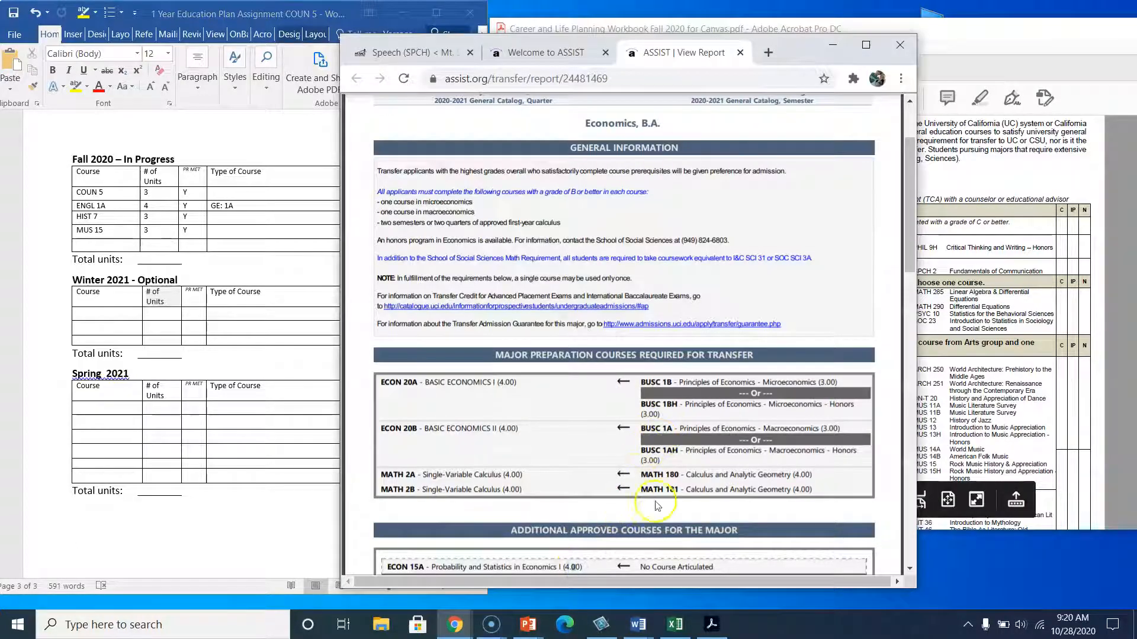
{"action": "left_click", "coordinate": [942, 305]}
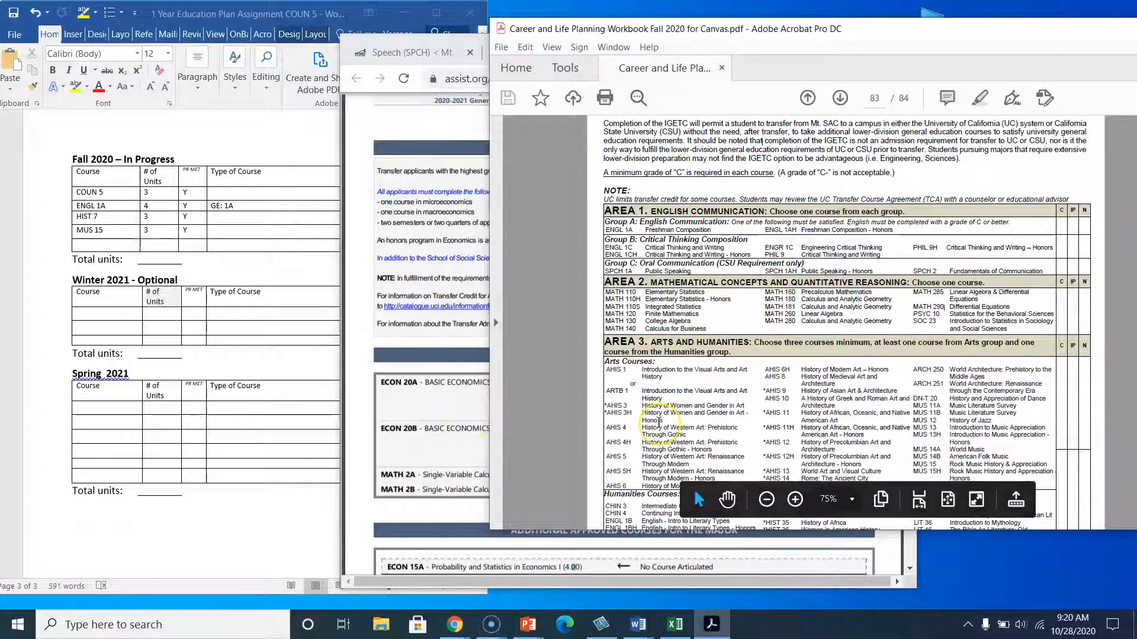
{"action": "scroll", "coordinate": [616, 424], "scroll_direction": "down", "scroll_amount": 2}
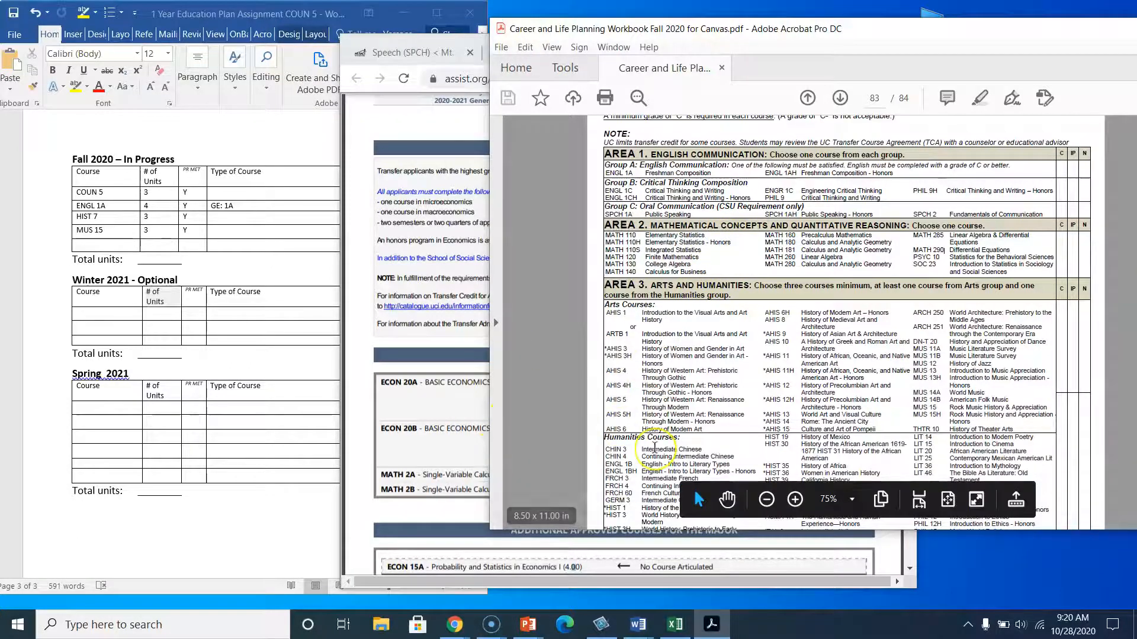
{"action": "scroll", "coordinate": [617, 424], "scroll_direction": "down", "scroll_amount": 1}
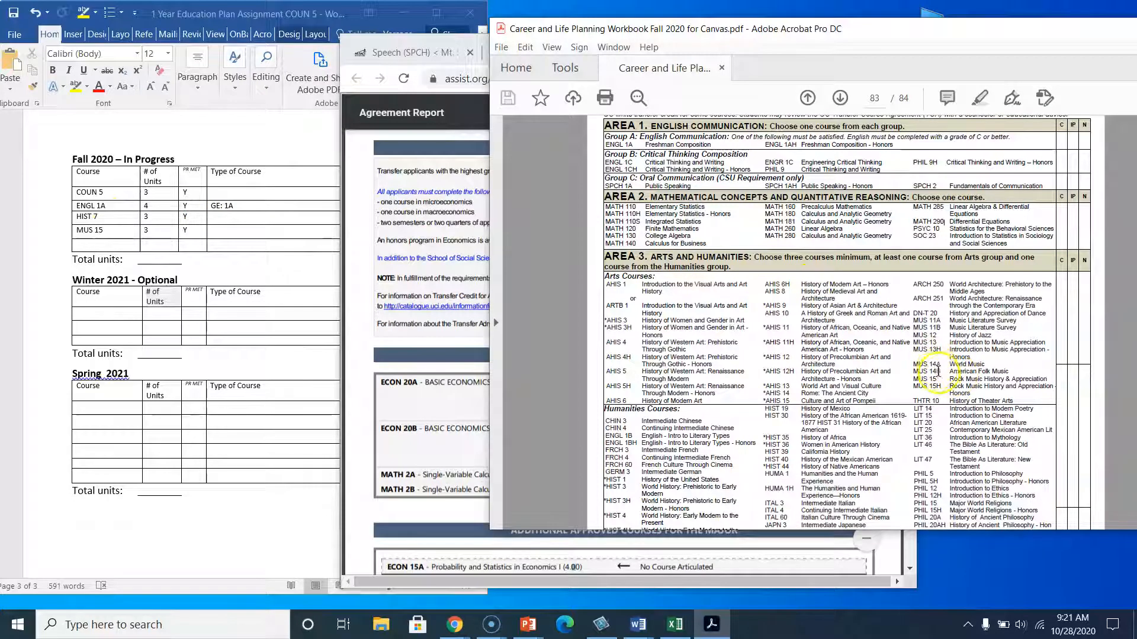
{"action": "left_click_drag", "start_coordinate": [939, 376], "coordinate": [935, 379]}
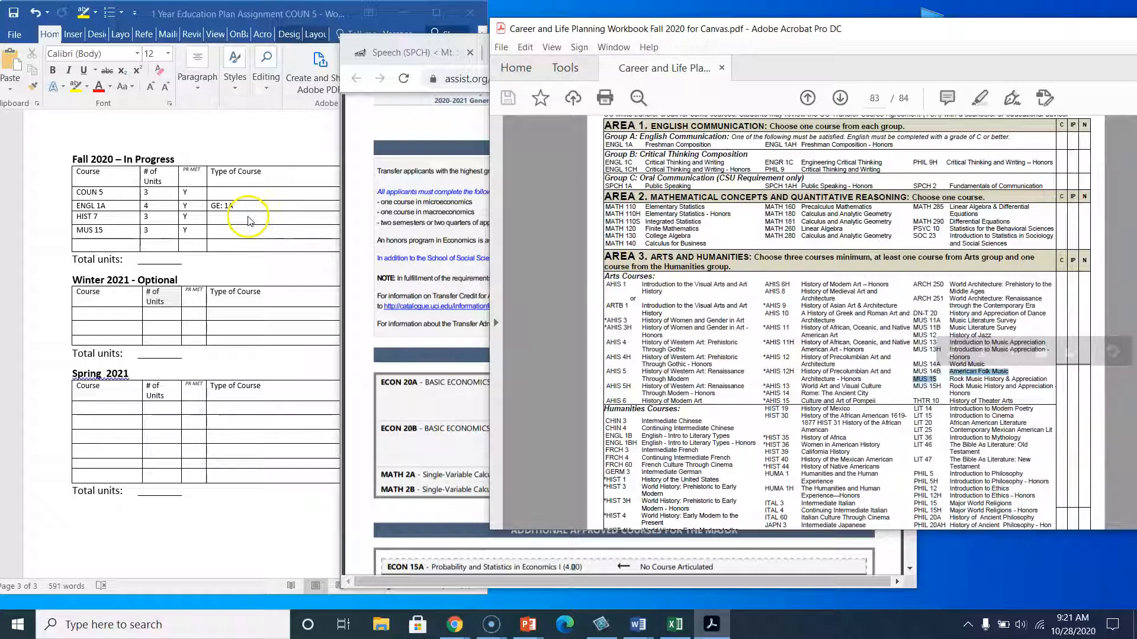
{"action": "left_click", "coordinate": [235, 231]}
{"action": "left_click", "coordinate": [235, 230]}
{"action": "type", "text": "GE: 3 Arts"}
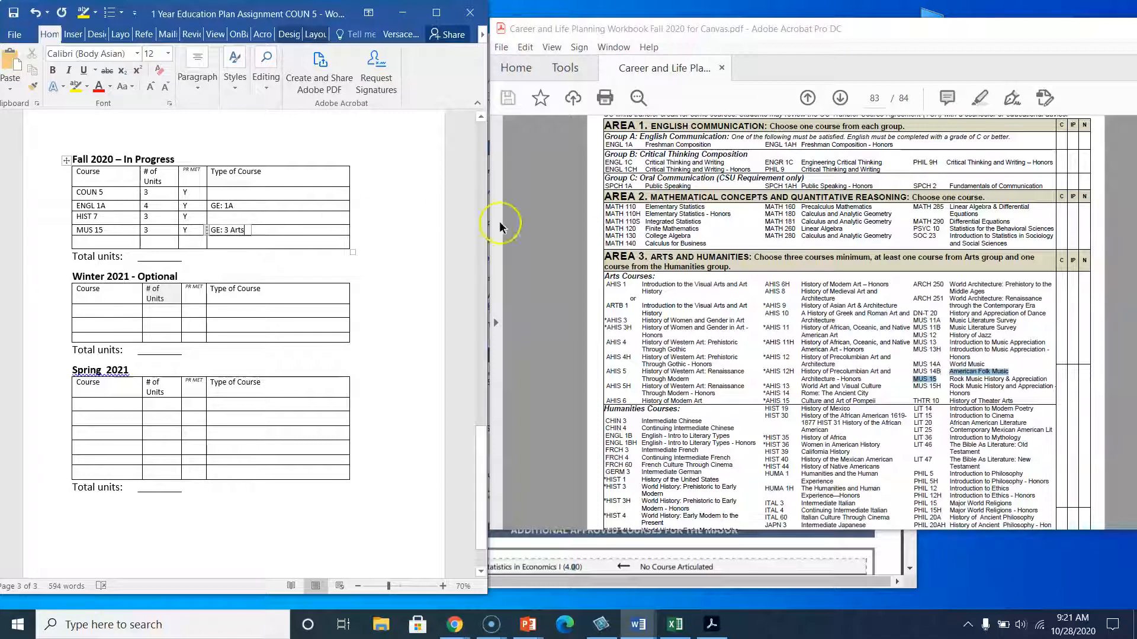
Check the humanities list and enter GE: 3 Hum as the type of course for HIST 7.
{"action": "left_click", "coordinate": [654, 302]}
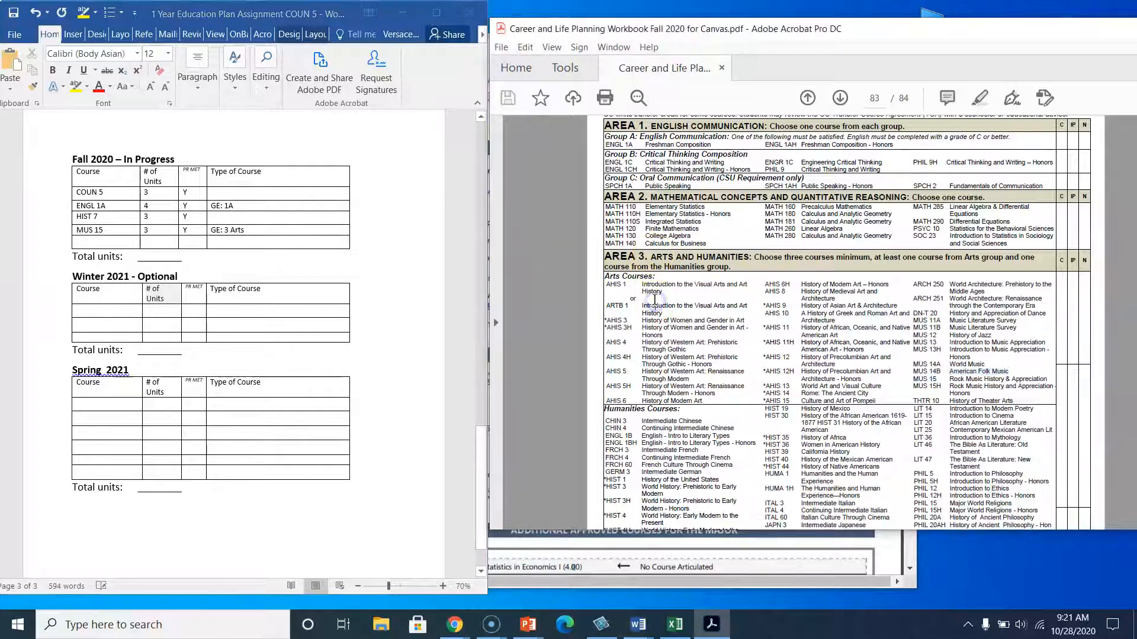
{"action": "scroll", "coordinate": [683, 414], "scroll_direction": "down", "scroll_amount": 2}
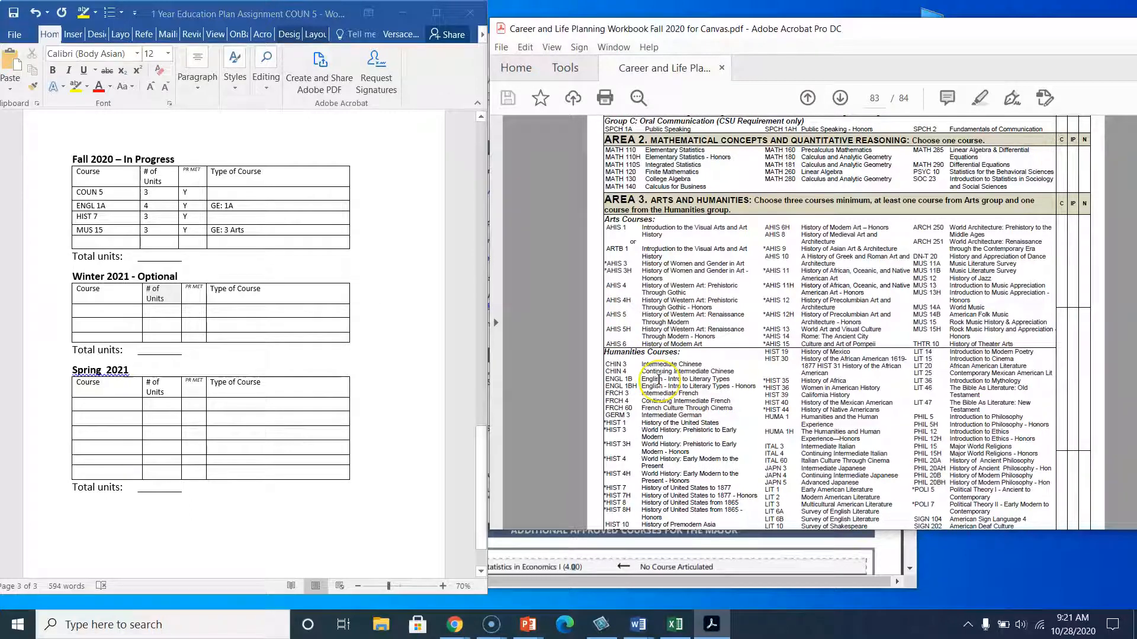
{"action": "scroll", "coordinate": [659, 373], "scroll_direction": "down", "scroll_amount": 1}
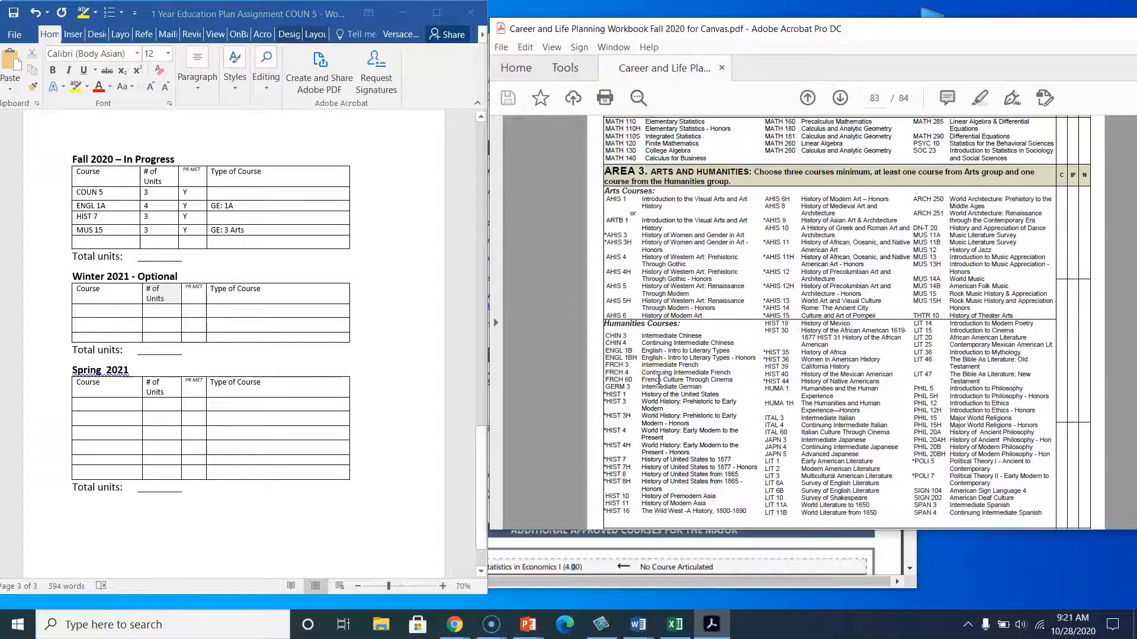
{"action": "left_click", "coordinate": [548, 566]}
{"action": "scroll", "coordinate": [573, 450], "scroll_direction": "down", "scroll_amount": 2}
{"action": "scroll", "coordinate": [573, 450], "scroll_direction": "down", "scroll_amount": 7}
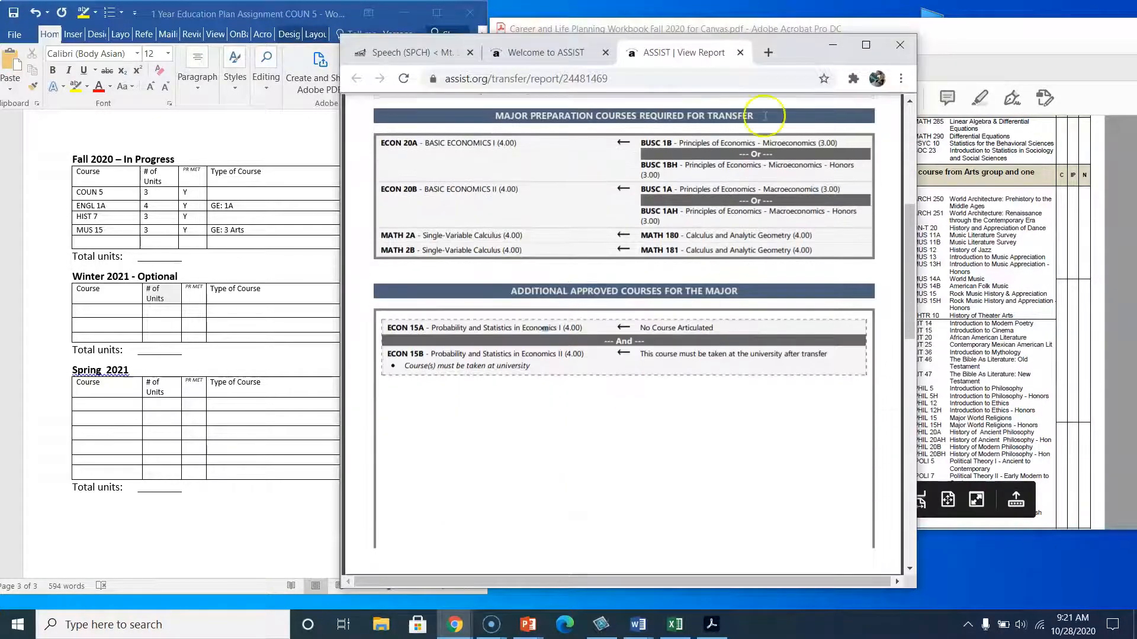
{"action": "scroll", "coordinate": [589, 406], "scroll_direction": "down", "scroll_amount": 1}
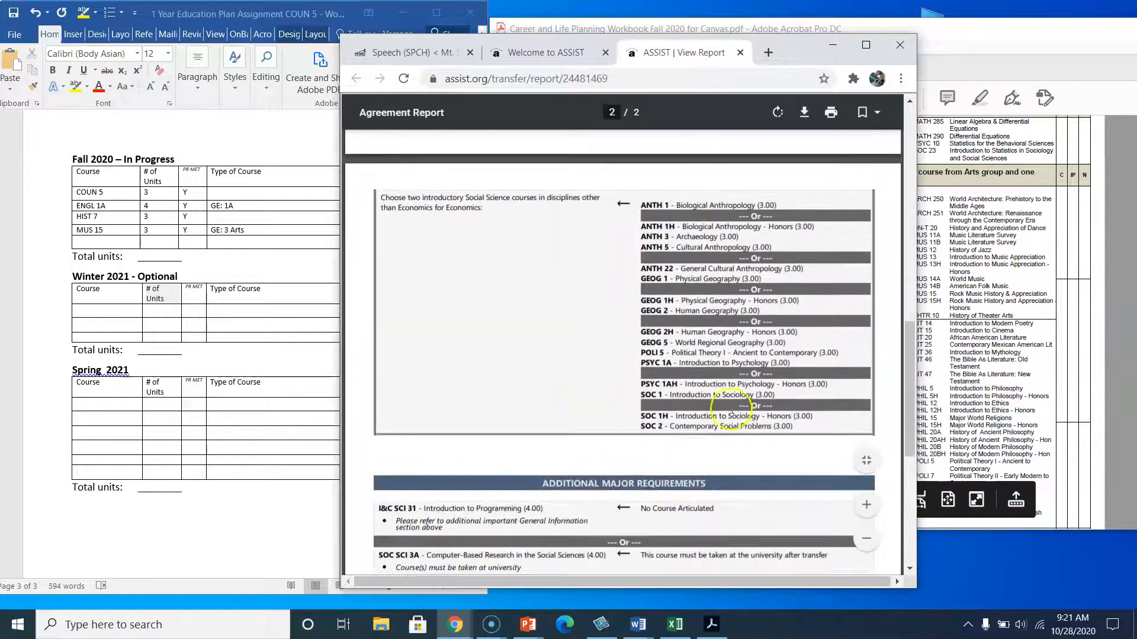
{"action": "left_click", "coordinate": [933, 216]}
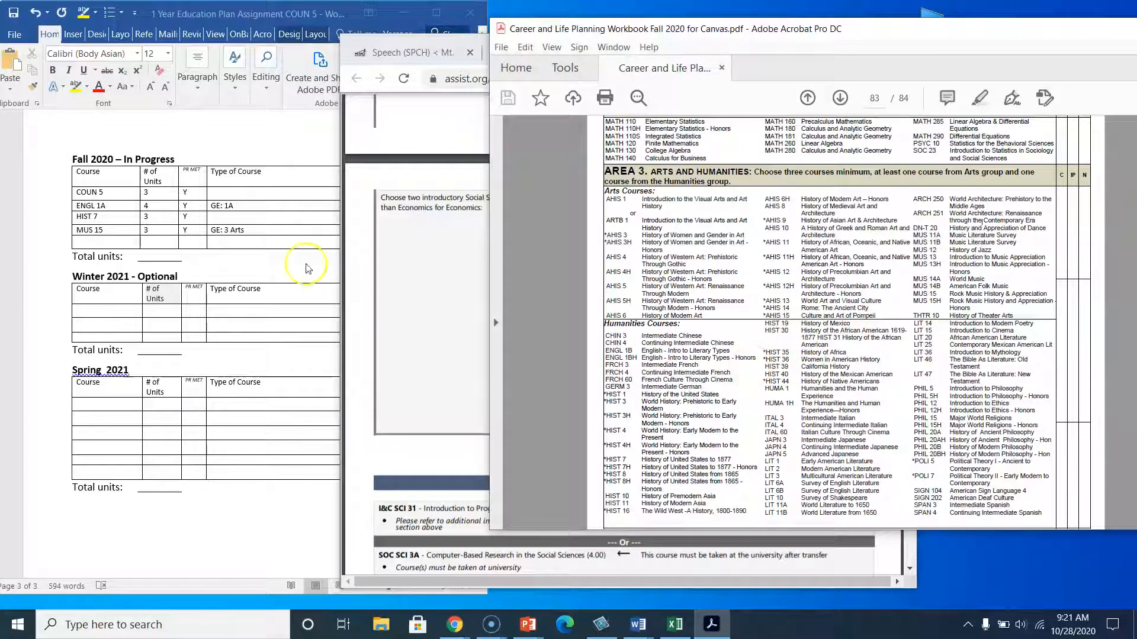
{"action": "left_click", "coordinate": [248, 215]}
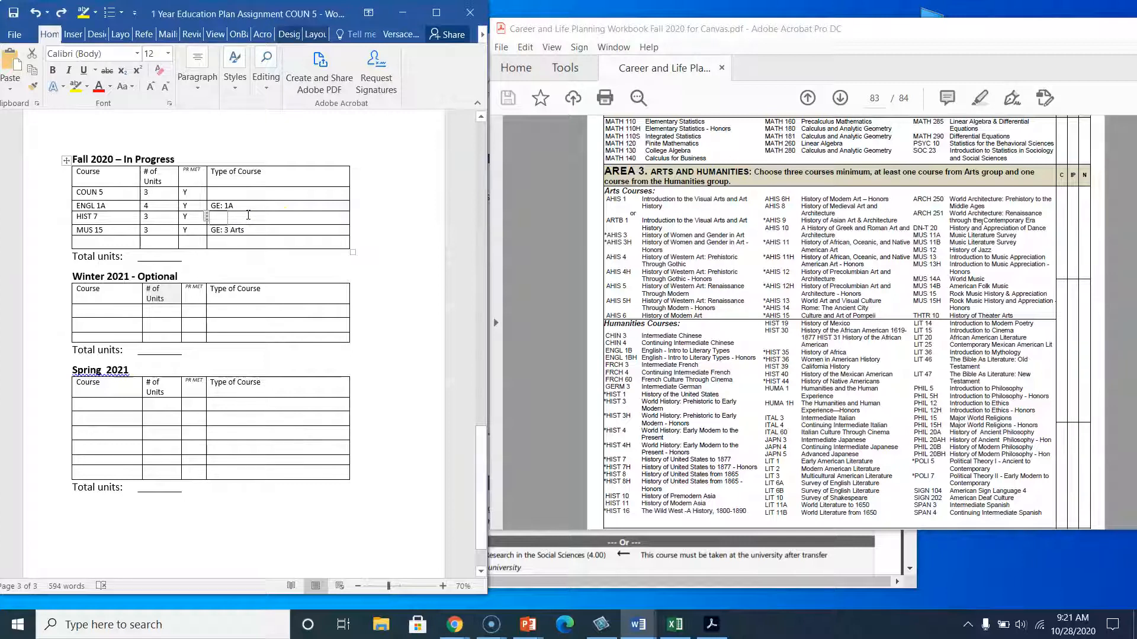
{"action": "type", "text": "GE: 3 Hum"}
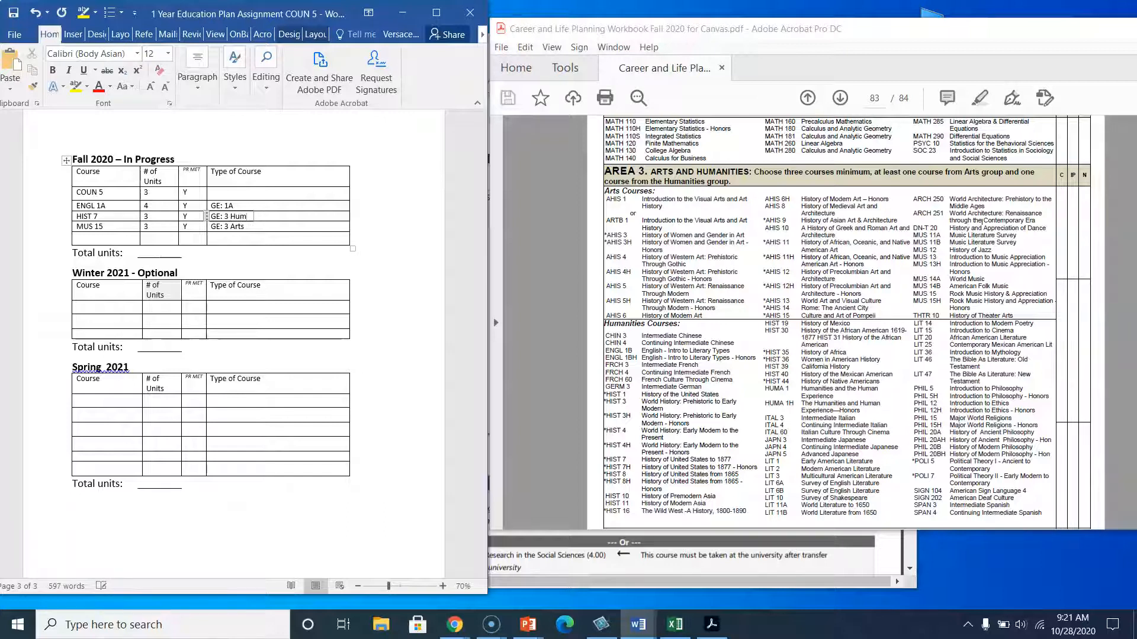
Compare the IGETC Area 4 social science courses with the agreement's required introductory social science courses.
{"action": "left_click", "coordinate": [691, 302]}
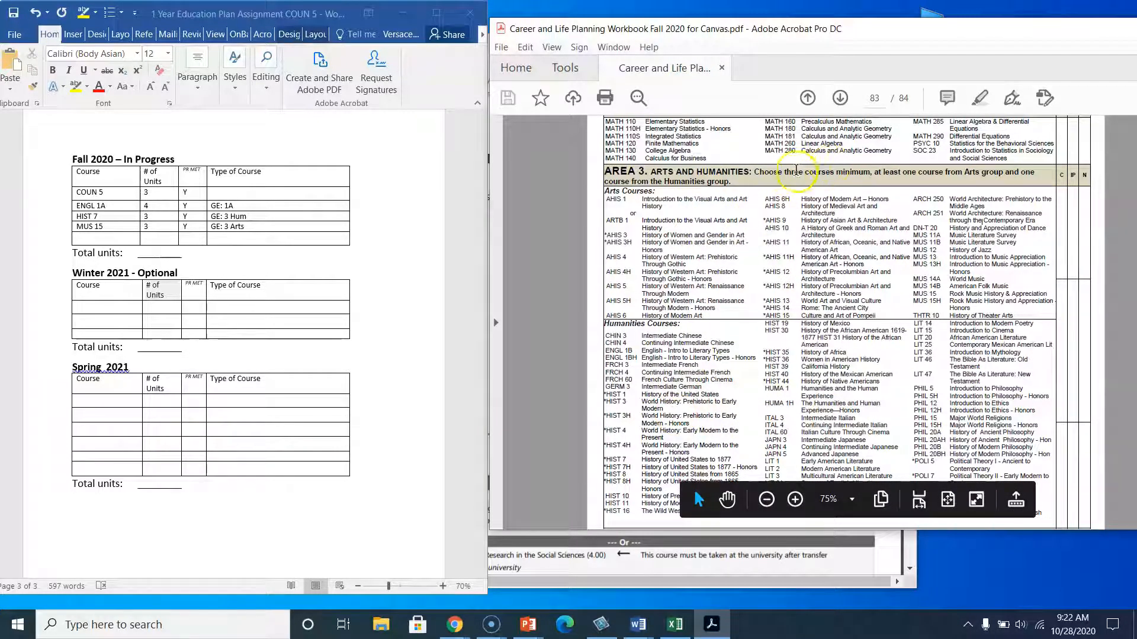
{"action": "scroll", "coordinate": [699, 308], "scroll_direction": "down", "scroll_amount": 3}
{"action": "scroll", "coordinate": [691, 340], "scroll_direction": "down", "scroll_amount": 4}
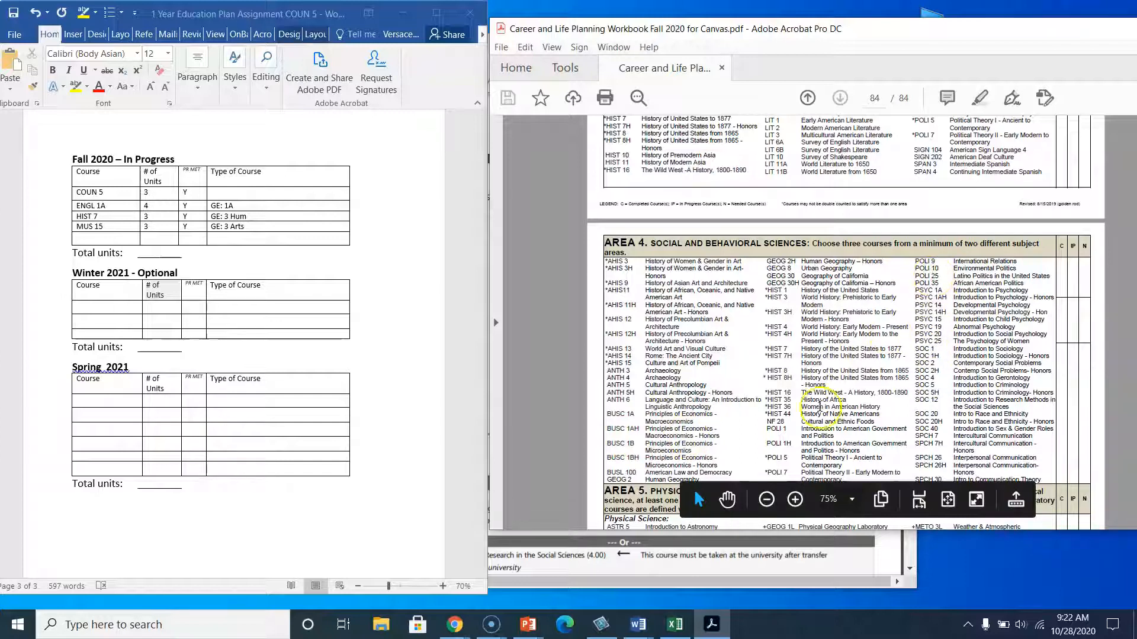
{"action": "left_click", "coordinate": [576, 558]}
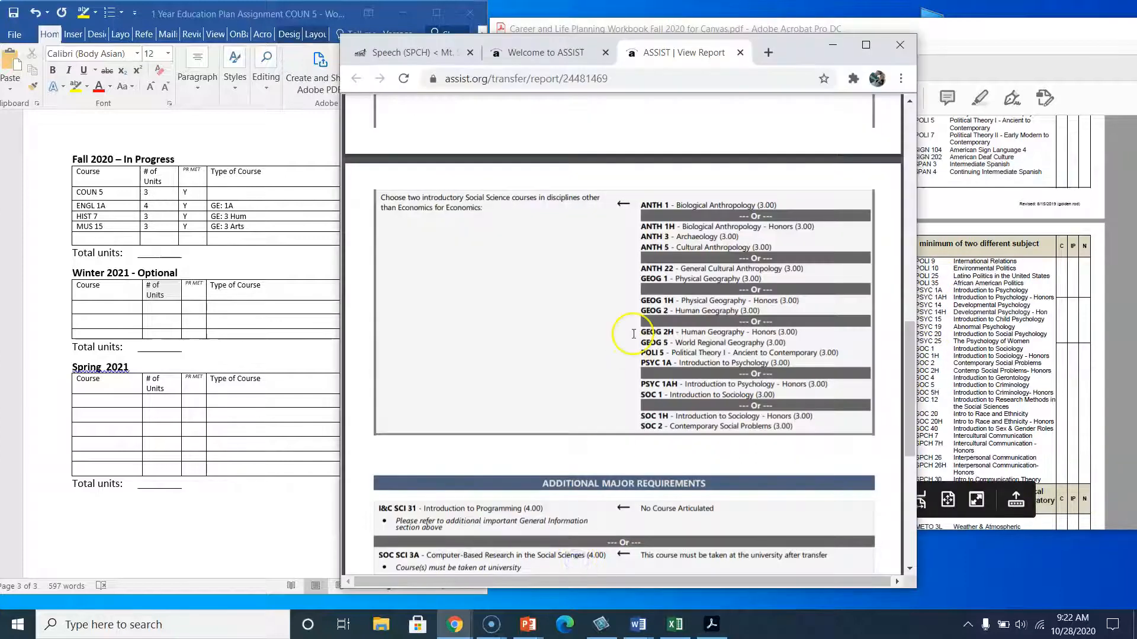
{"action": "scroll", "coordinate": [617, 330], "scroll_direction": "up", "scroll_amount": 1}
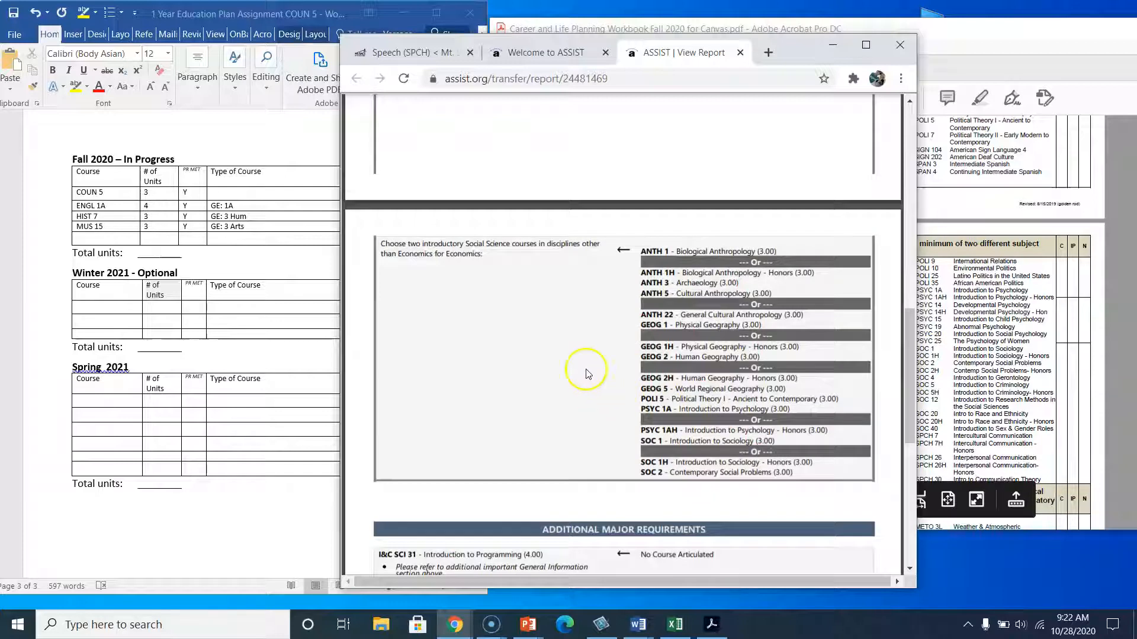
{"action": "left_click", "coordinate": [967, 317]}
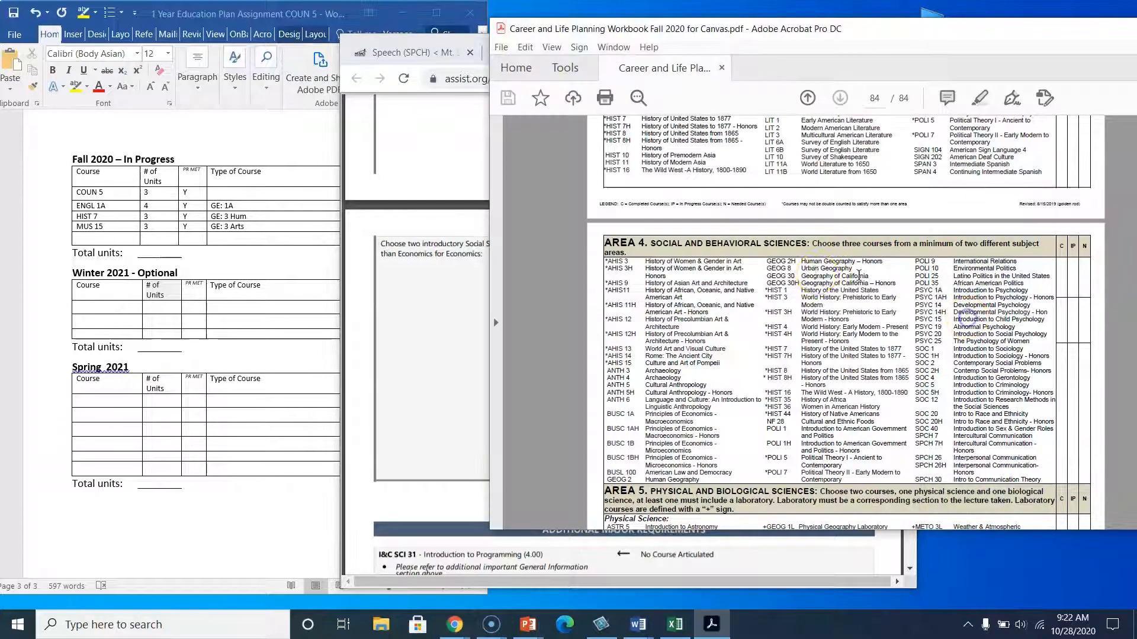
{"action": "left_click", "coordinate": [455, 344]}
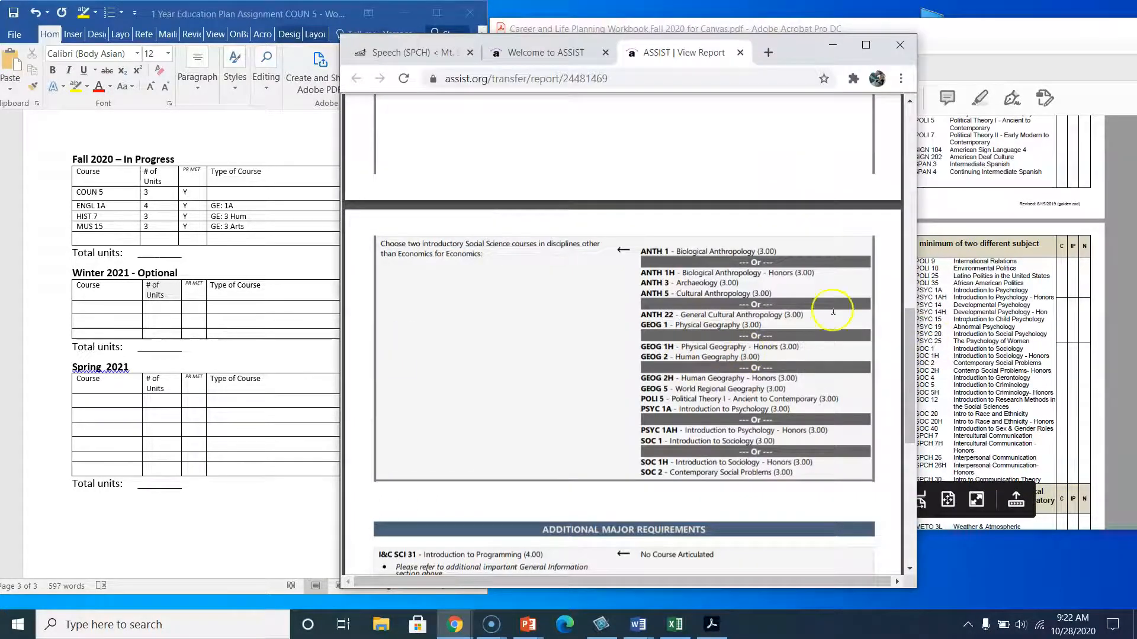
{"action": "left_click", "coordinate": [947, 338]}
Scroll through IGETC Area 5 sciences and the UC and CSU-only requirements.
{"action": "scroll", "coordinate": [792, 360], "scroll_direction": "down", "scroll_amount": 2}
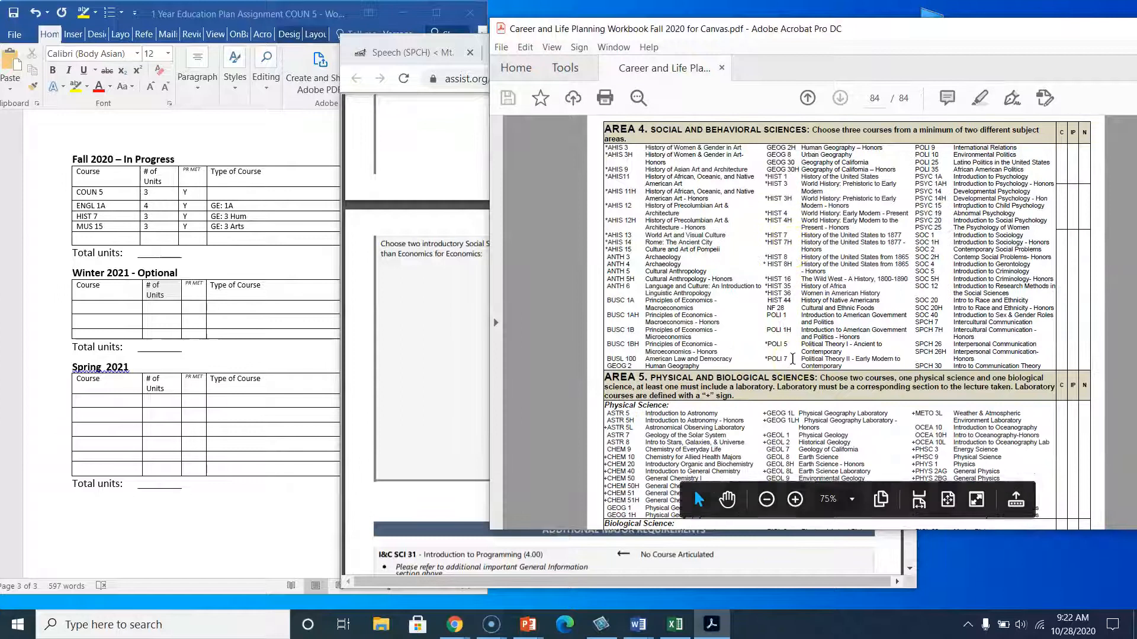
{"action": "scroll", "coordinate": [764, 403], "scroll_direction": "down", "scroll_amount": 1}
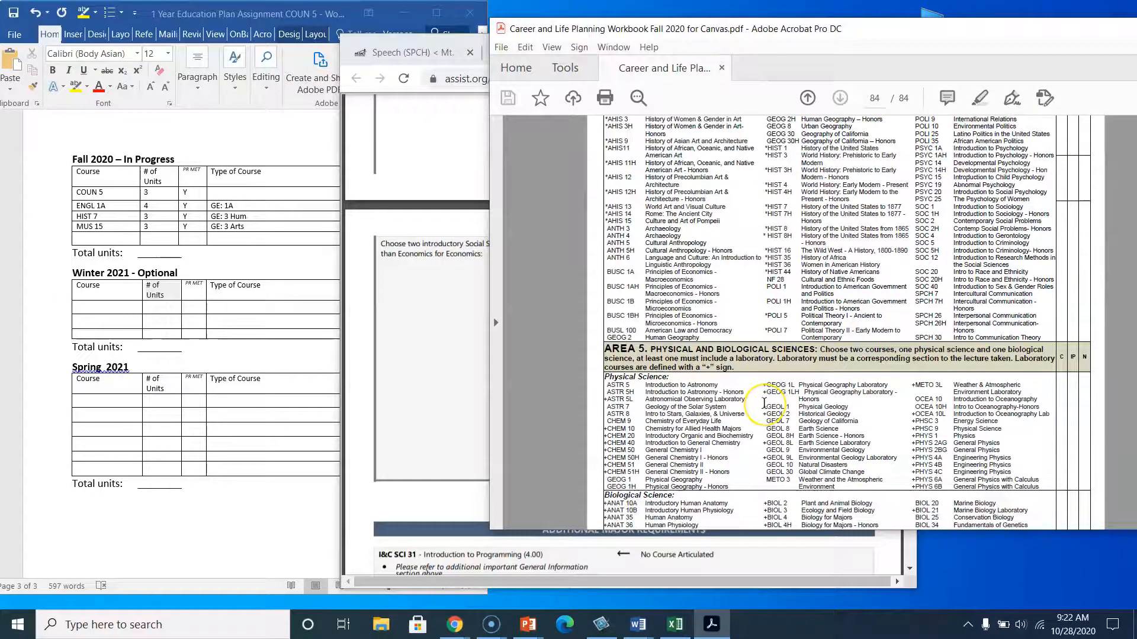
{"action": "scroll", "coordinate": [764, 403], "scroll_direction": "down", "scroll_amount": 3}
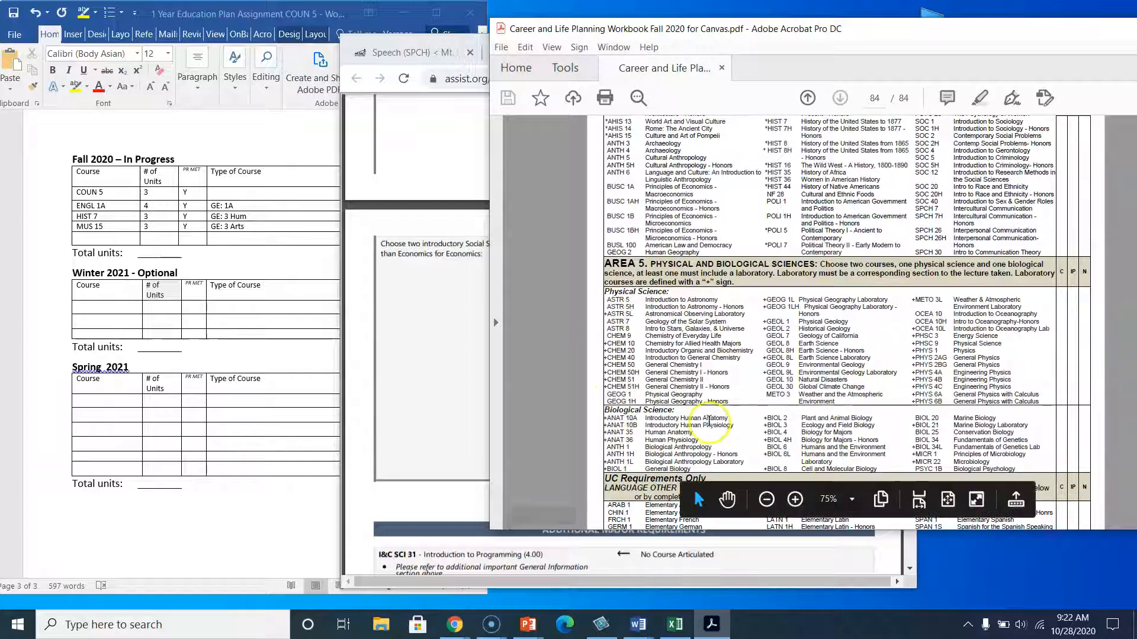
{"action": "scroll", "coordinate": [708, 422], "scroll_direction": "down", "scroll_amount": 2}
{"action": "scroll", "coordinate": [708, 422], "scroll_direction": "down", "scroll_amount": 1}
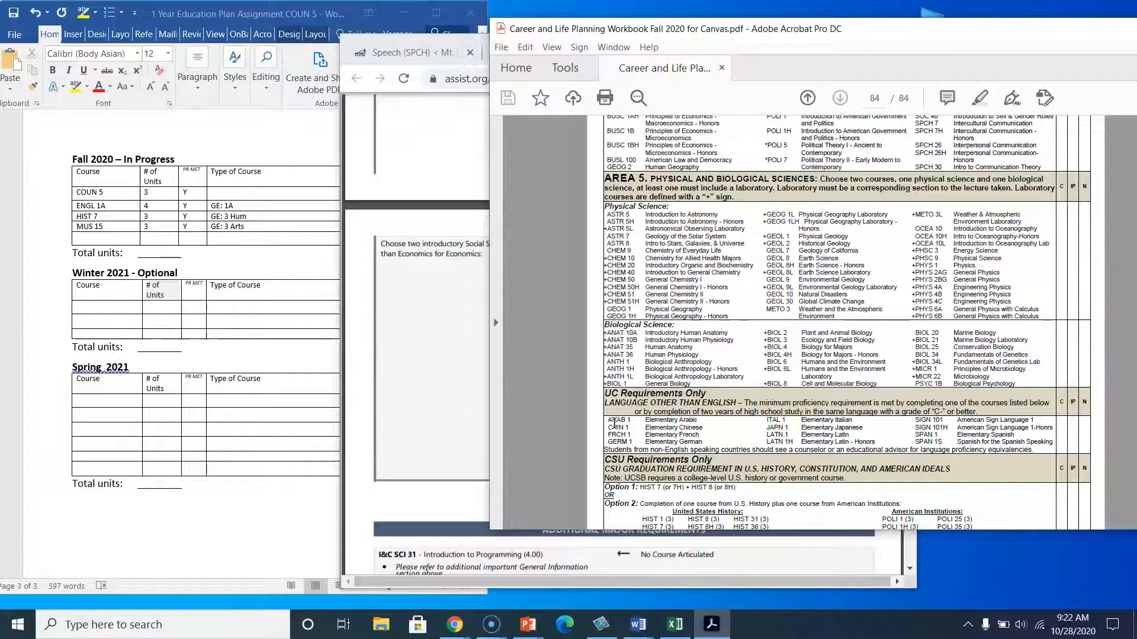
{"action": "scroll", "coordinate": [616, 424], "scroll_direction": "down", "scroll_amount": 1}
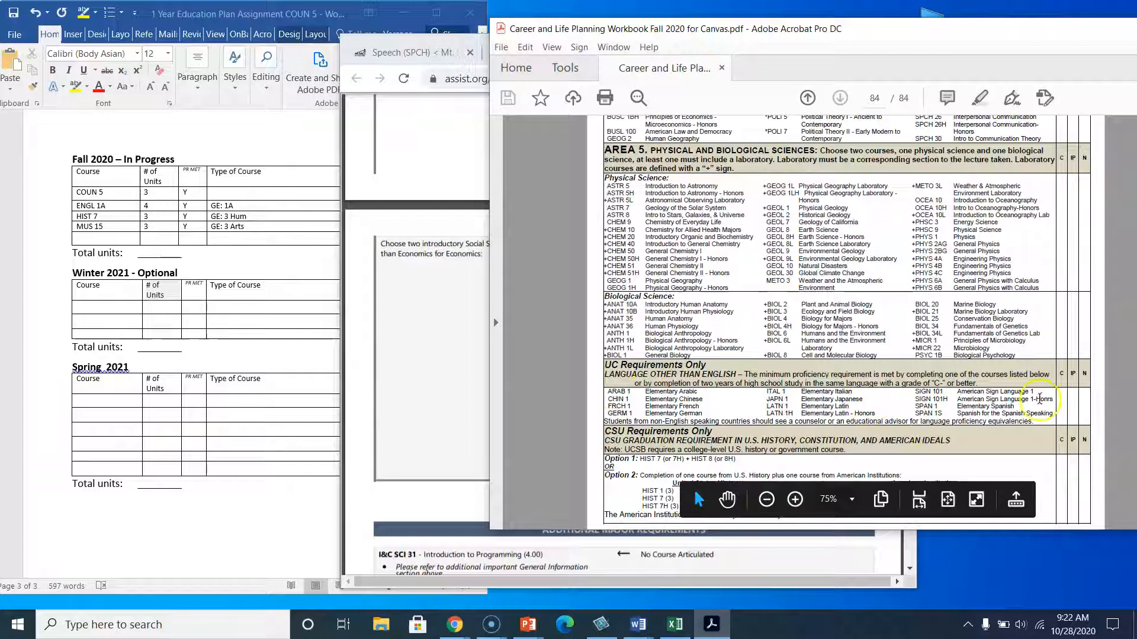
{"action": "scroll", "coordinate": [619, 417], "scroll_direction": "down", "scroll_amount": 1}
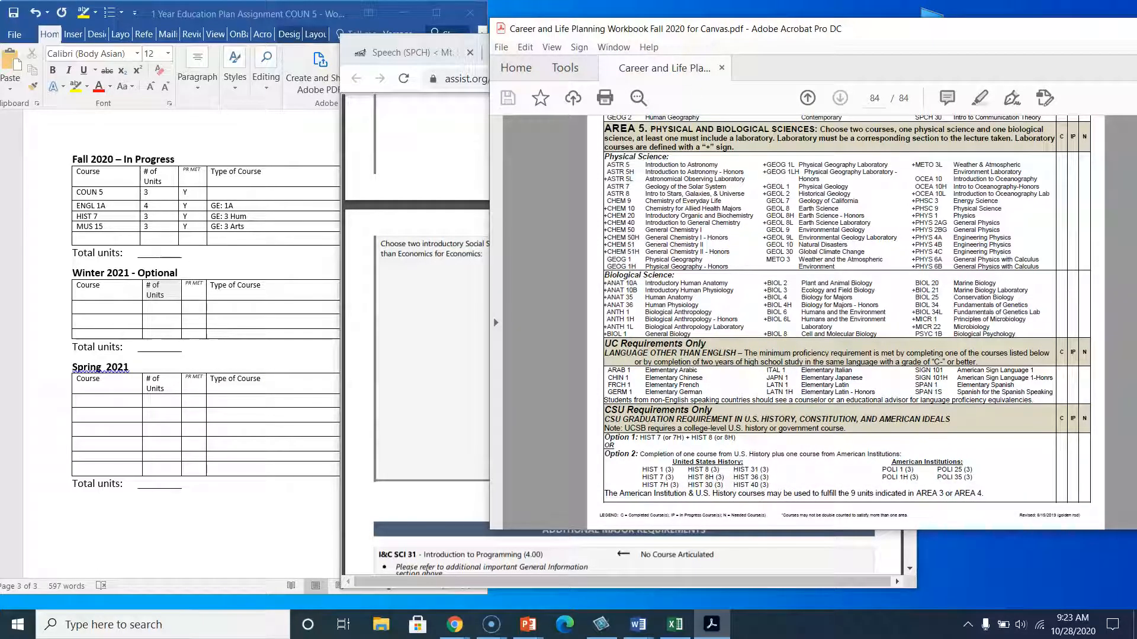
{"action": "scroll", "coordinate": [709, 259], "scroll_direction": "up", "scroll_amount": 1}
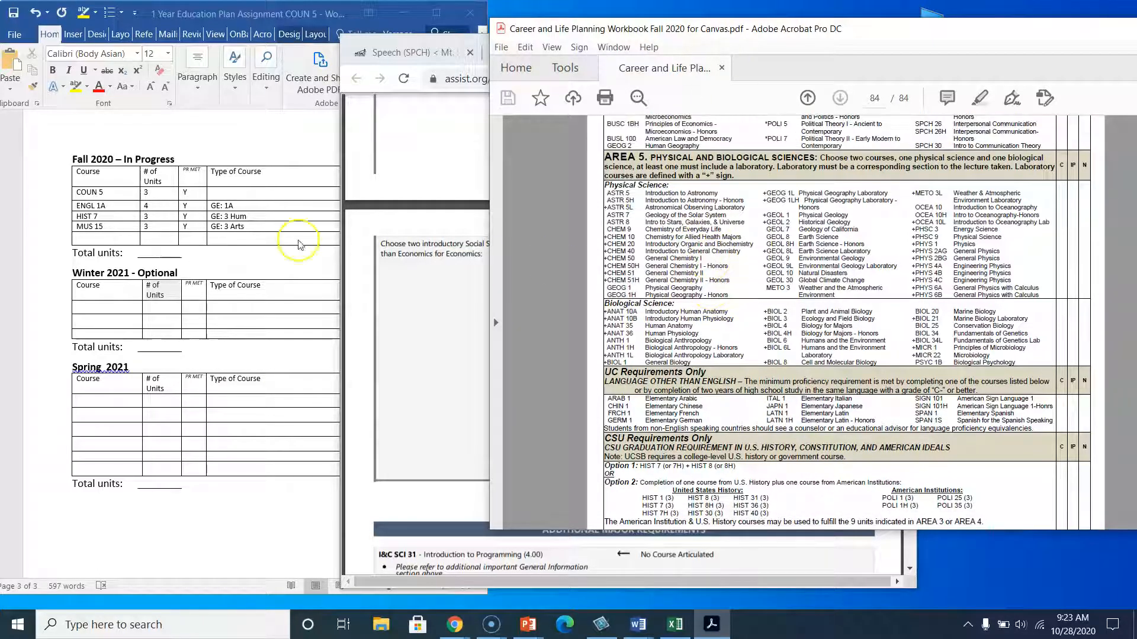
Enter Elective as the type of course for COUN 5 in the Fall 2020 table.
{"action": "left_click", "coordinate": [228, 191]}
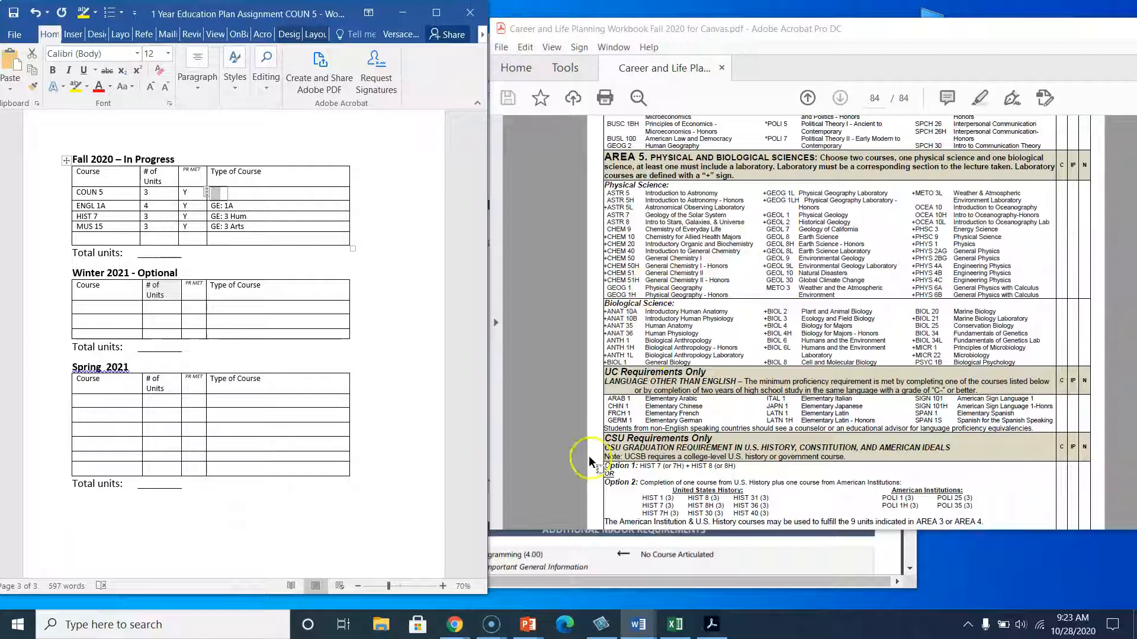
{"action": "left_click", "coordinate": [594, 554]}
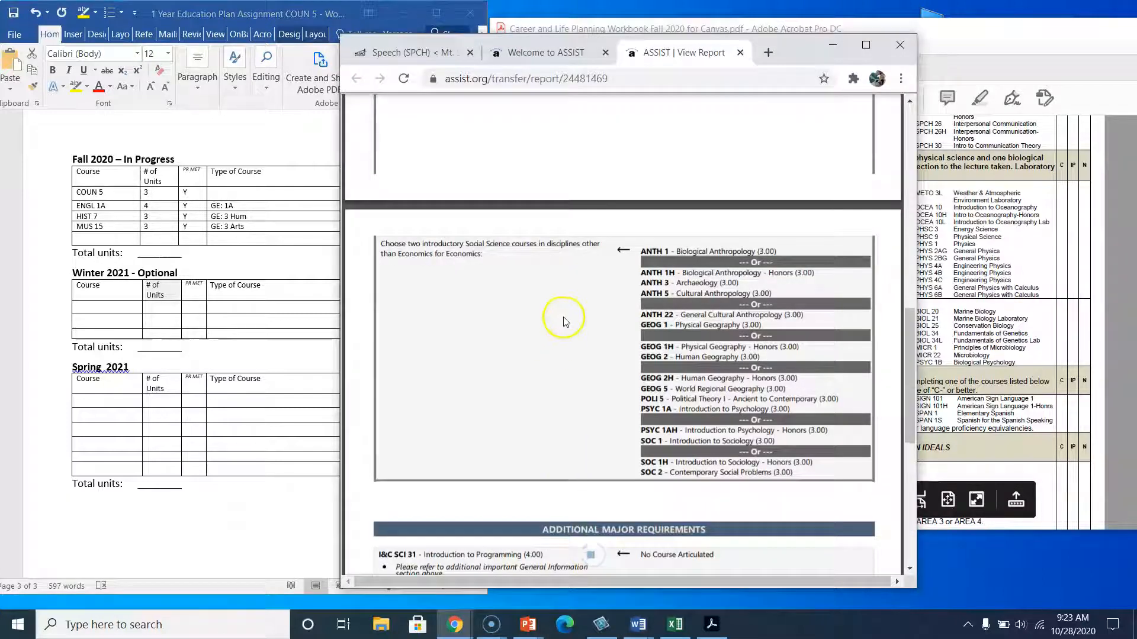
{"action": "scroll", "coordinate": [563, 319], "scroll_direction": "down", "scroll_amount": 10}
{"action": "left_click", "coordinate": [259, 187]}
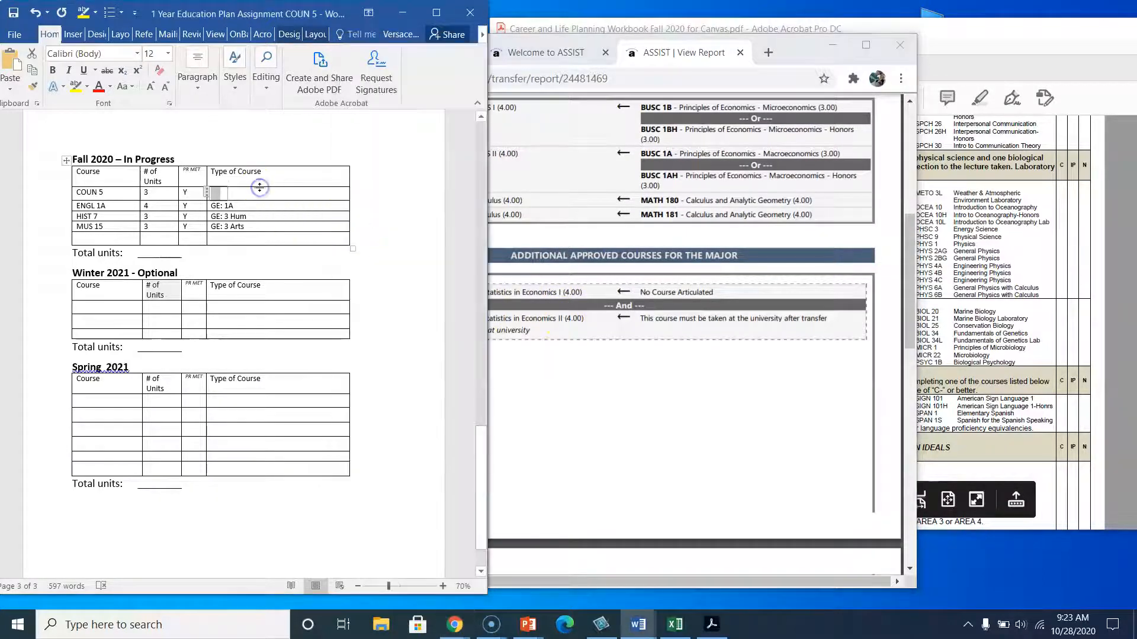
{"action": "type", "text": "Elective"}
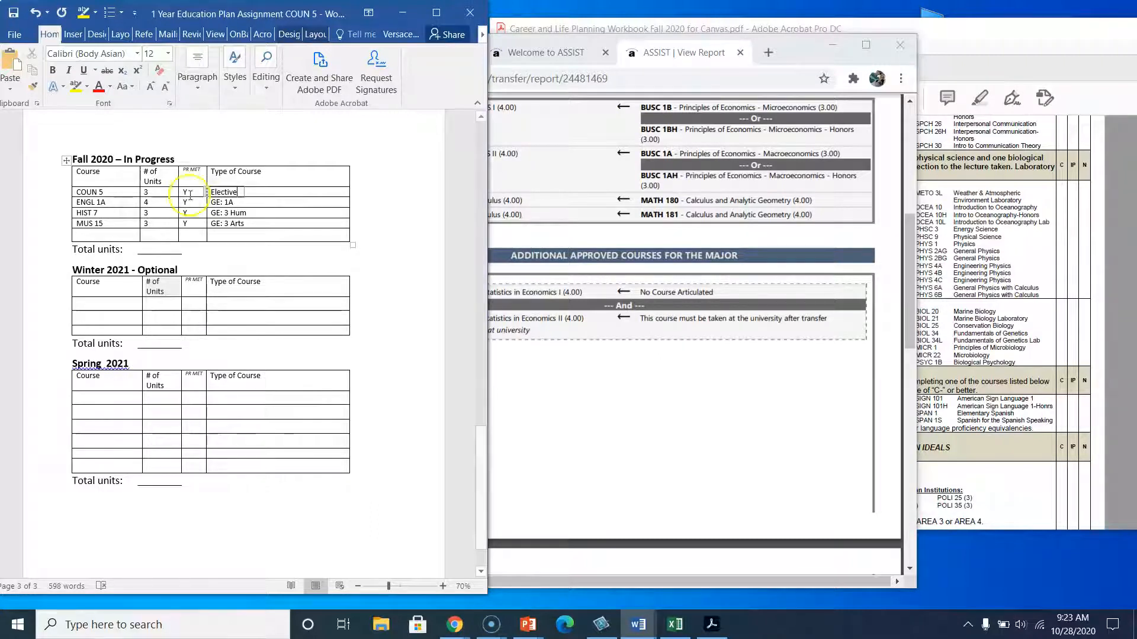
Read through the assignment's planning instructions and the filled-in header section of the education plan.
{"action": "left_click", "coordinate": [237, 236]}
{"action": "left_click", "coordinate": [113, 302]}
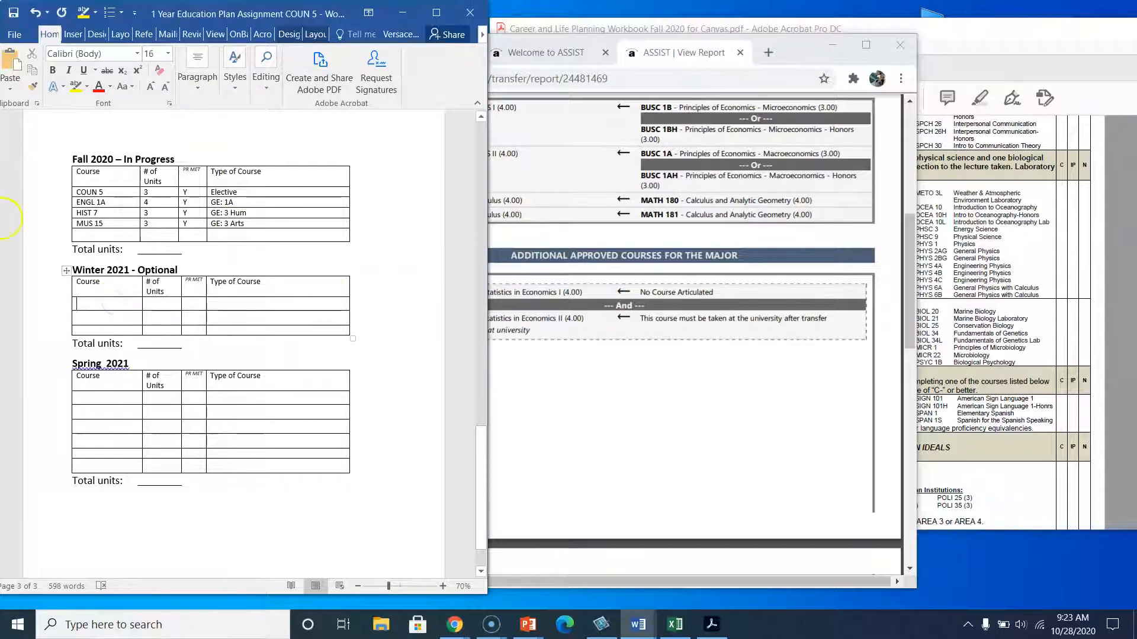
{"action": "left_click", "coordinate": [197, 164]}
{"action": "scroll", "coordinate": [199, 164], "scroll_direction": "up", "scroll_amount": 1}
{"action": "scroll", "coordinate": [199, 164], "scroll_direction": "up", "scroll_amount": 20}
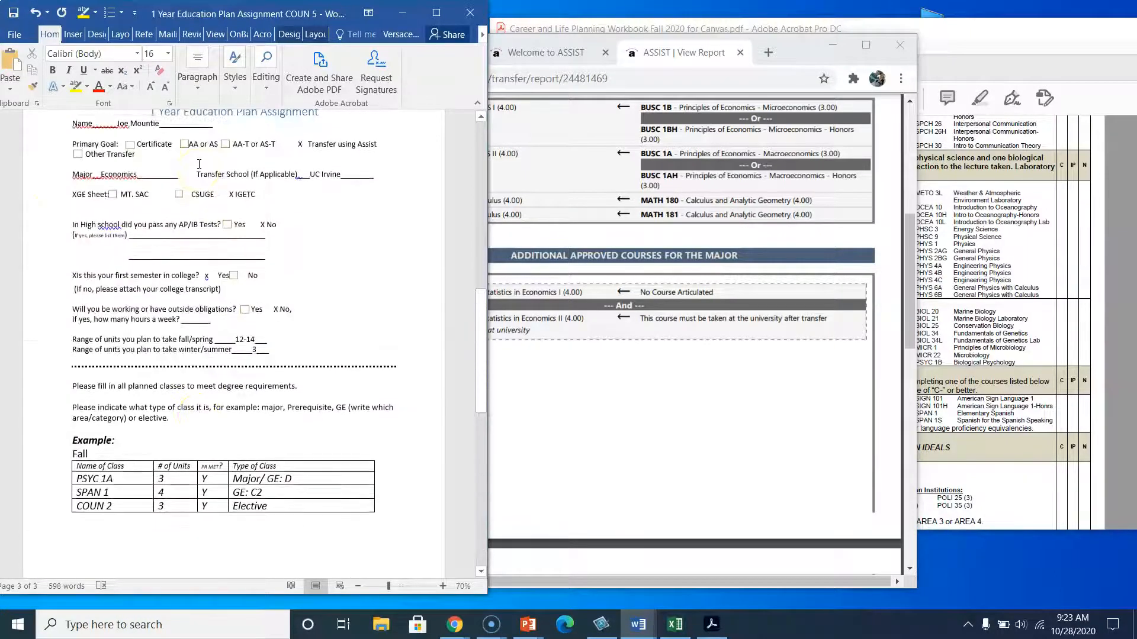
{"action": "scroll", "coordinate": [199, 164], "scroll_direction": "up", "scroll_amount": 3}
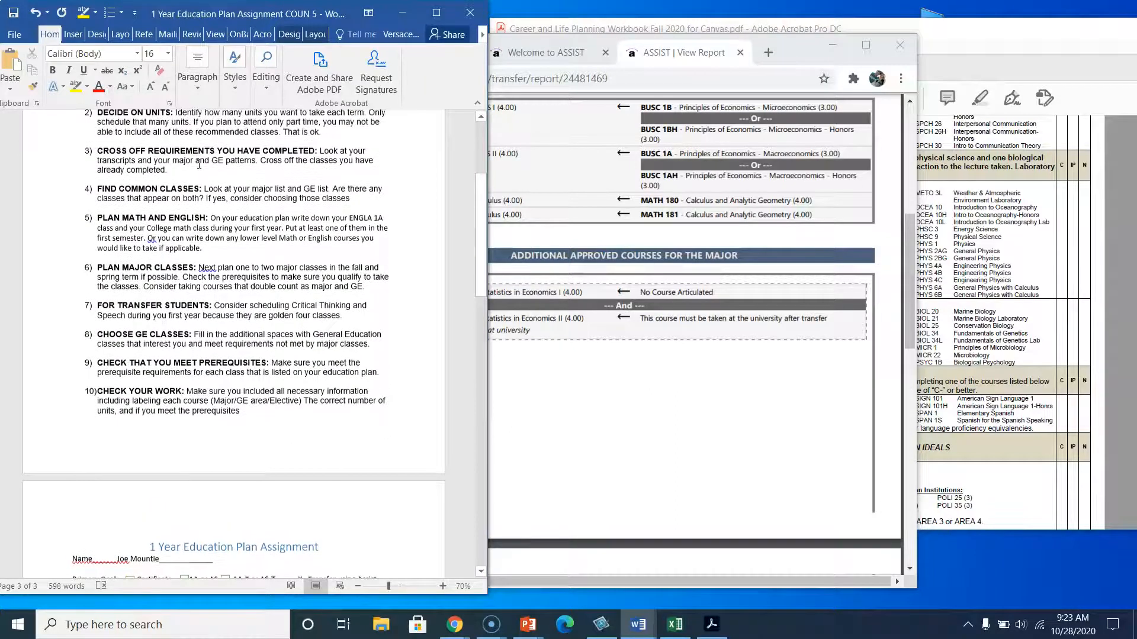
{"action": "left_click", "coordinate": [203, 85]}
{"action": "left_click", "coordinate": [94, 160]}
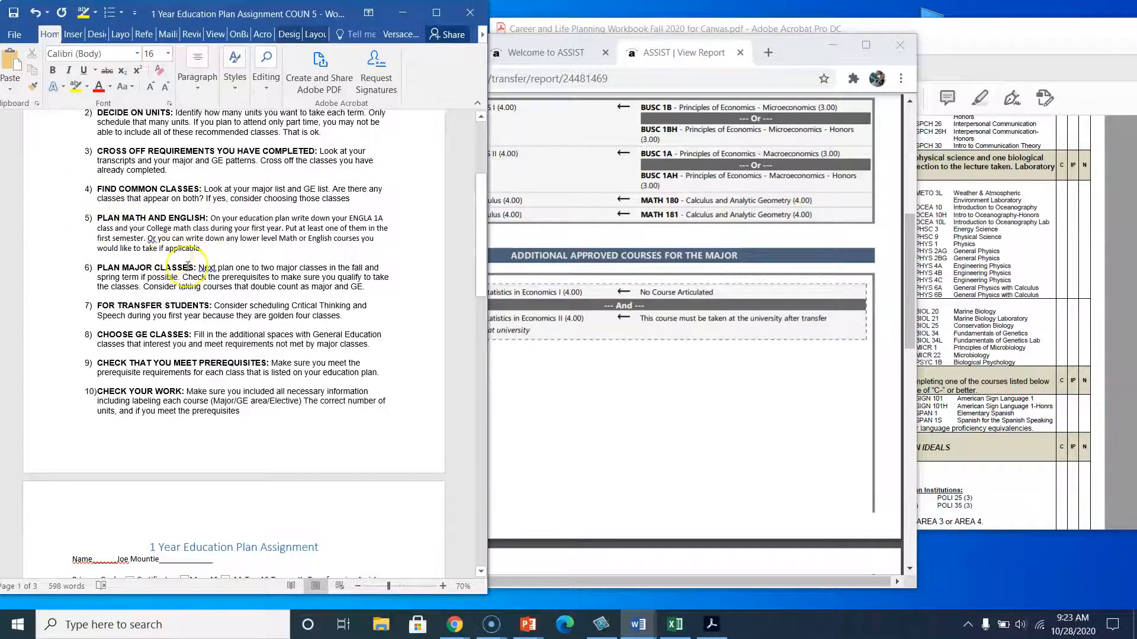
{"action": "scroll", "coordinate": [203, 278], "scroll_direction": "down", "scroll_amount": 10}
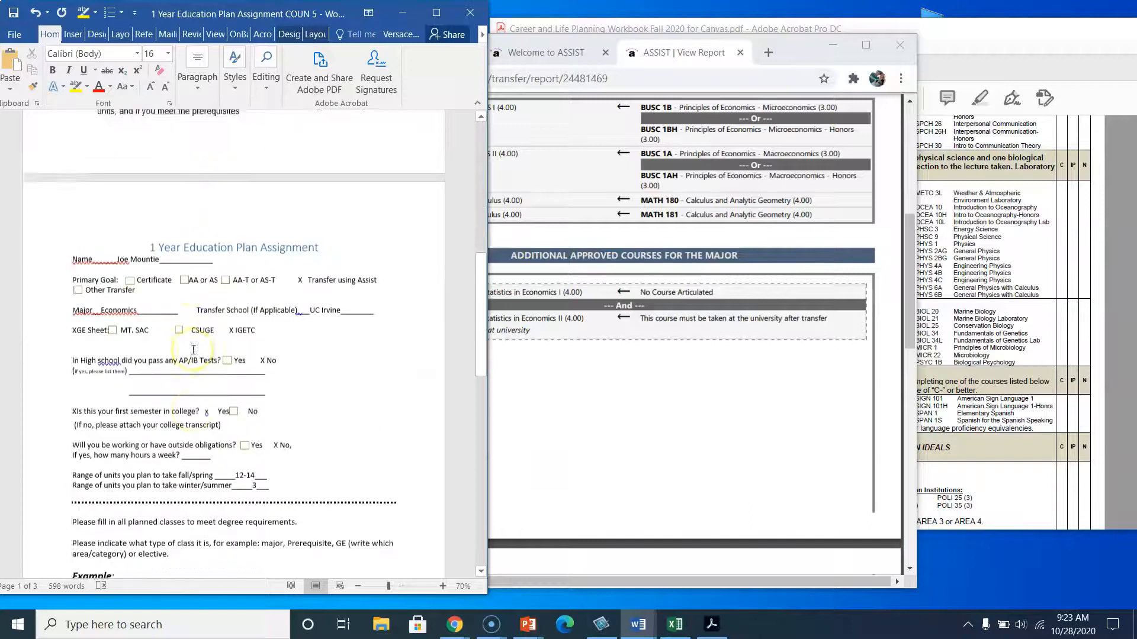
{"action": "scroll", "coordinate": [193, 350], "scroll_direction": "down", "scroll_amount": 9}
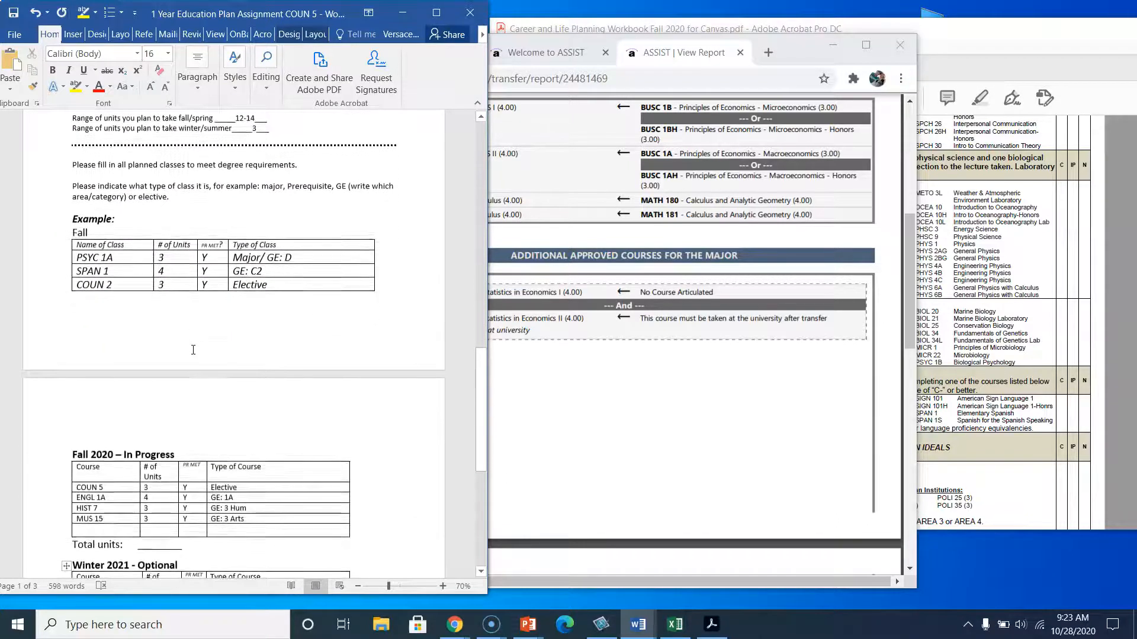
{"action": "scroll", "coordinate": [191, 350], "scroll_direction": "down", "scroll_amount": 3}
{"action": "scroll", "coordinate": [191, 350], "scroll_direction": "up", "scroll_amount": 2}
Examine the agreement's major preparation courses and the IGETC Area 2 math course list.
{"action": "left_click", "coordinate": [583, 217]}
{"action": "scroll", "coordinate": [582, 214], "scroll_direction": "up", "scroll_amount": 2}
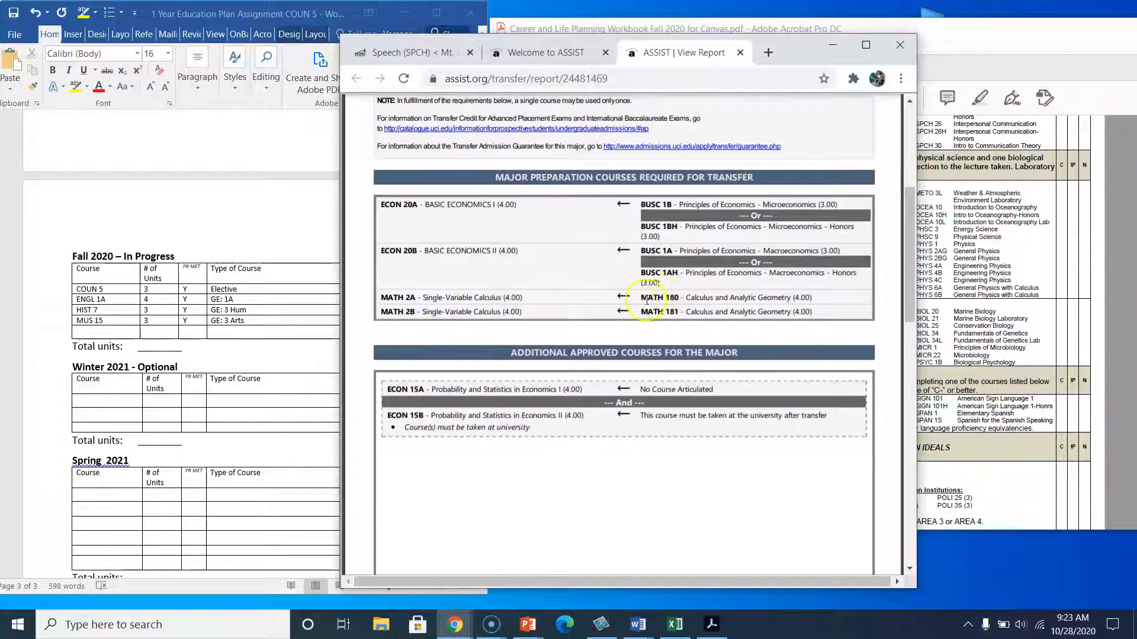
{"action": "left_click", "coordinate": [960, 271]}
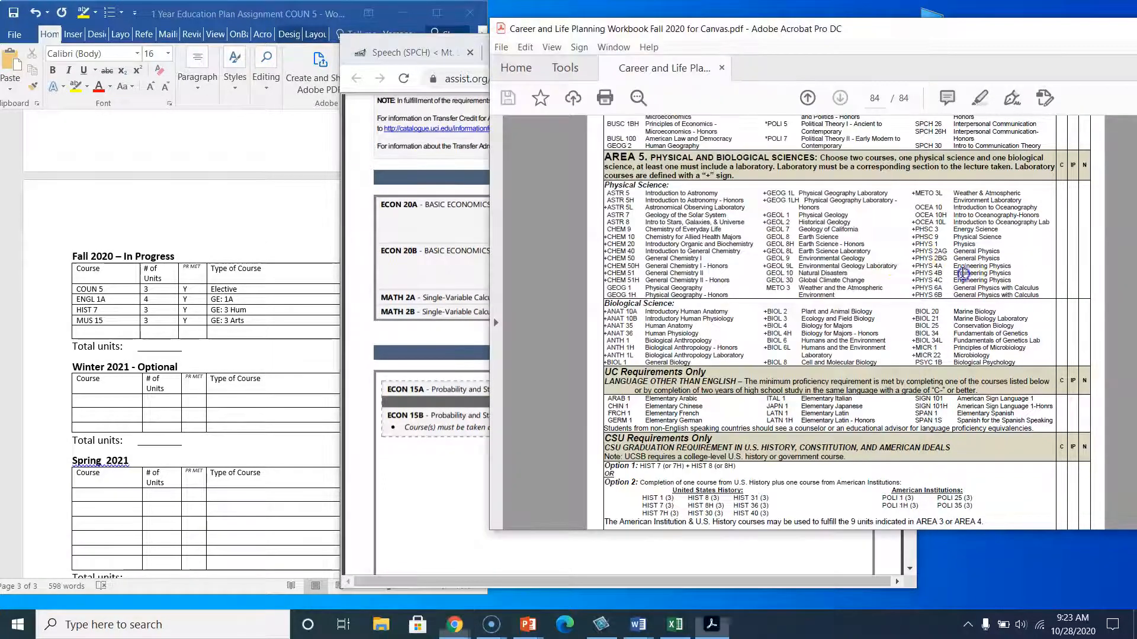
{"action": "scroll", "coordinate": [751, 251], "scroll_direction": "up", "scroll_amount": 5}
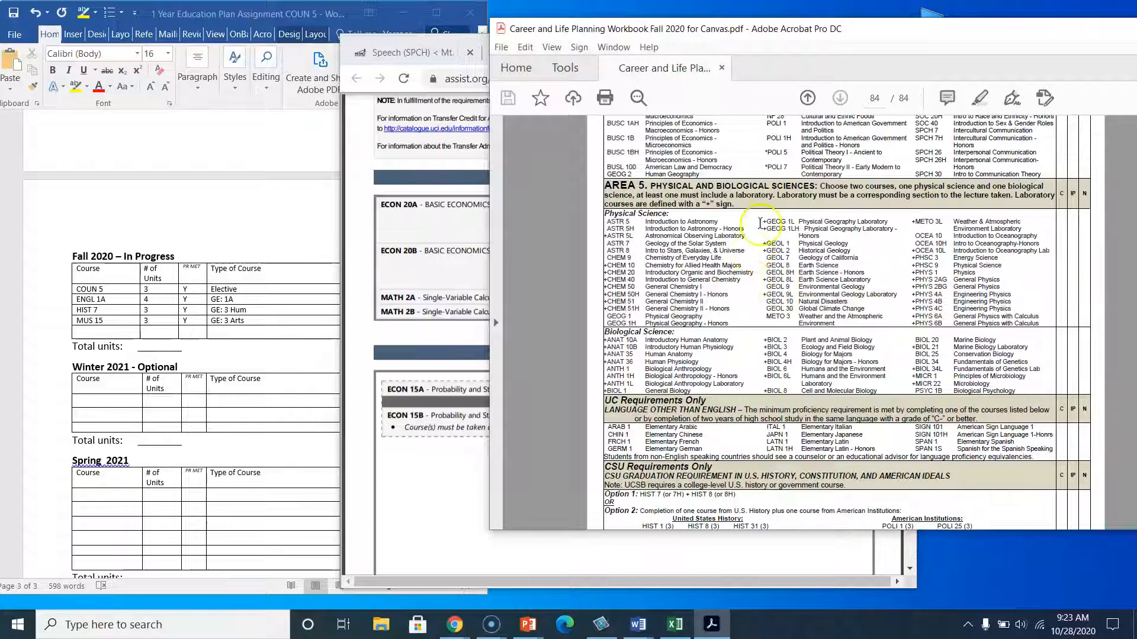
{"action": "scroll", "coordinate": [735, 170], "scroll_direction": "up", "scroll_amount": 3}
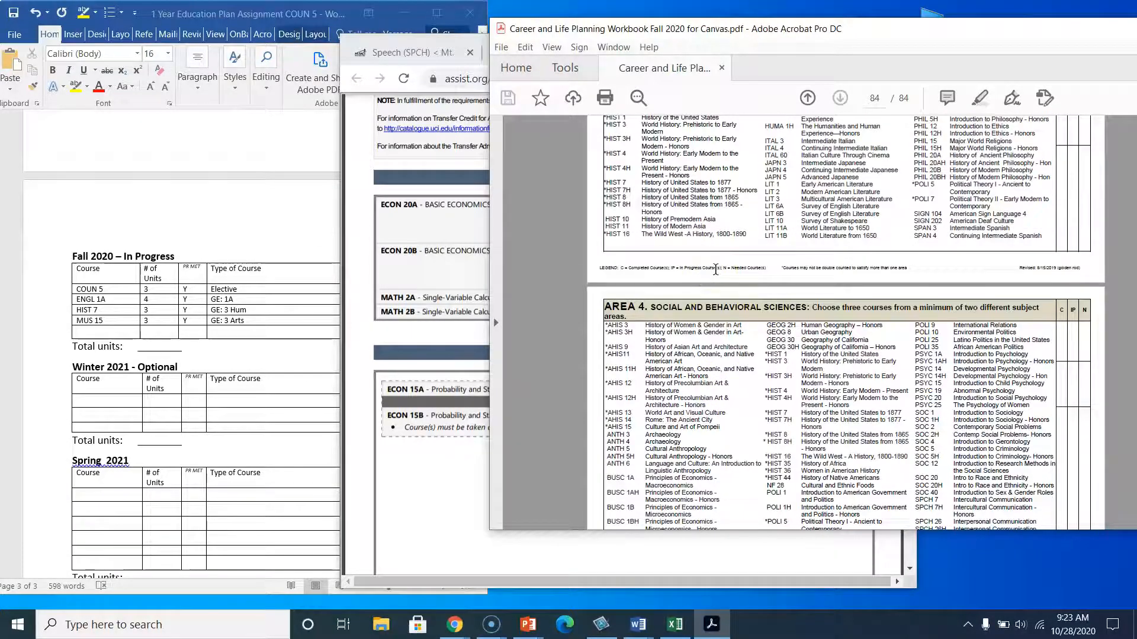
{"action": "scroll", "coordinate": [715, 269], "scroll_direction": "up", "scroll_amount": 3}
{"action": "scroll", "coordinate": [716, 269], "scroll_direction": "up", "scroll_amount": 3}
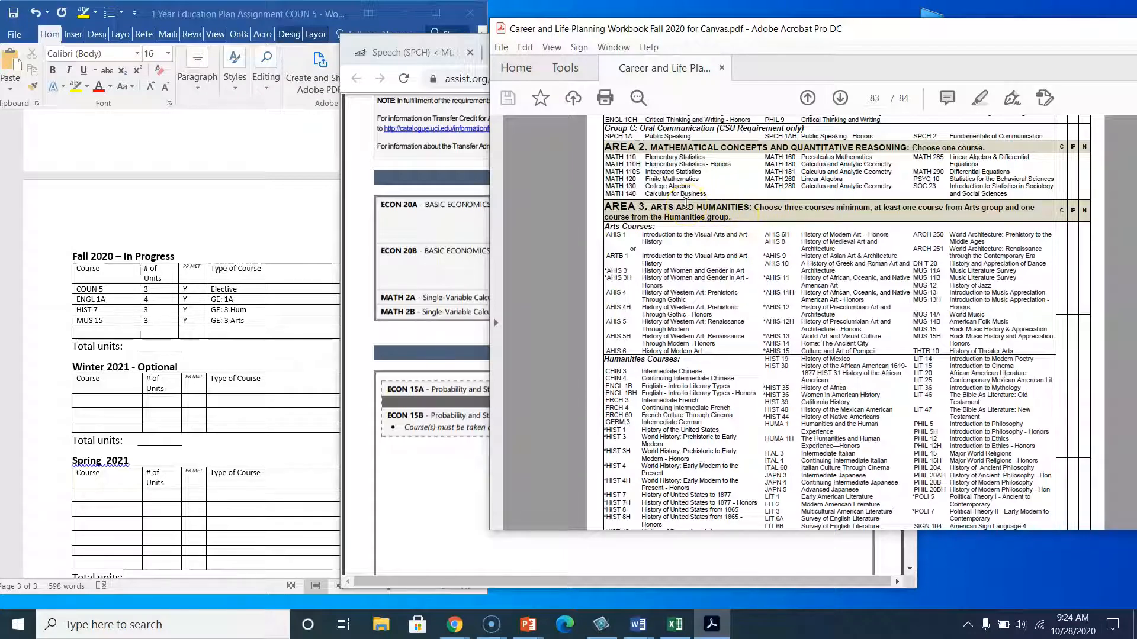
Add Math 150 as the Winter 2021 course and Math 160 as the Spring 2021 course.
{"action": "left_click", "coordinate": [117, 404]}
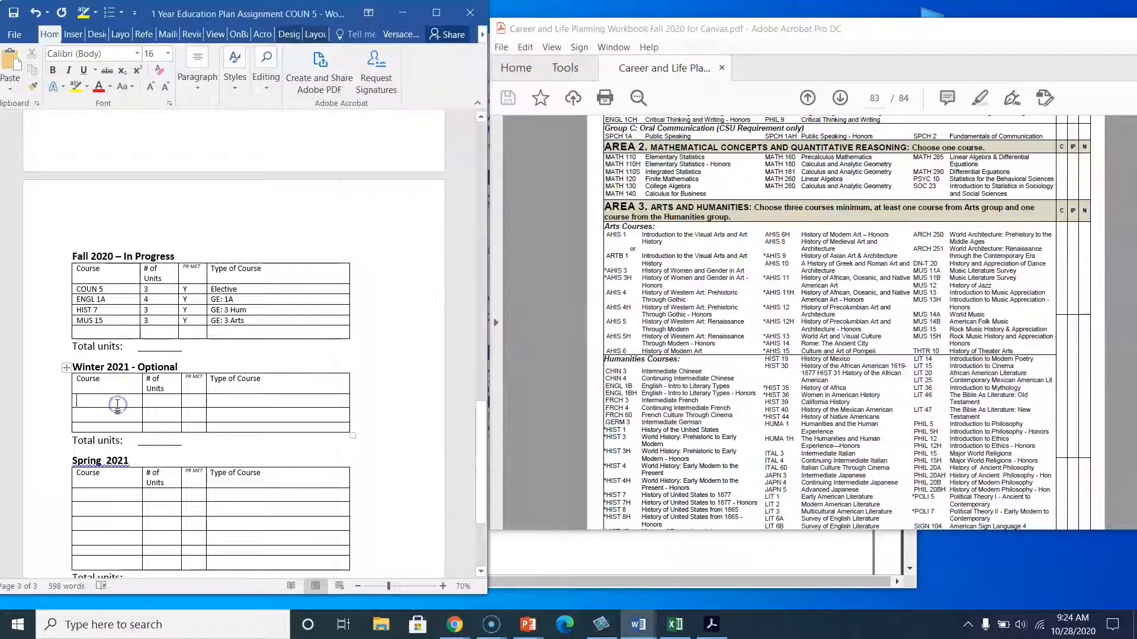
{"action": "type", "text": "Math"}
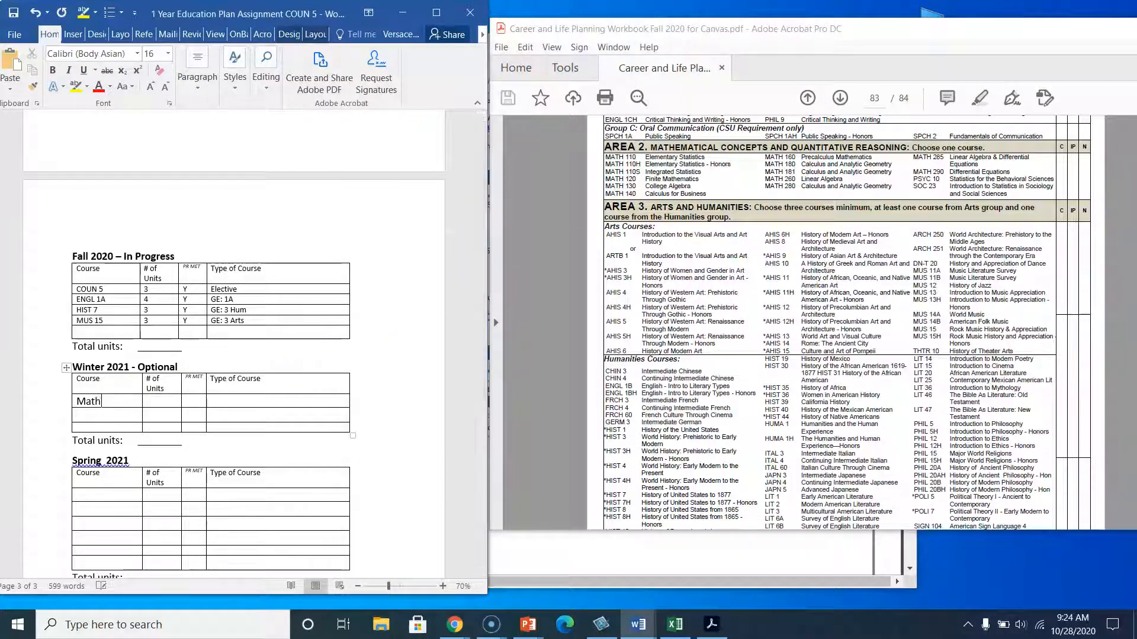
{"action": "type", "text": " 150"}
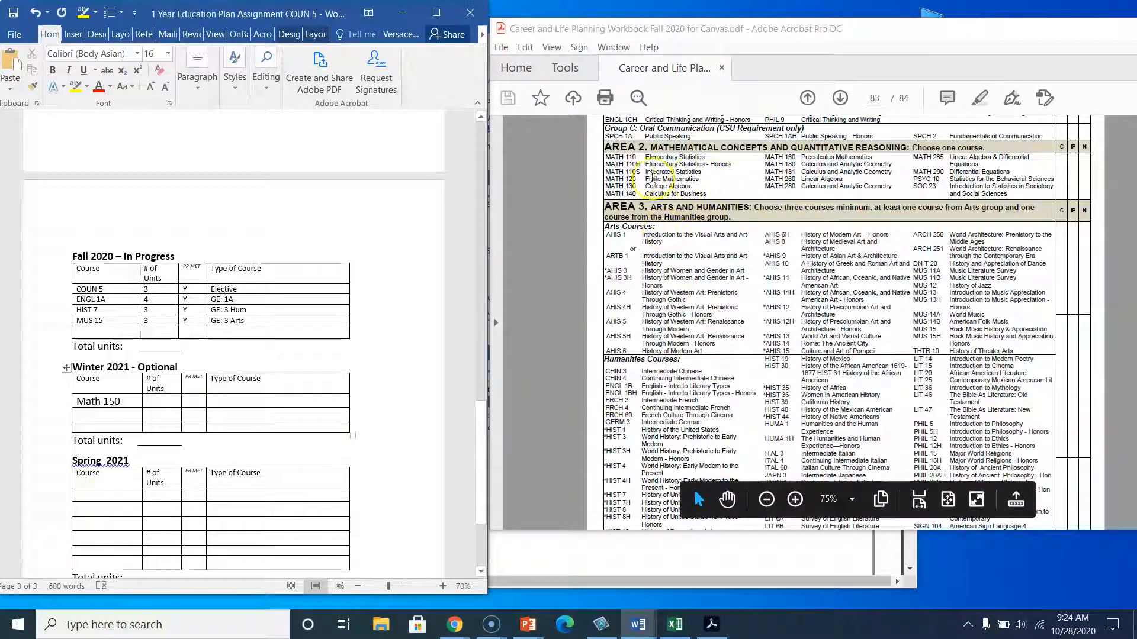
{"action": "left_click", "coordinate": [105, 494]}
{"action": "type", "text": "Math 160"}
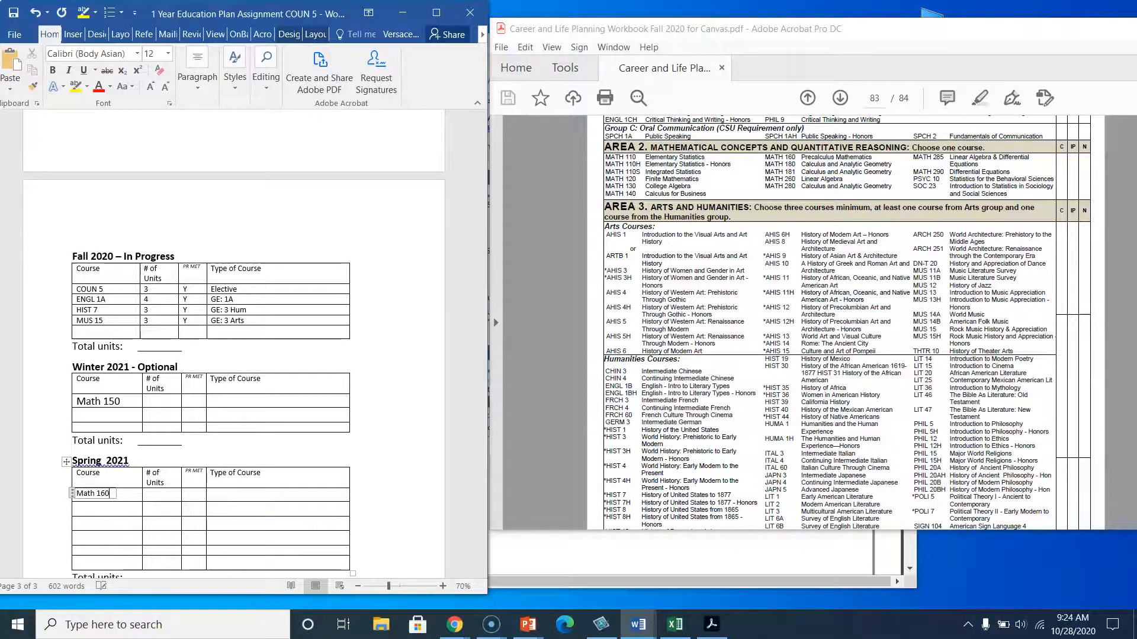
Open the Mt. SAC catalog's Mathematics course listings and look up Math 150 and Math 160 units and prerequisites.
{"action": "left_click", "coordinate": [151, 494]}
{"action": "left_click", "coordinate": [637, 92]}
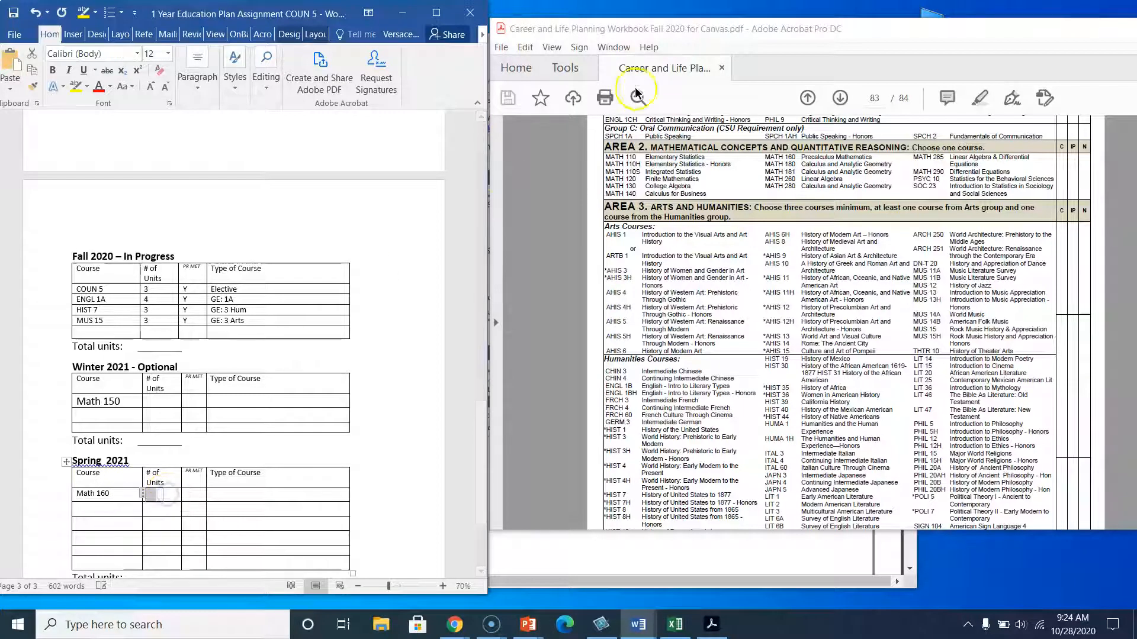
{"action": "key", "text": "alt+Tab"}
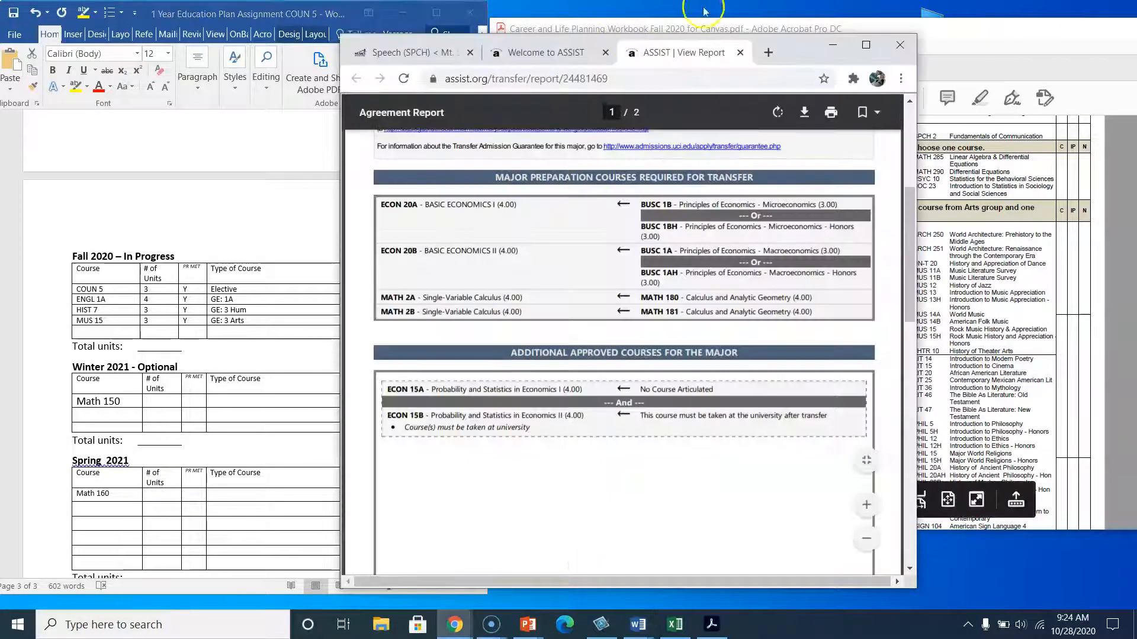
{"action": "left_click", "coordinate": [402, 52]}
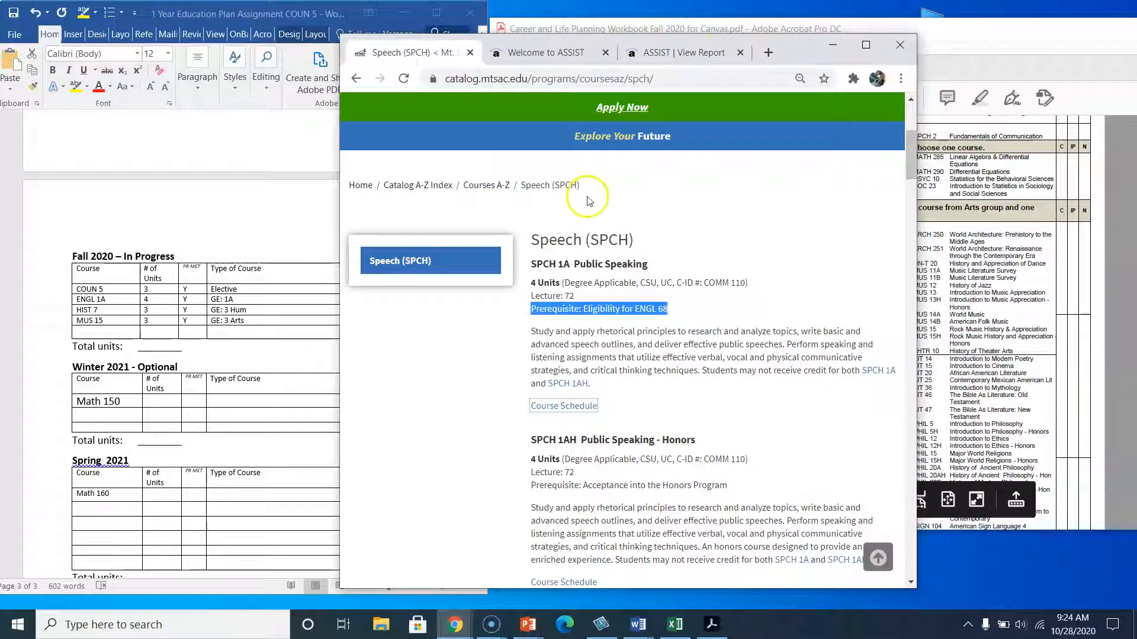
{"action": "scroll", "coordinate": [589, 200], "scroll_direction": "up", "scroll_amount": 4}
{"action": "left_click", "coordinate": [415, 445]}
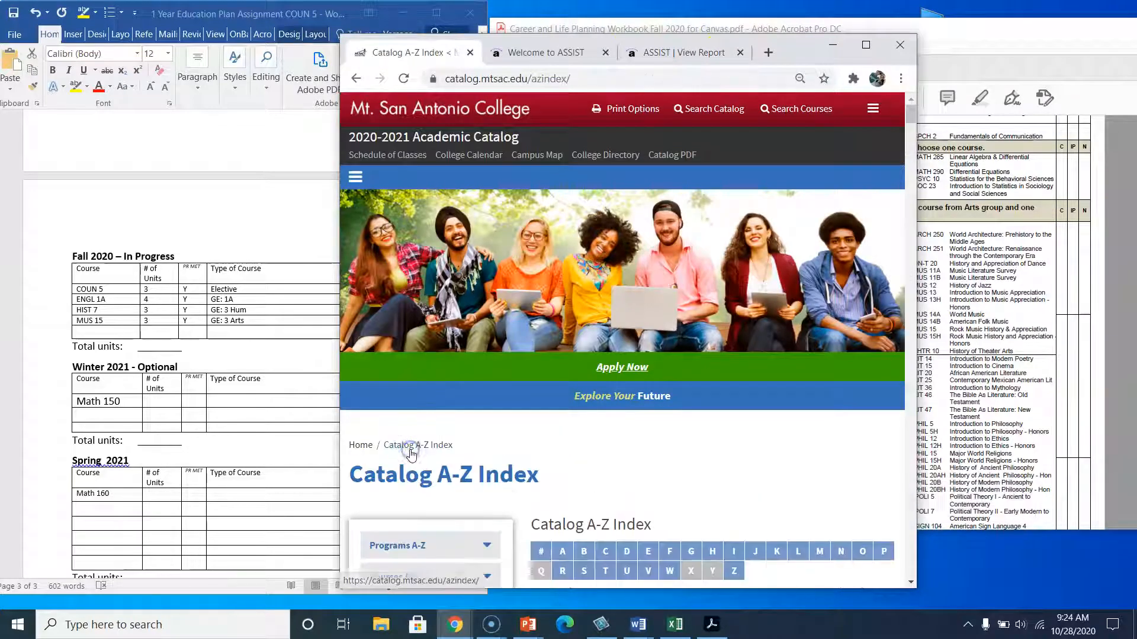
{"action": "scroll", "coordinate": [588, 476], "scroll_direction": "down", "scroll_amount": 3}
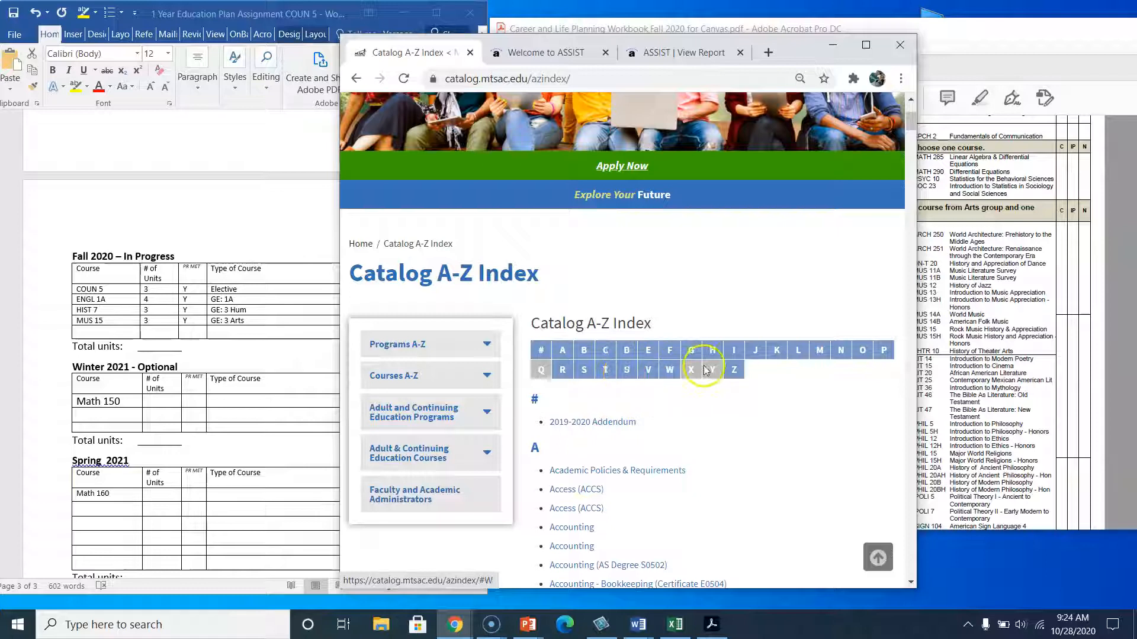
{"action": "left_click", "coordinate": [819, 350]}
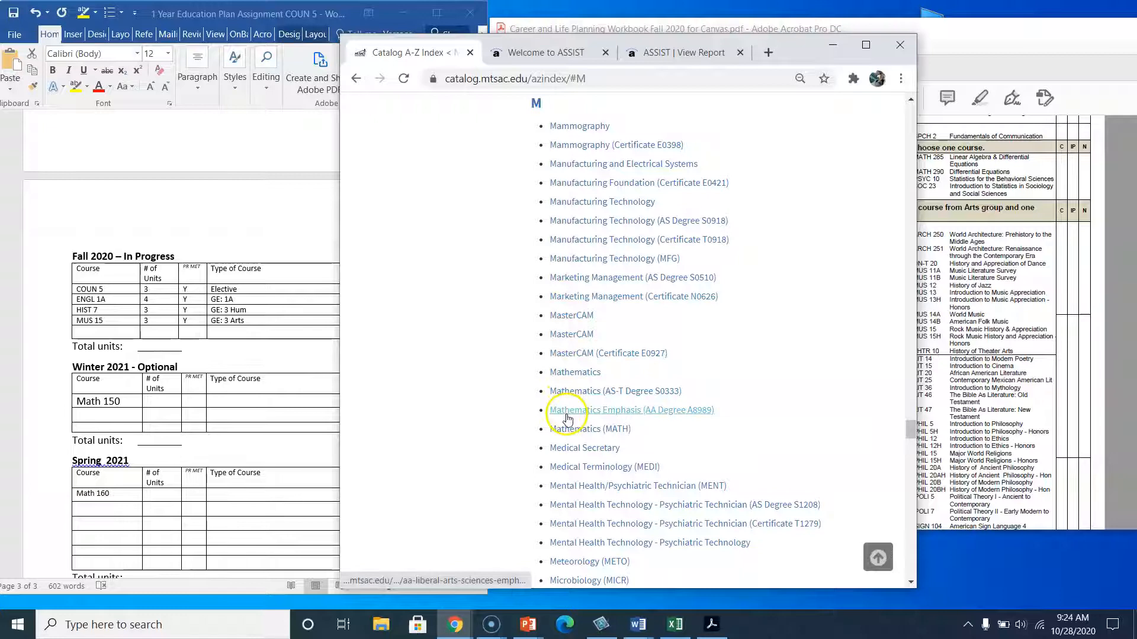
{"action": "scroll", "coordinate": [608, 416], "scroll_direction": "down", "scroll_amount": 5}
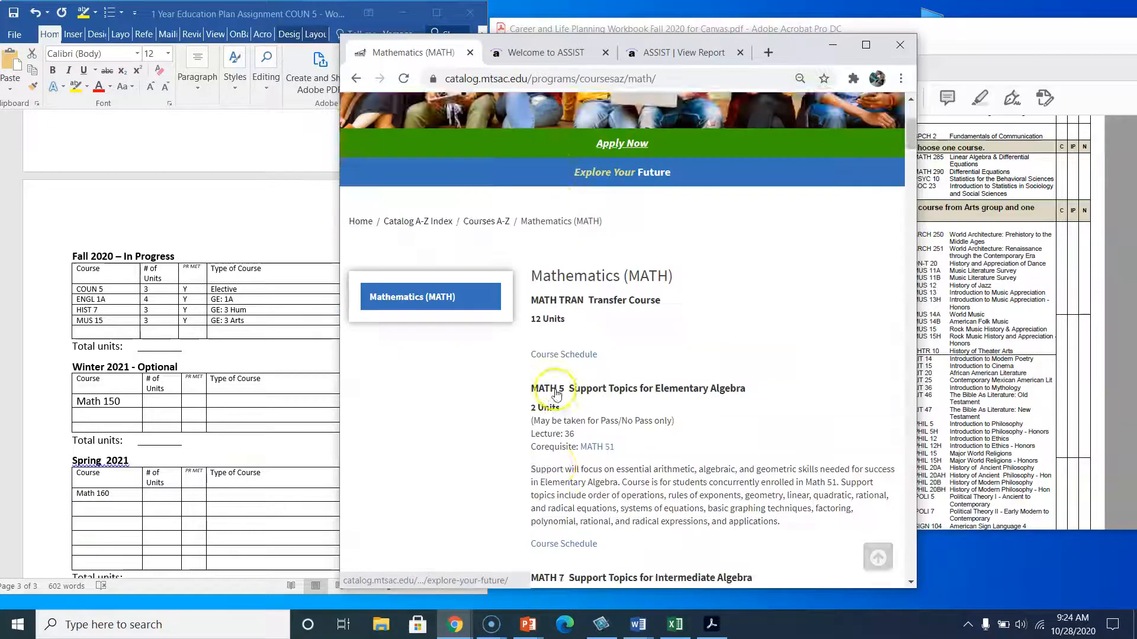
{"action": "scroll", "coordinate": [608, 416], "scroll_direction": "down", "scroll_amount": 15}
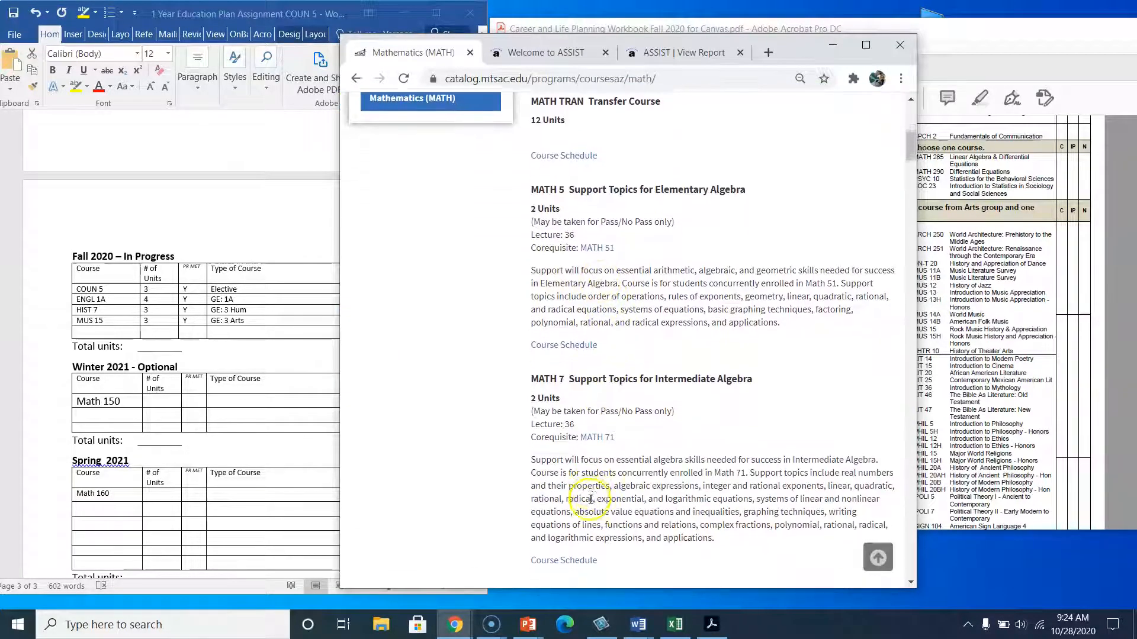
{"action": "scroll", "coordinate": [591, 504], "scroll_direction": "down", "scroll_amount": 15}
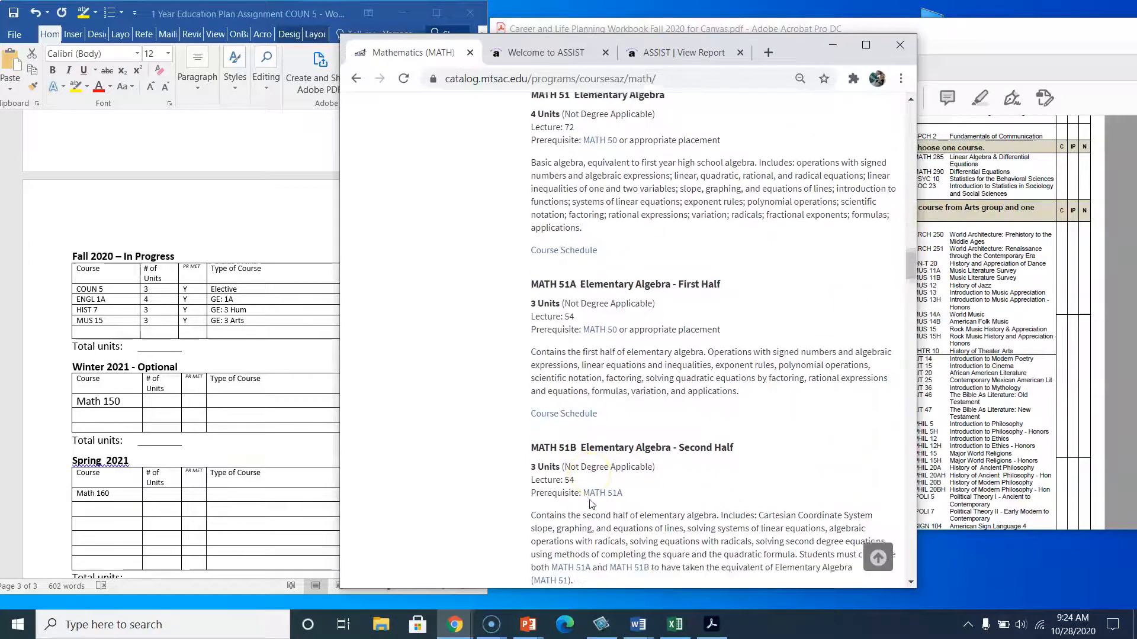
{"action": "scroll", "coordinate": [590, 504], "scroll_direction": "down", "scroll_amount": 15}
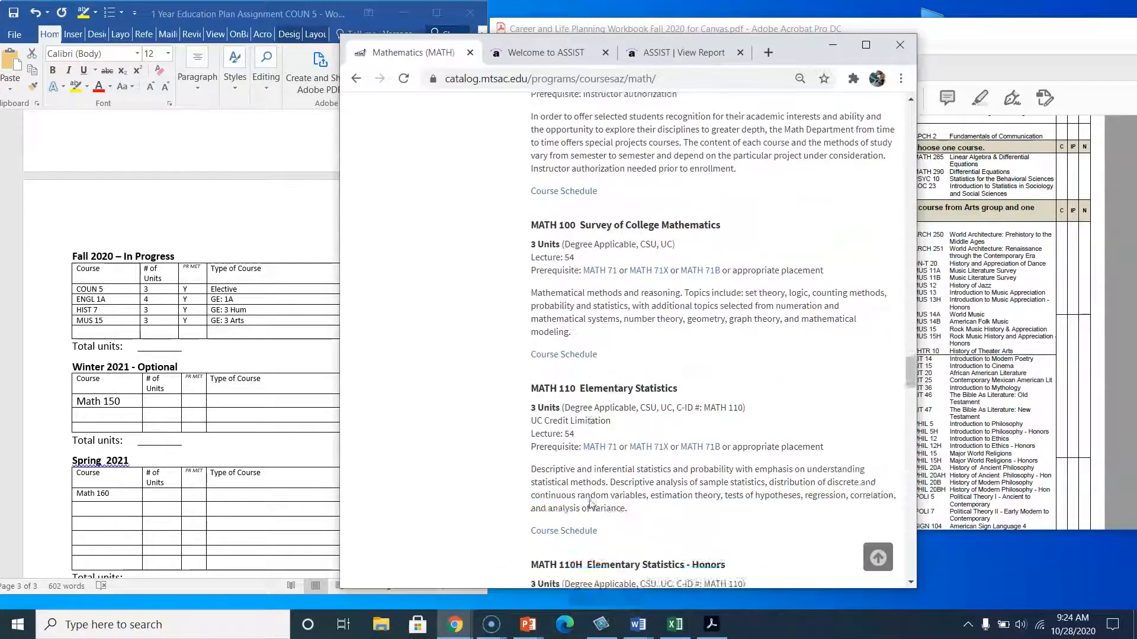
{"action": "scroll", "coordinate": [591, 504], "scroll_direction": "down", "scroll_amount": 10}
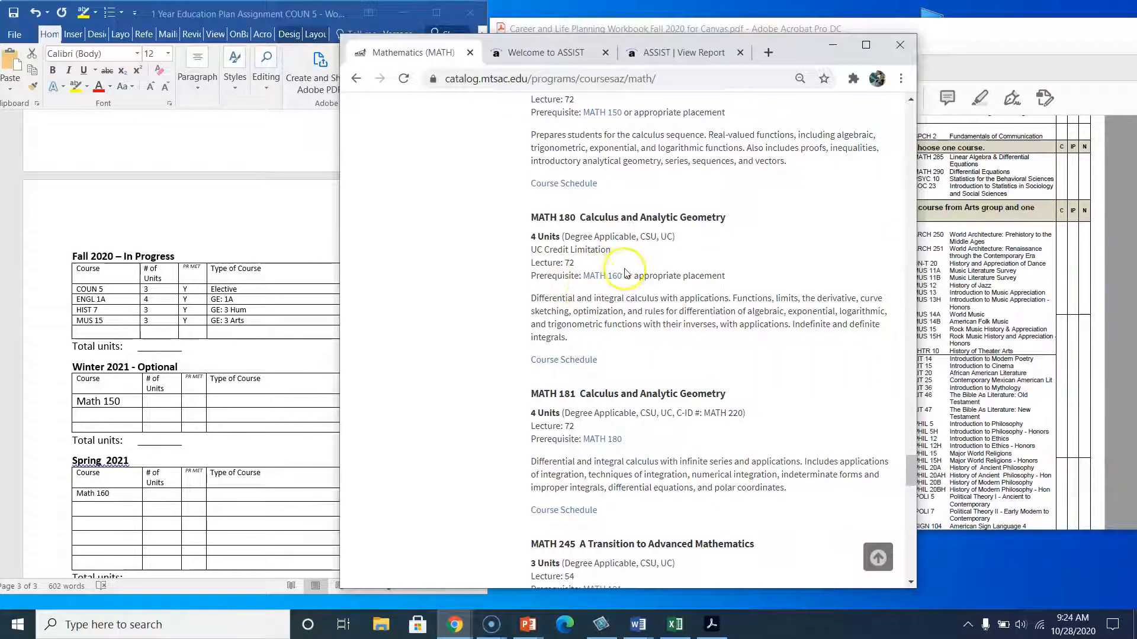
{"action": "scroll", "coordinate": [602, 195], "scroll_direction": "up", "scroll_amount": 3}
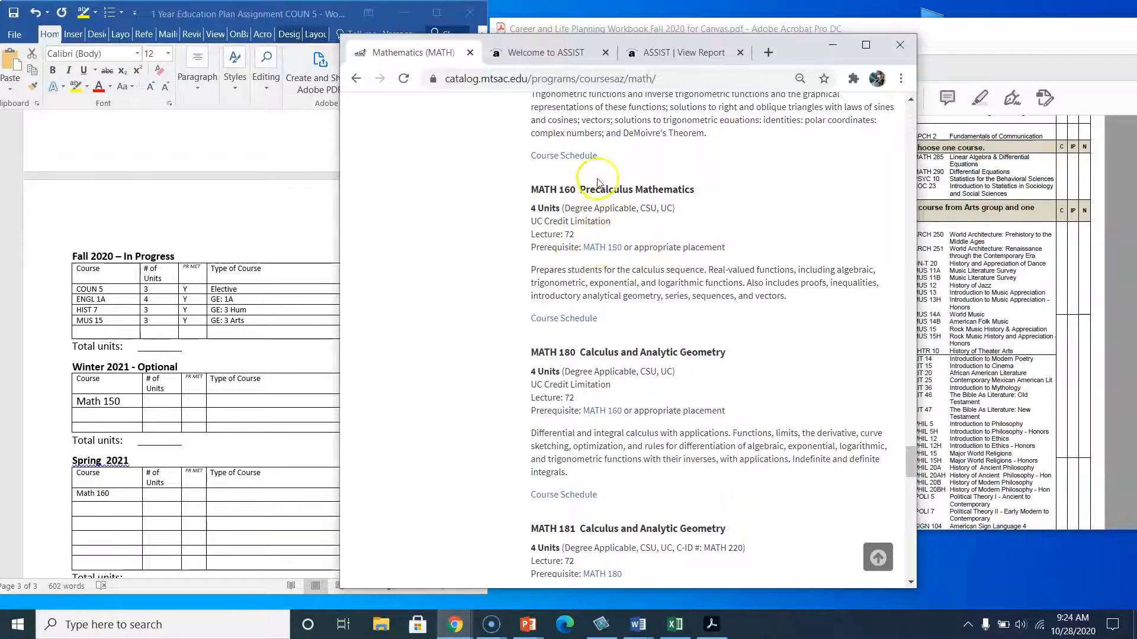
{"action": "scroll", "coordinate": [591, 178], "scroll_direction": "up", "scroll_amount": 3}
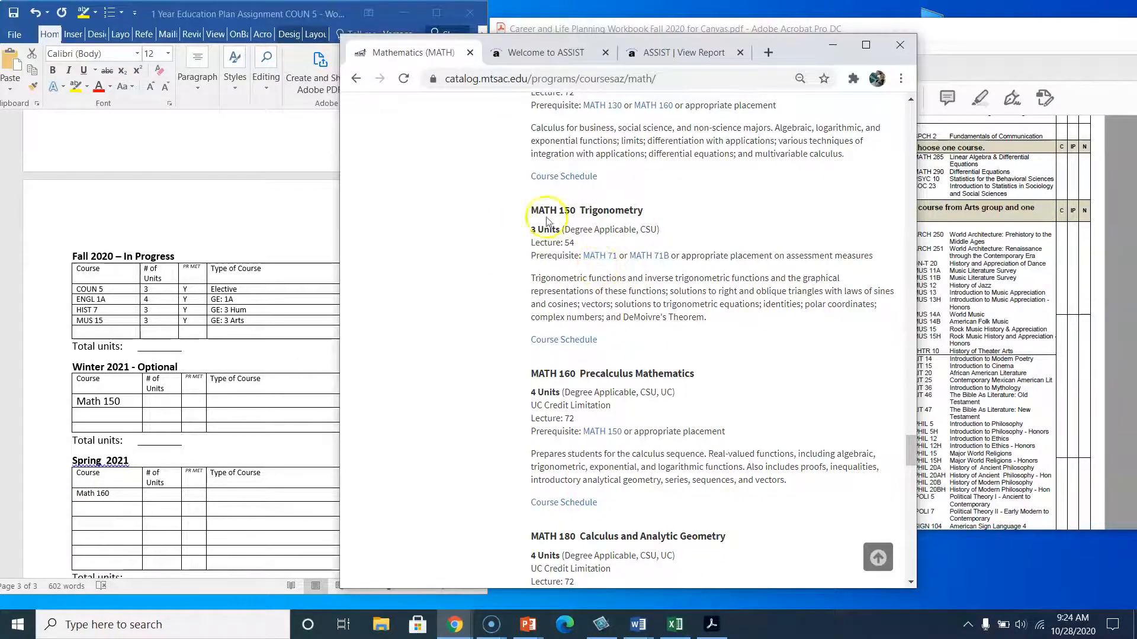
Enter 3 units and Y under prerequisites met for Math 150 in the Winter 2021 table.
{"action": "left_click", "coordinate": [170, 407]}
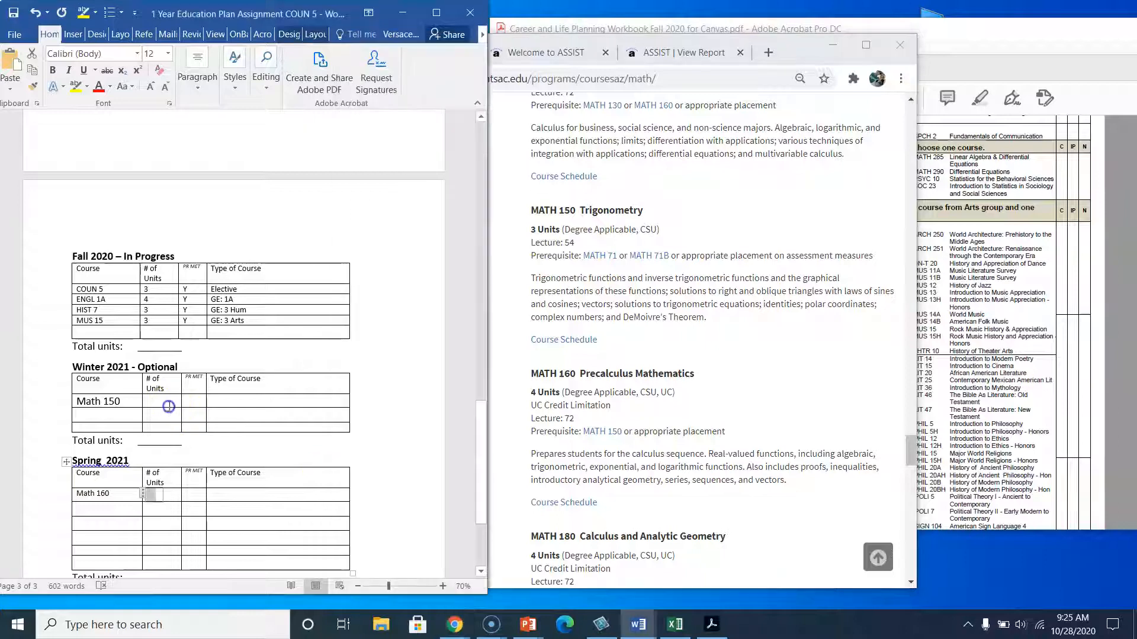
{"action": "type", "text": "3"}
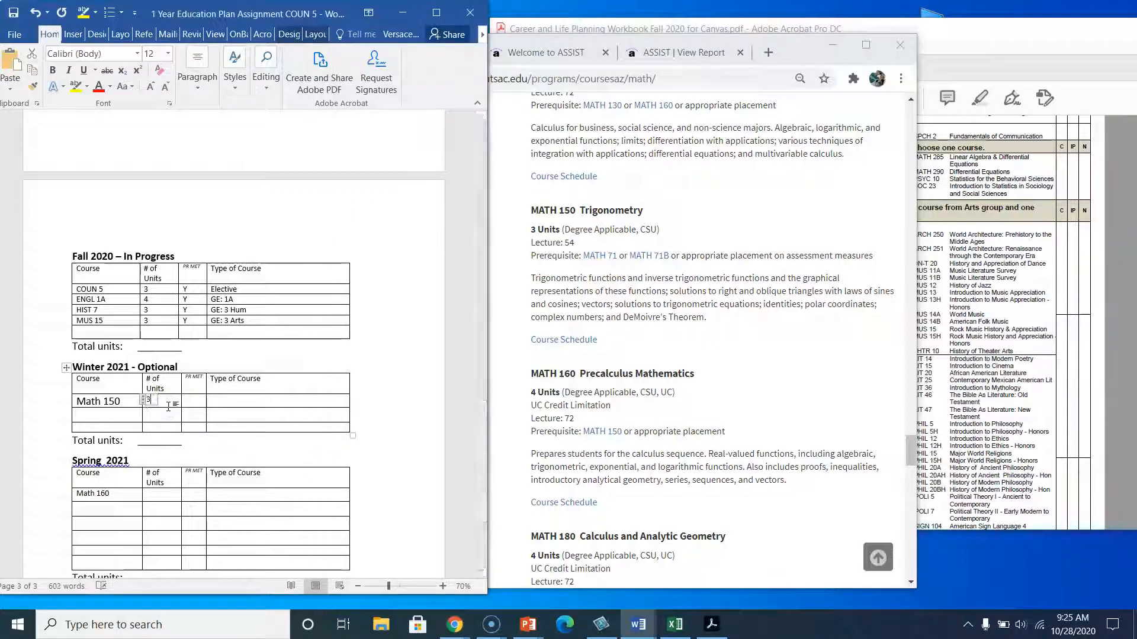
{"action": "left_click", "coordinate": [189, 404]}
{"action": "type", "text": "Y"}
{"action": "left_click", "coordinate": [228, 404]}
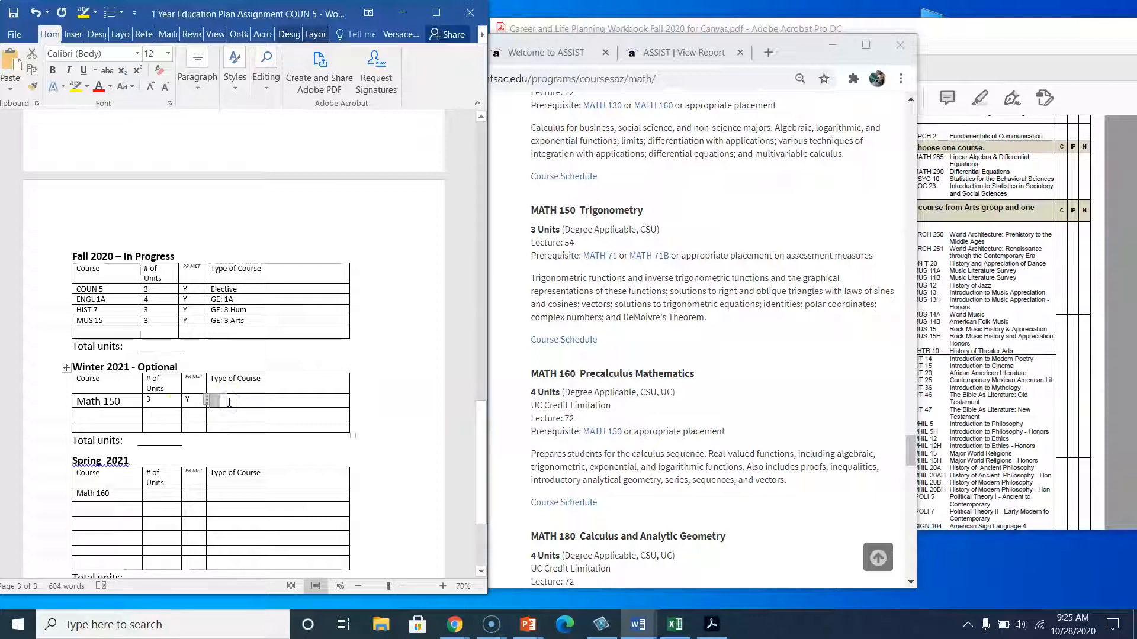
Enter Pre-req as the course type for Math 150 in the Winter 2021 table.
{"action": "left_click", "coordinate": [987, 285]}
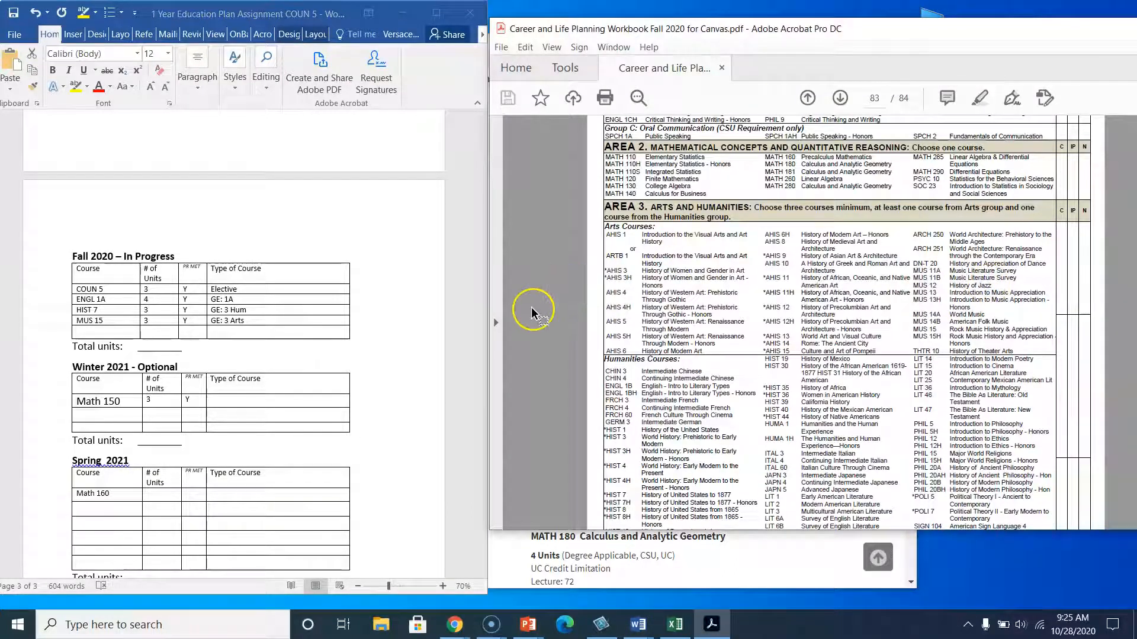
{"action": "scroll", "coordinate": [640, 272], "scroll_direction": "up", "scroll_amount": 3}
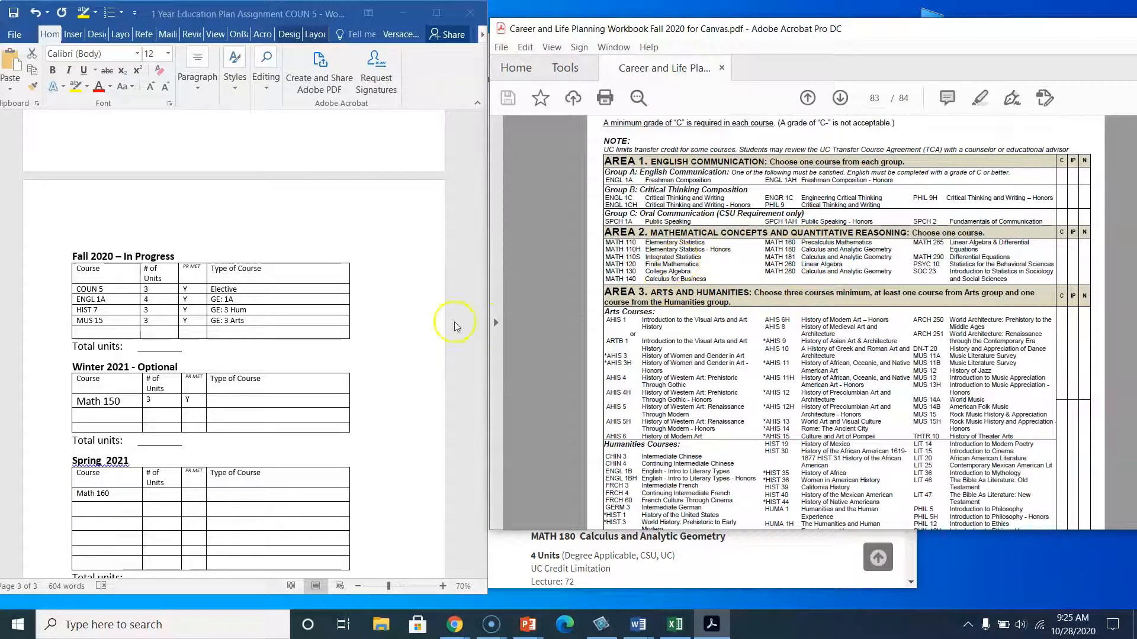
{"action": "left_click", "coordinate": [271, 401]}
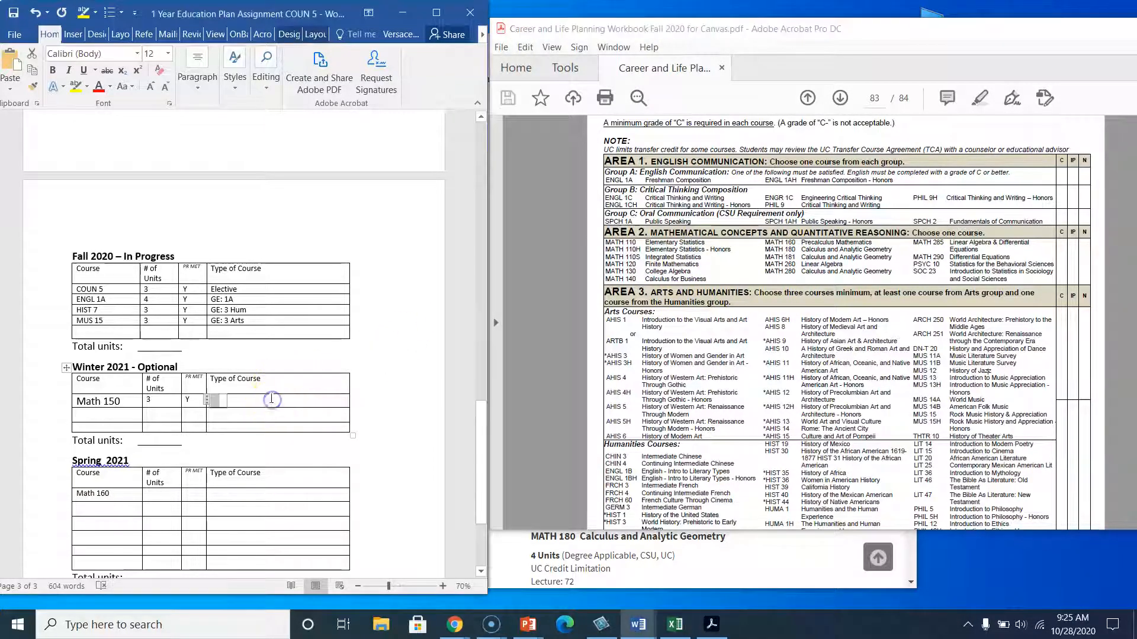
{"action": "type", "text": "Pre-req"}
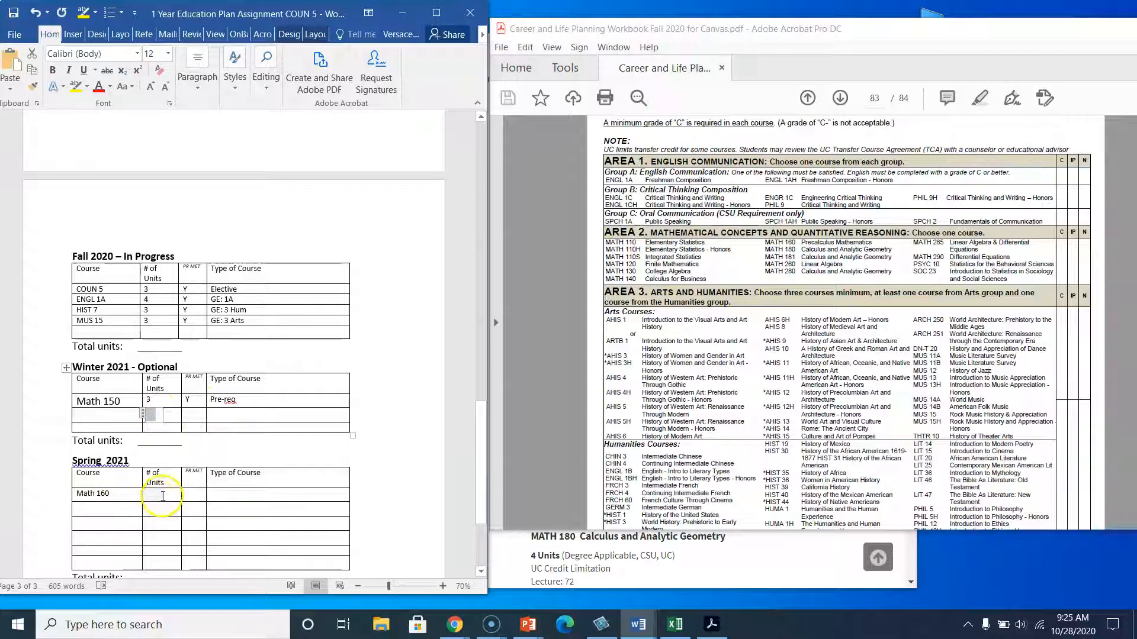
Enter 4 units and Y under prerequisites met for Math 160 in the Spring 2021 table.
{"action": "left_click", "coordinate": [588, 559]}
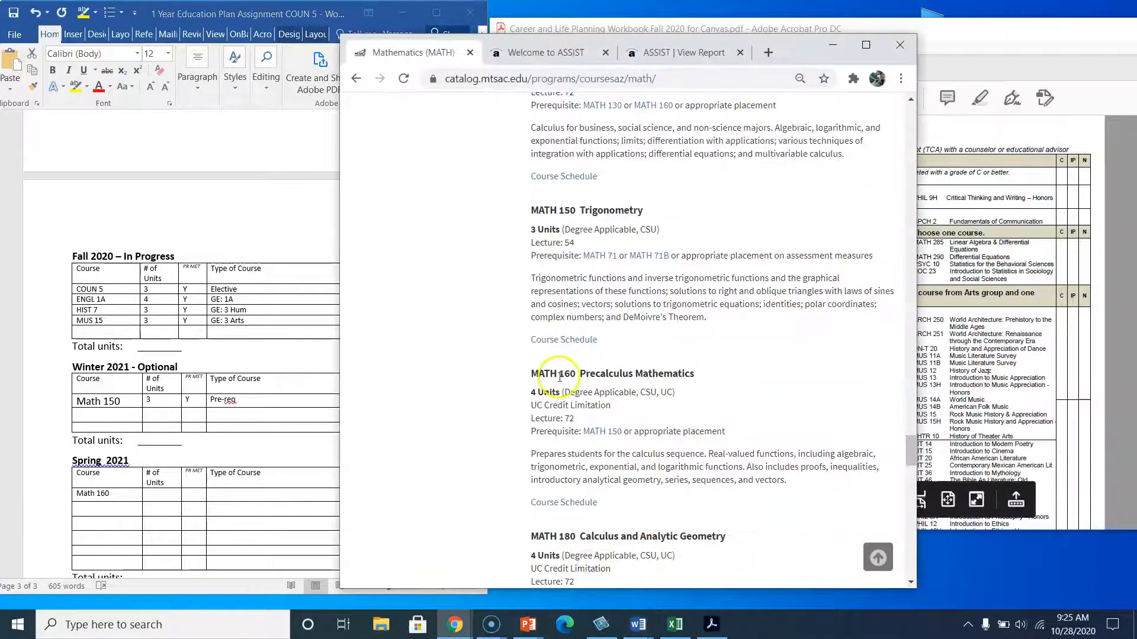
{"action": "left_click", "coordinate": [156, 495]}
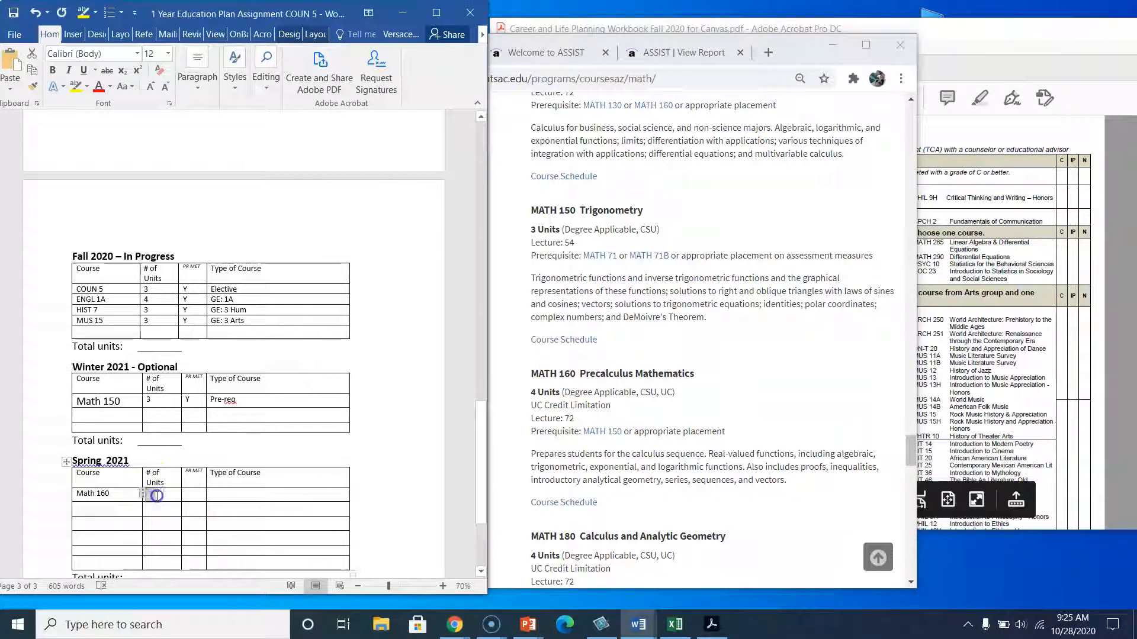
{"action": "type", "text": "4"}
{"action": "left_click", "coordinate": [194, 502]}
{"action": "type", "text": "Y"}
{"action": "left_click", "coordinate": [213, 491]}
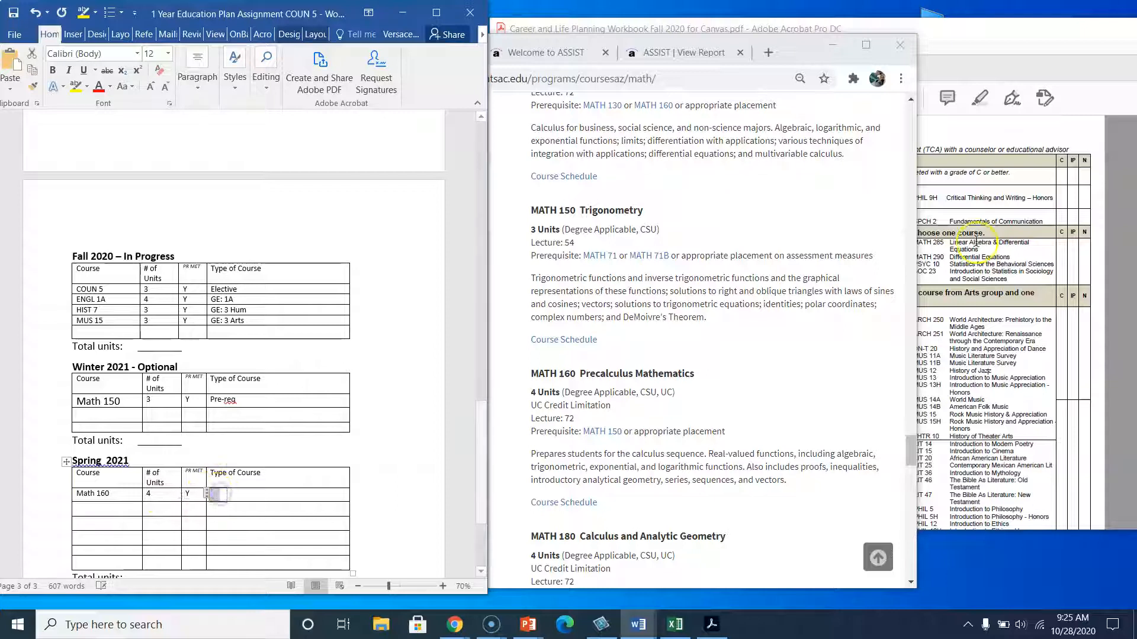
Highlight MATH 160 in the IGETC Area 2 list and set Math 160's course type to GE: 2.
{"action": "left_click", "coordinate": [995, 267]}
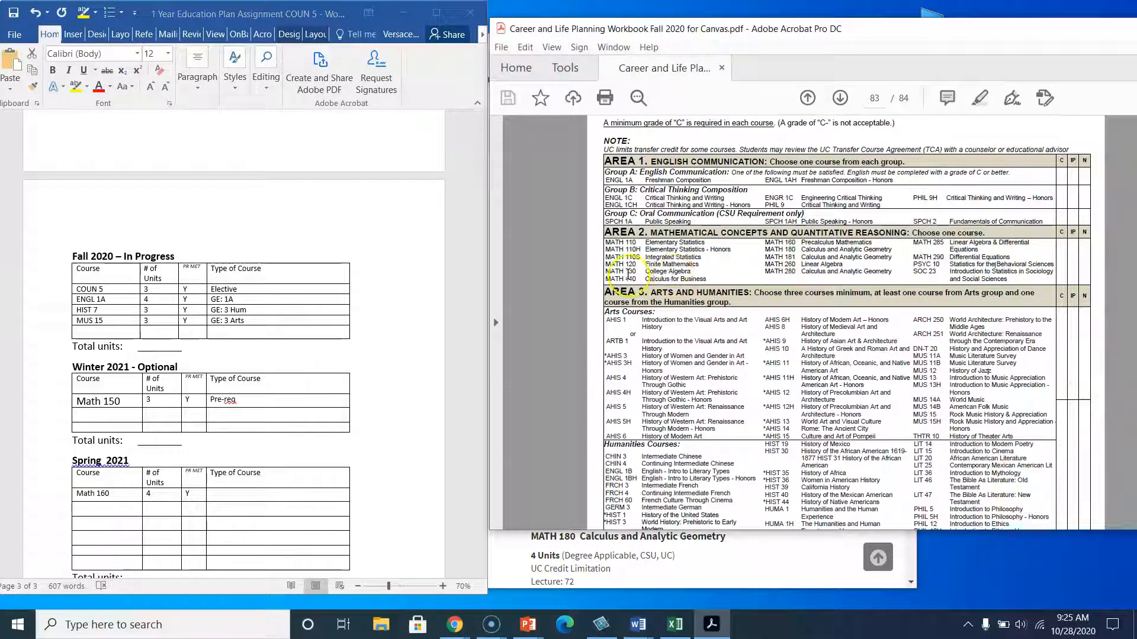
{"action": "left_click_drag", "start_coordinate": [765, 242], "coordinate": [834, 244]}
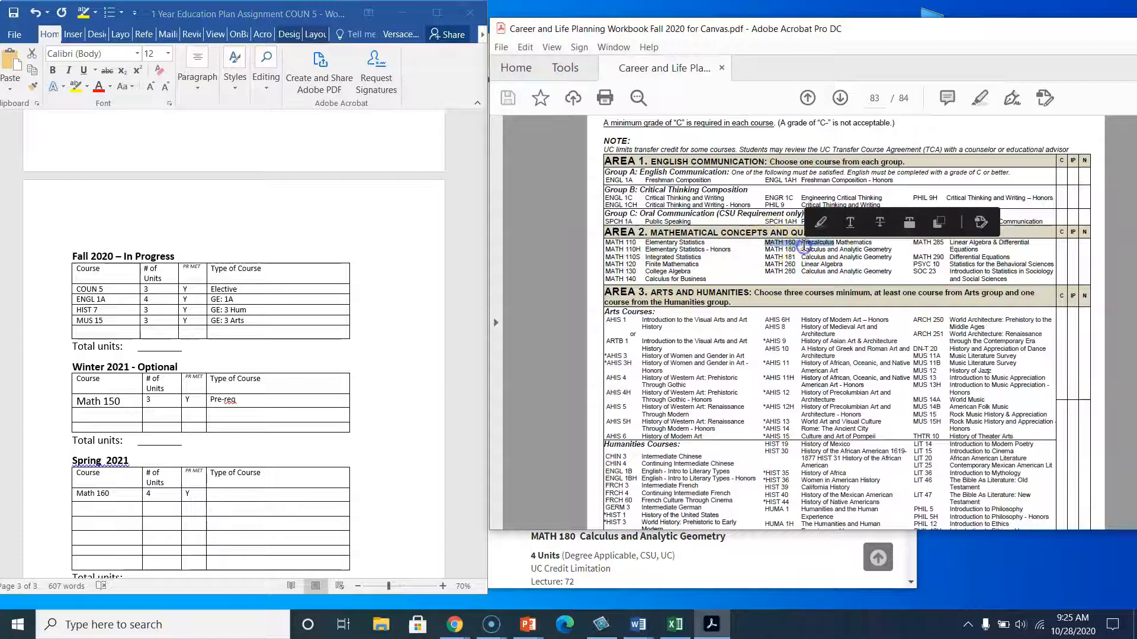
{"action": "left_click", "coordinate": [222, 501]}
{"action": "type", "text": "GE: 2"}
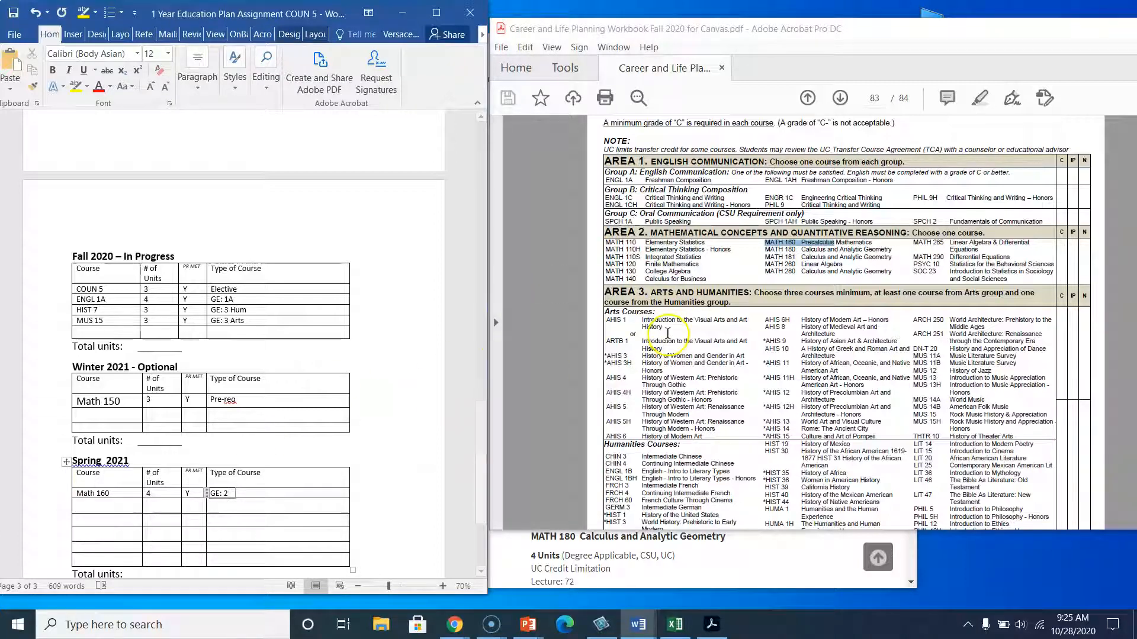
{"action": "left_click", "coordinate": [668, 332]}
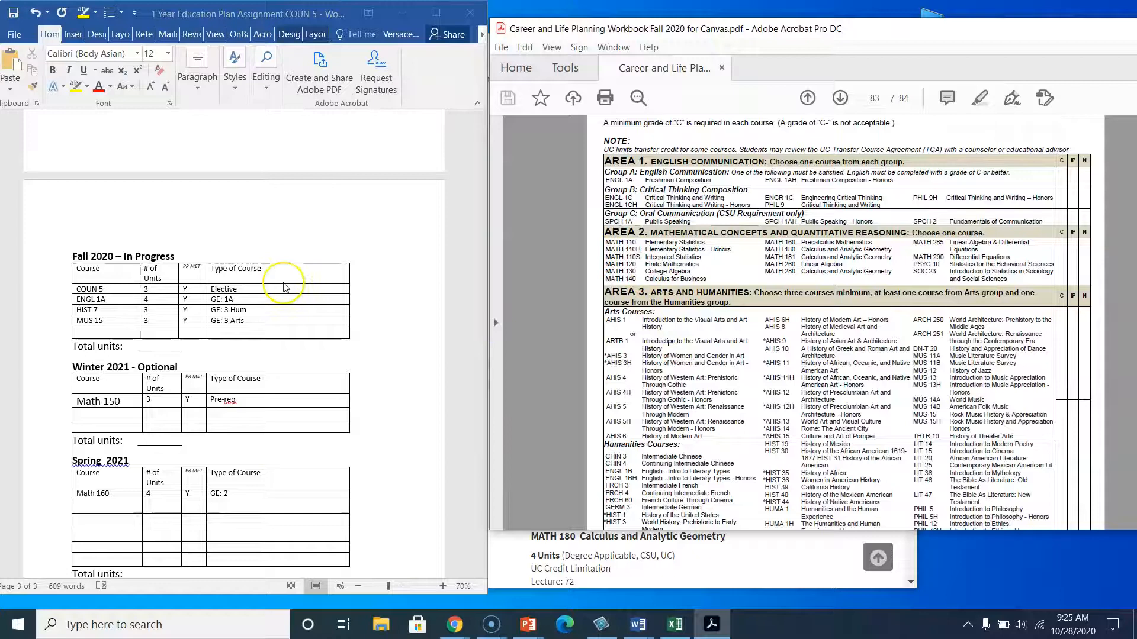
{"action": "scroll", "coordinate": [285, 288], "scroll_direction": "up", "scroll_amount": 10}
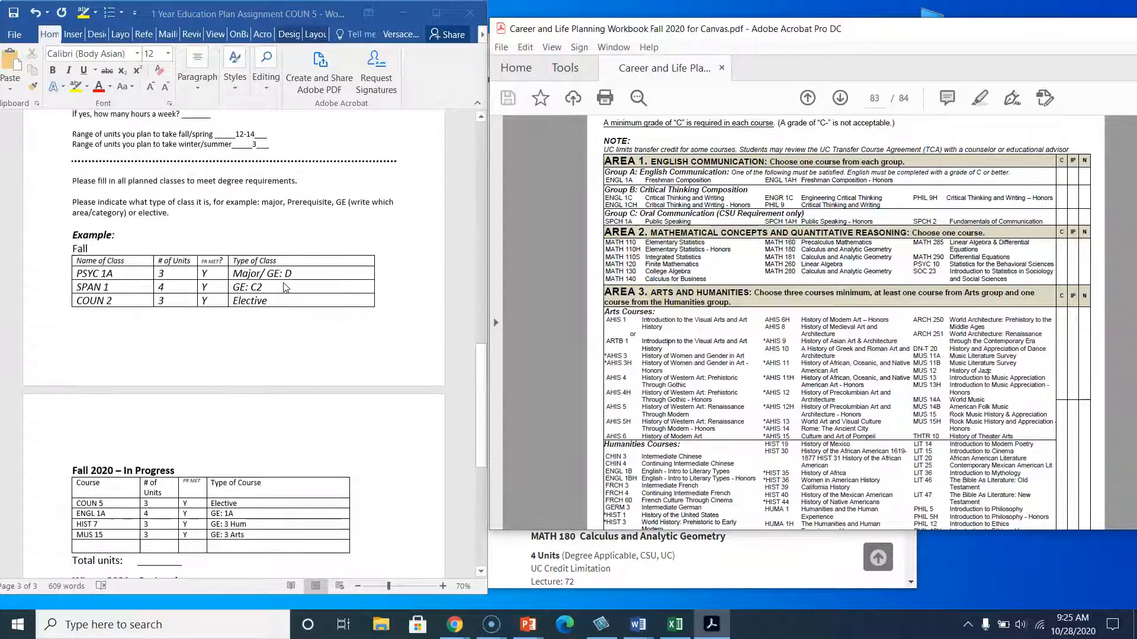
{"action": "scroll", "coordinate": [283, 287], "scroll_direction": "up", "scroll_amount": 2}
{"action": "left_click", "coordinate": [239, 257]}
{"action": "key", "text": "super+d"}
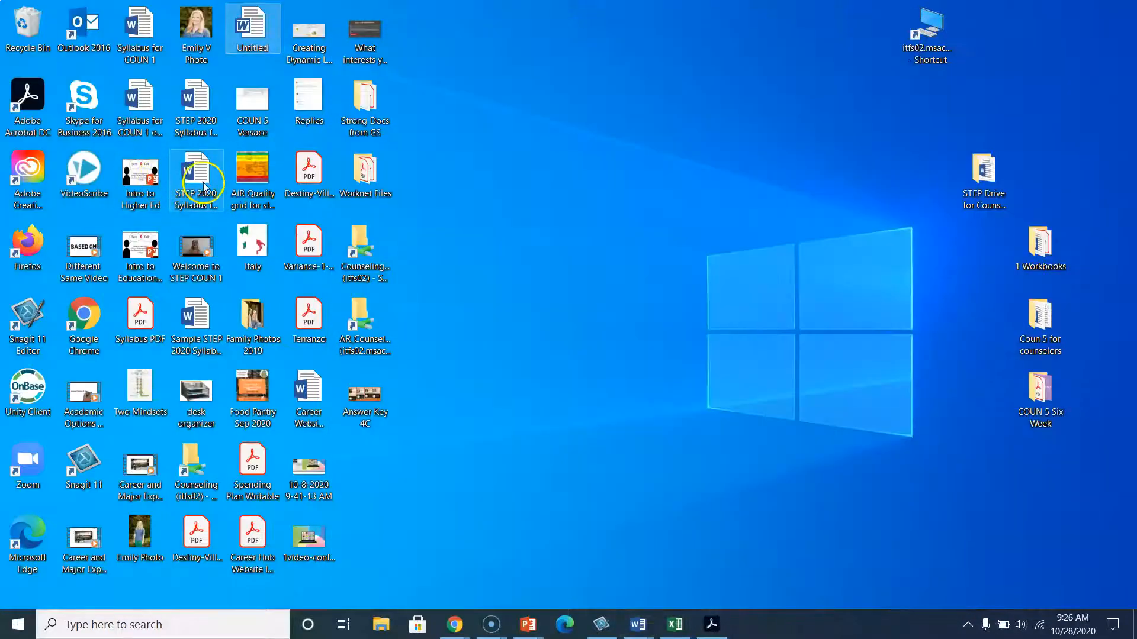
{"action": "left_click", "coordinate": [559, 630]}
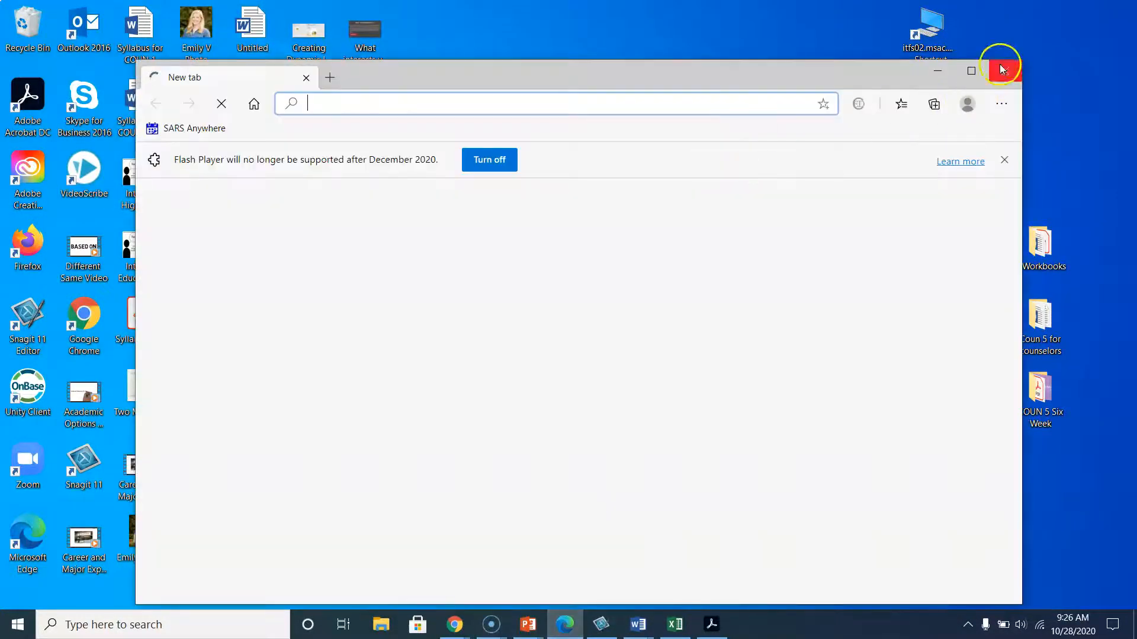
{"action": "left_click", "coordinate": [1003, 69]}
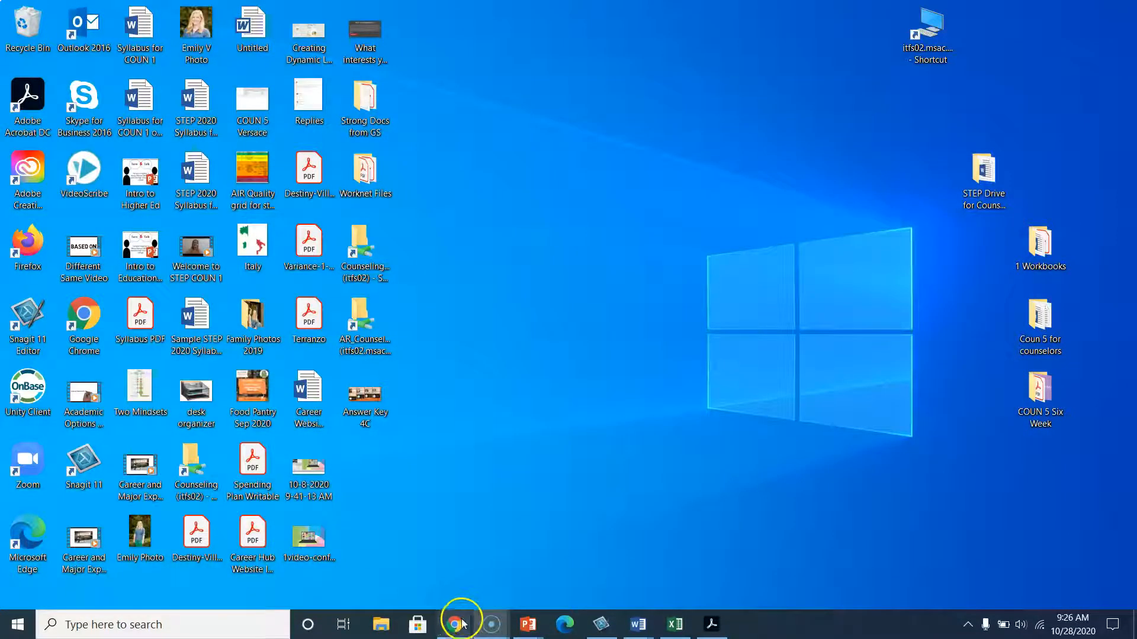
{"action": "mouse_move", "coordinate": [456, 626]}
{"action": "left_click", "coordinate": [394, 573]}
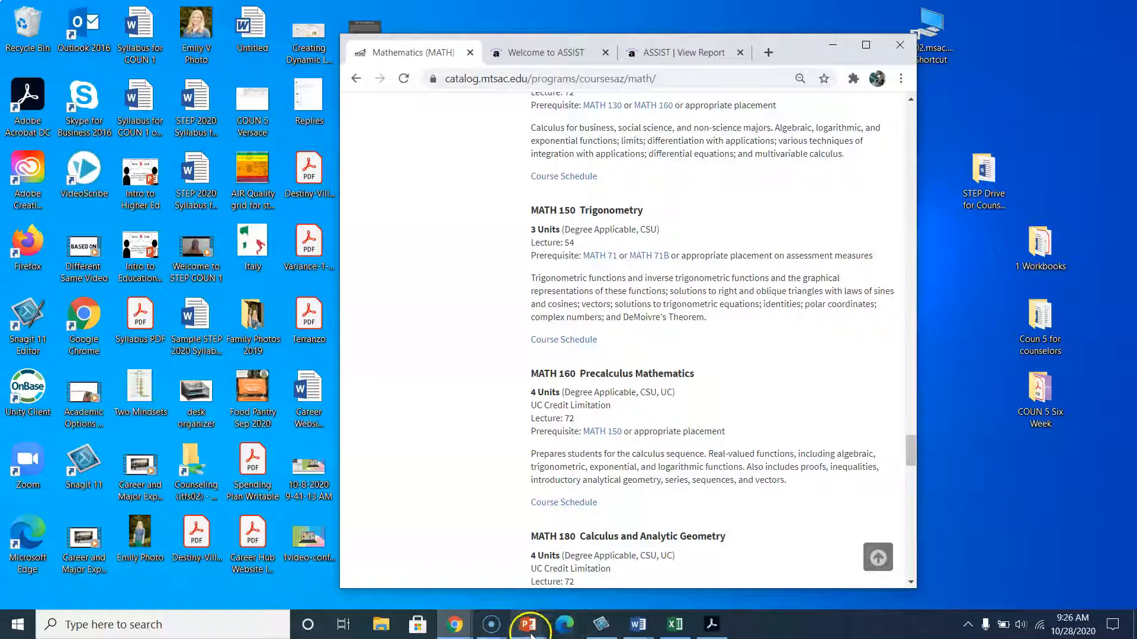
{"action": "mouse_move", "coordinate": [638, 633]}
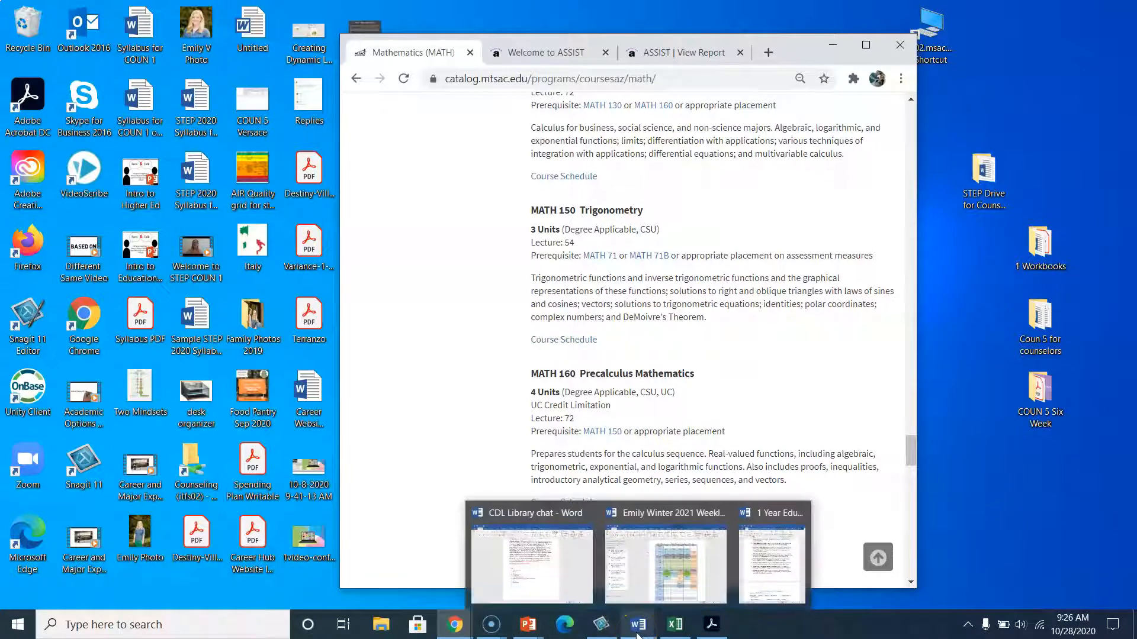
{"action": "left_click", "coordinate": [725, 598]}
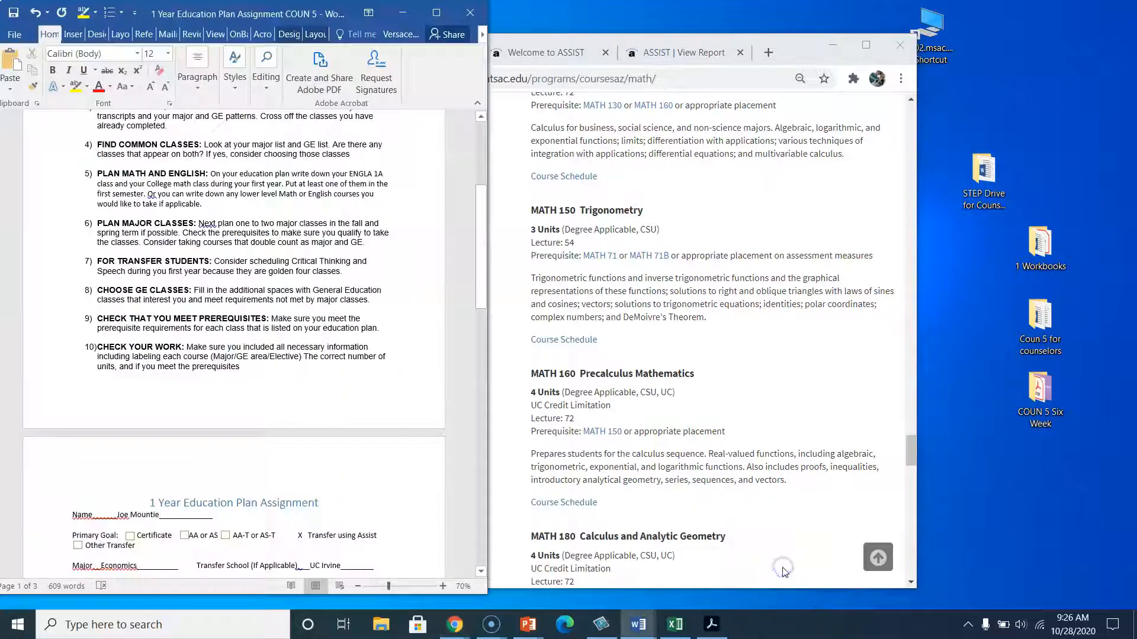
{"action": "left_click", "coordinate": [710, 626]}
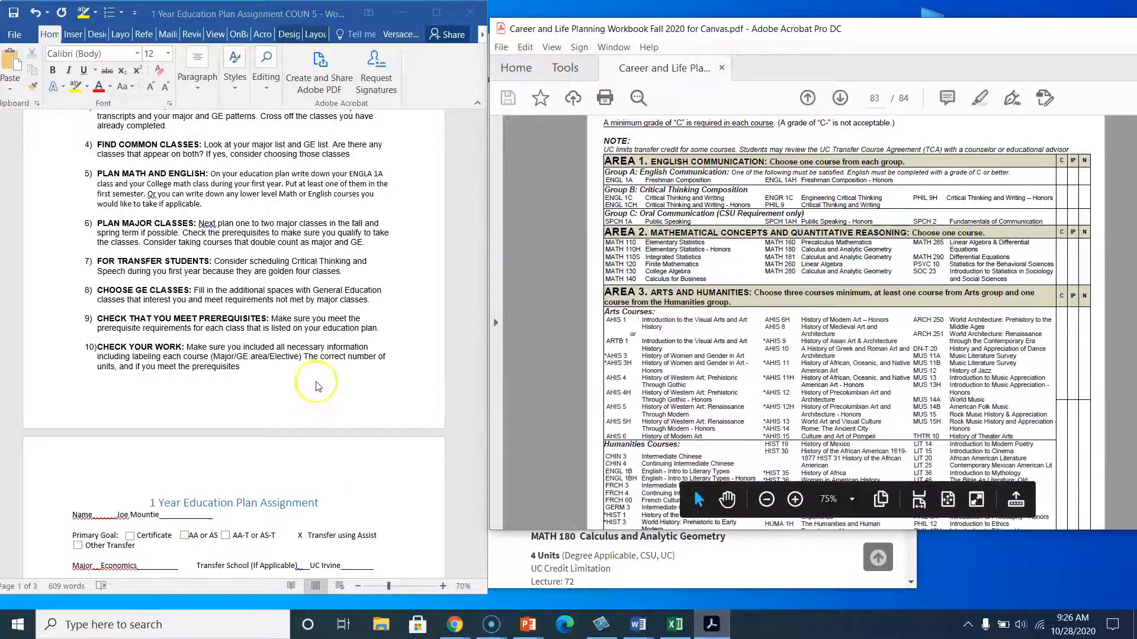
{"action": "scroll", "coordinate": [318, 386], "scroll_direction": "down", "scroll_amount": 15}
{"action": "scroll", "coordinate": [318, 386], "scroll_direction": "down", "scroll_amount": 10}
{"action": "scroll", "coordinate": [318, 386], "scroll_direction": "up", "scroll_amount": 10}
{"action": "left_click", "coordinate": [316, 382]}
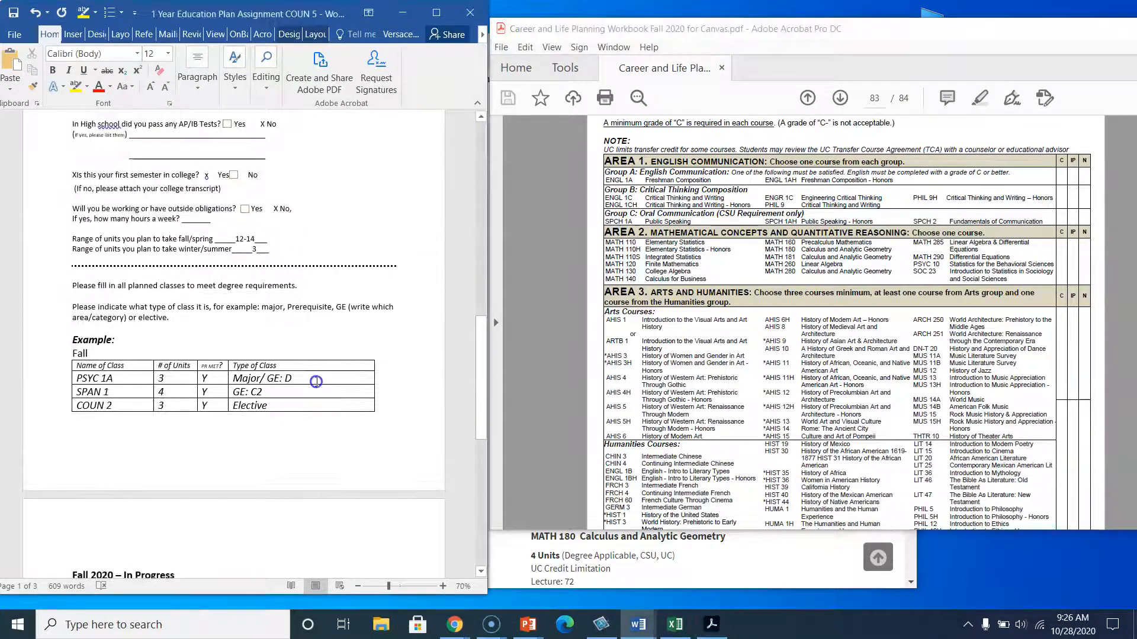
{"action": "scroll", "coordinate": [316, 382], "scroll_direction": "up", "scroll_amount": 5}
{"action": "scroll", "coordinate": [316, 382], "scroll_direction": "up", "scroll_amount": 2}
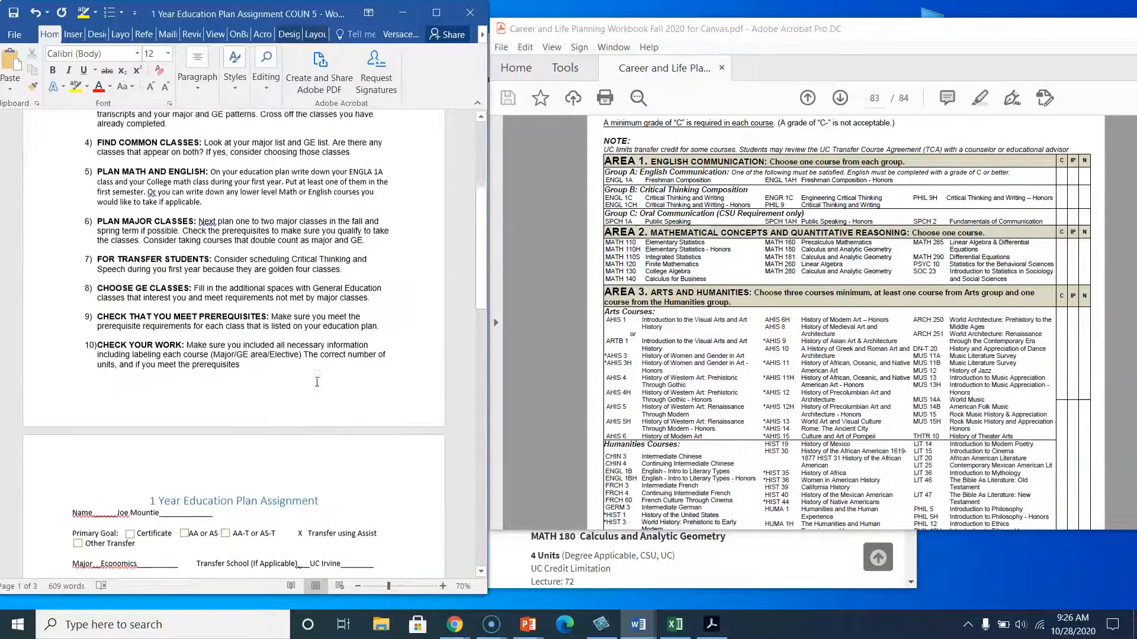
{"action": "left_click", "coordinate": [155, 231]}
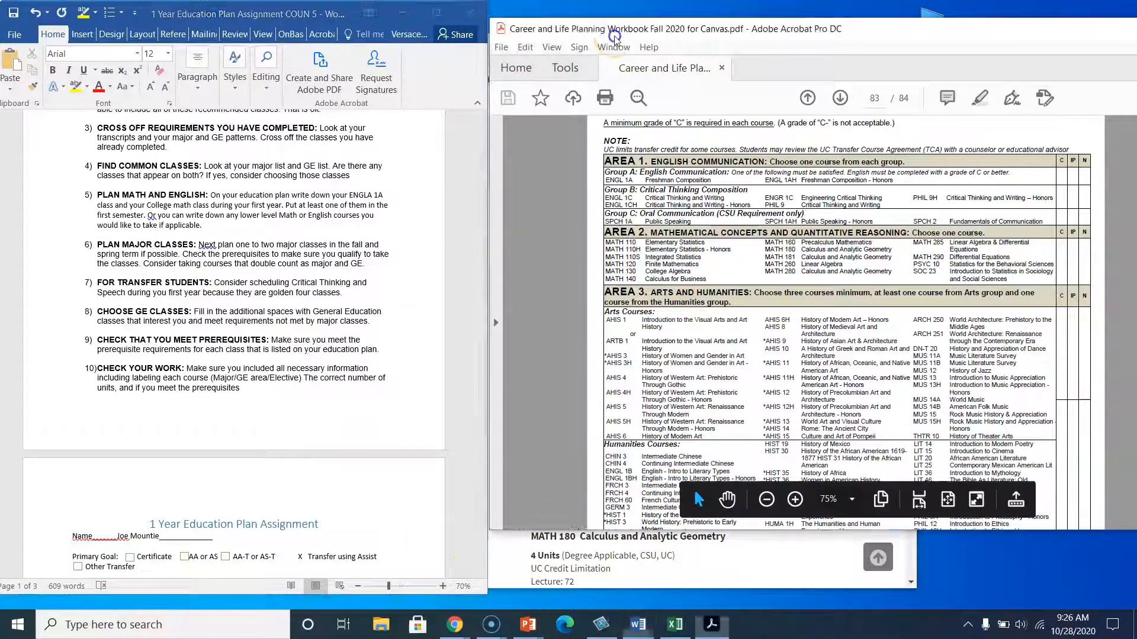
Review the ASSIST agreement's general information and major preparation courses for Economics.
{"action": "left_click_drag", "start_coordinate": [610, 28], "coordinate": [846, 62]}
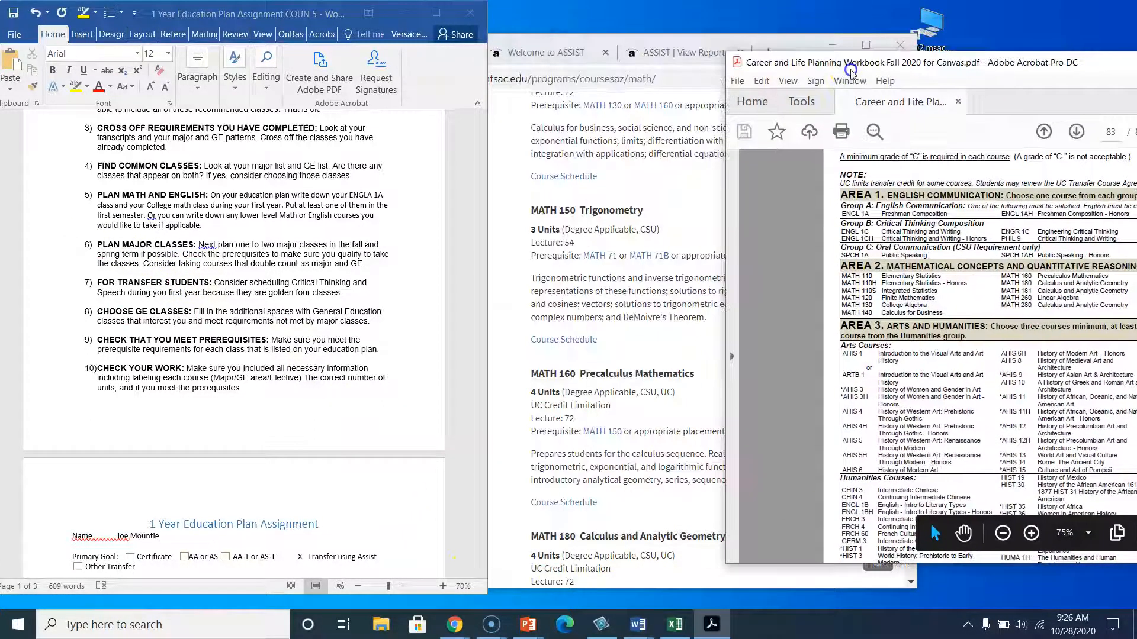
{"action": "left_click", "coordinate": [670, 62]}
{"action": "scroll", "coordinate": [628, 278], "scroll_direction": "up", "scroll_amount": 1}
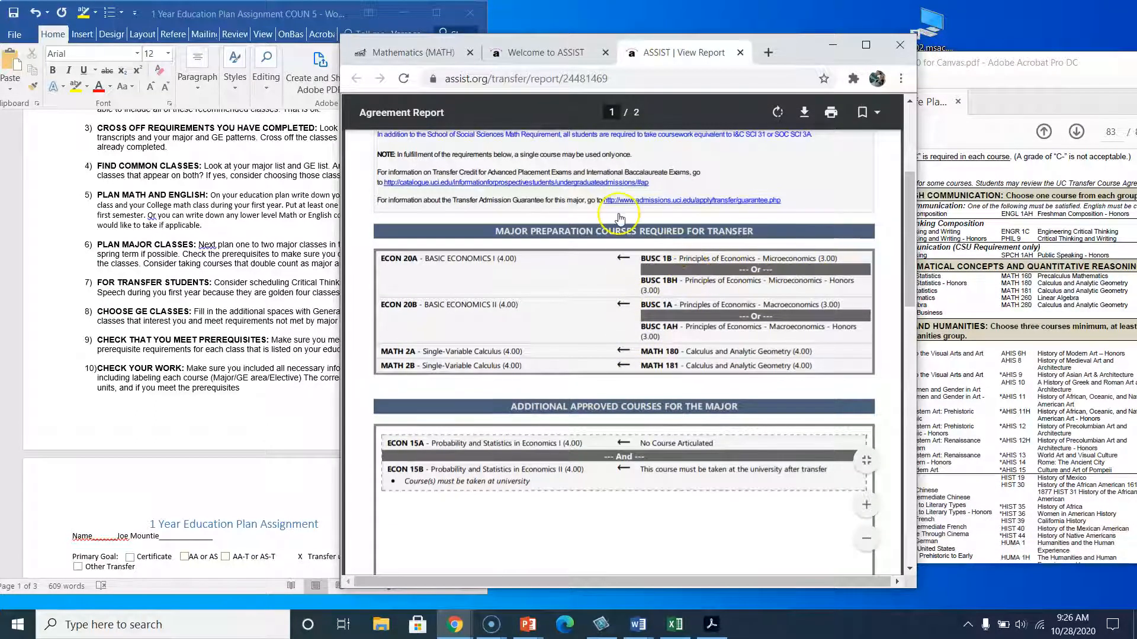
{"action": "scroll", "coordinate": [619, 219], "scroll_direction": "up", "scroll_amount": 3}
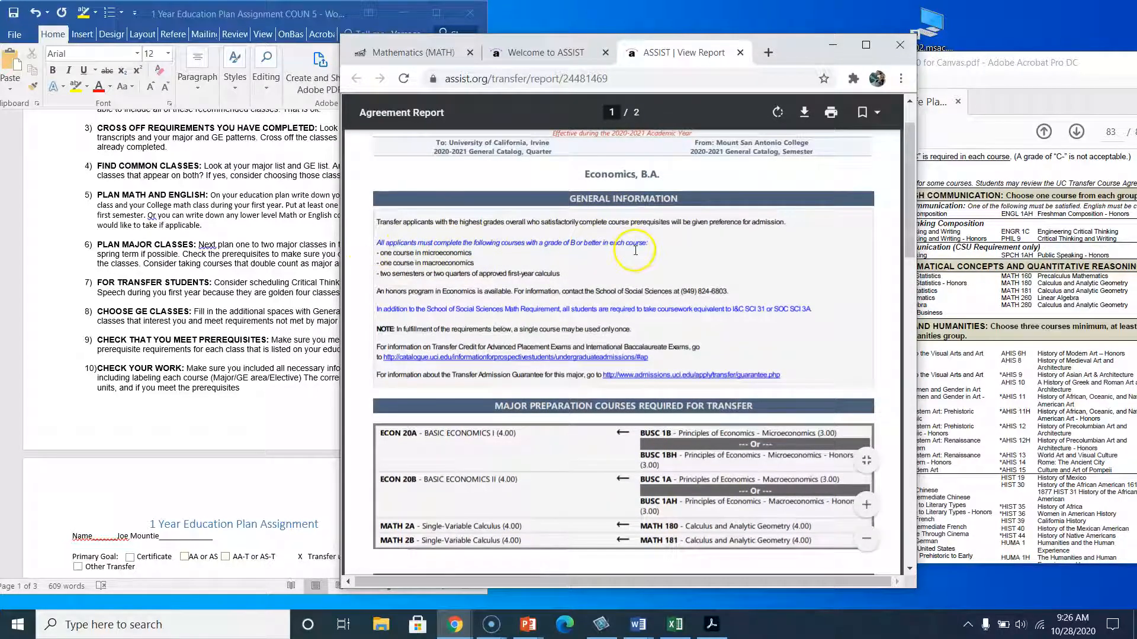
{"action": "scroll", "coordinate": [569, 455], "scroll_direction": "down", "scroll_amount": 2}
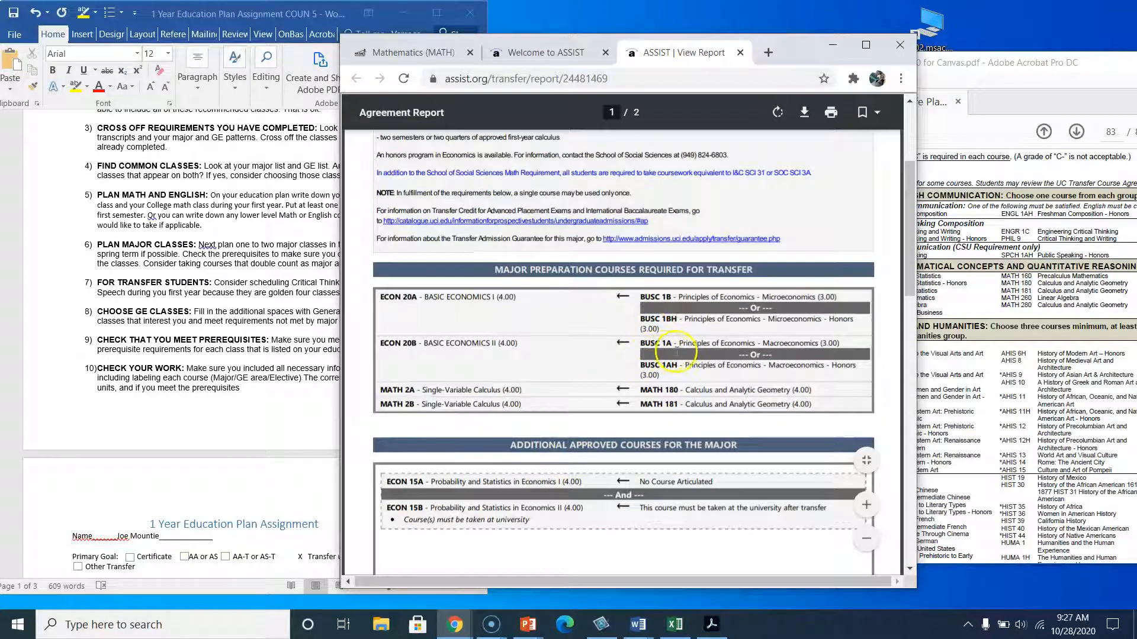
Add BUSC 1A with 3 units to the Spring 2021 table and label its course type Major/.
{"action": "scroll", "coordinate": [304, 455], "scroll_direction": "down", "scroll_amount": 15}
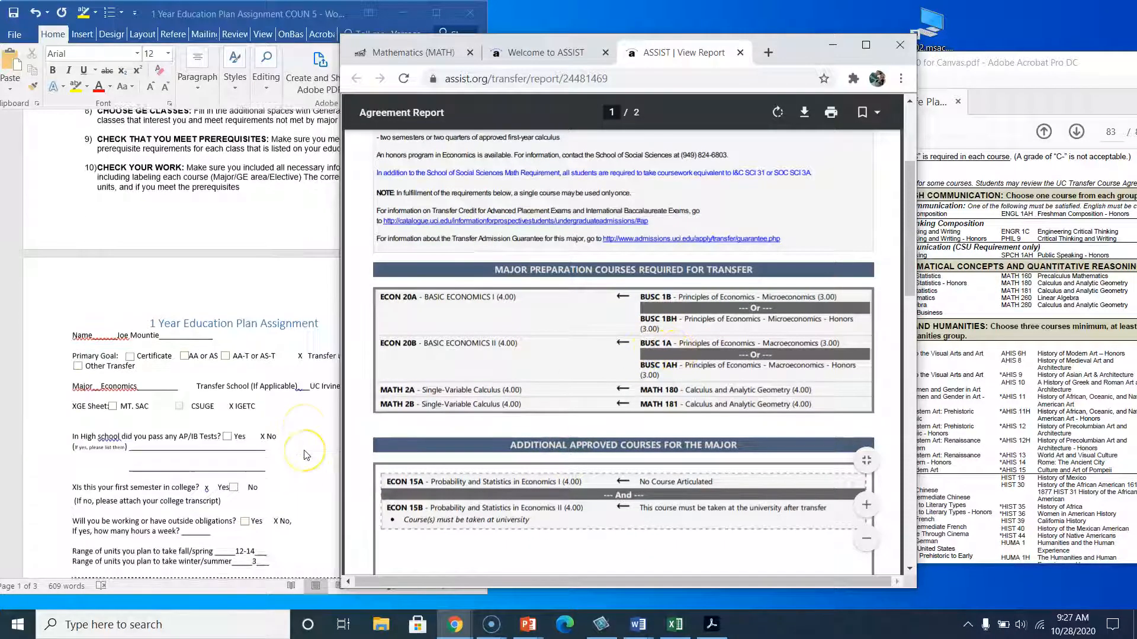
{"action": "scroll", "coordinate": [306, 455], "scroll_direction": "down", "scroll_amount": 3}
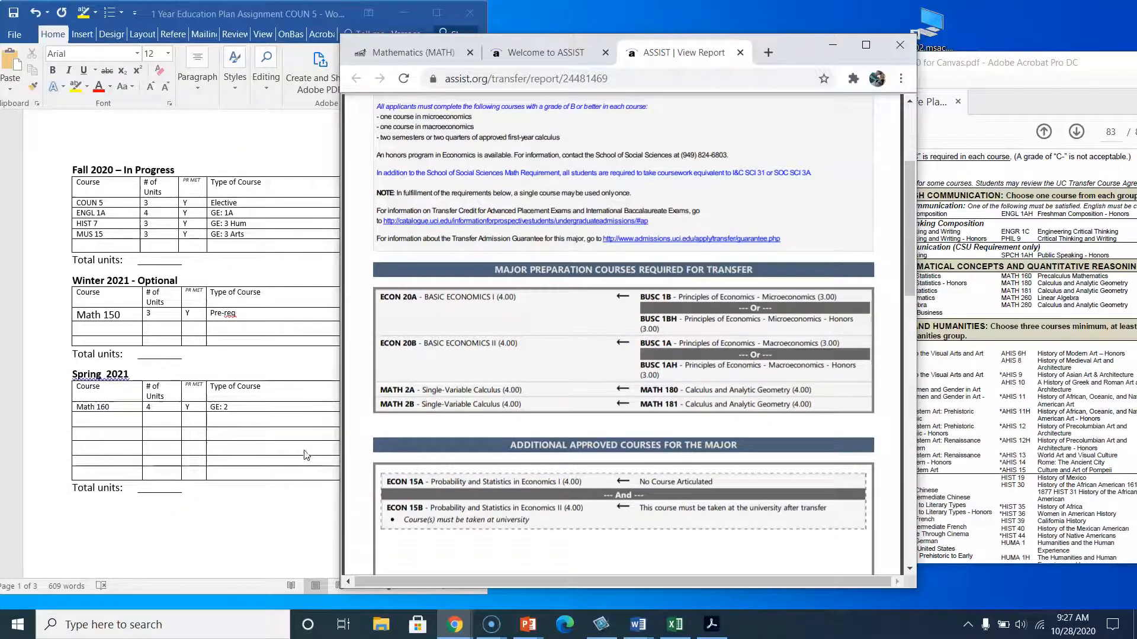
{"action": "left_click", "coordinate": [122, 392]}
{"action": "left_click", "coordinate": [99, 427]}
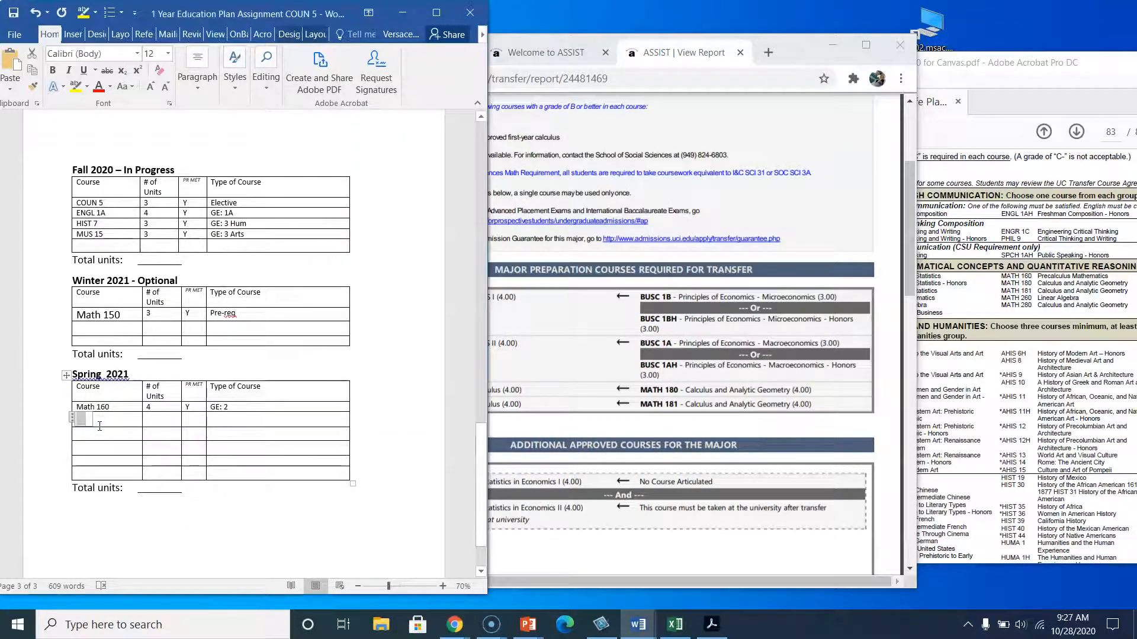
{"action": "type", "text": "BUSC 1A"}
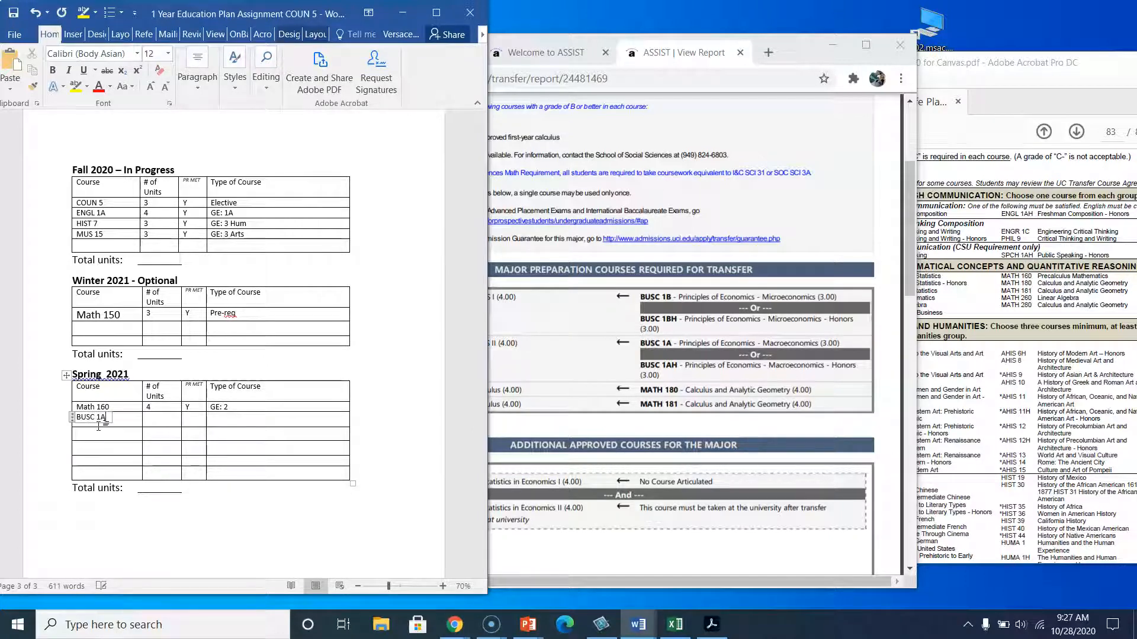
{"action": "left_click", "coordinate": [170, 420]}
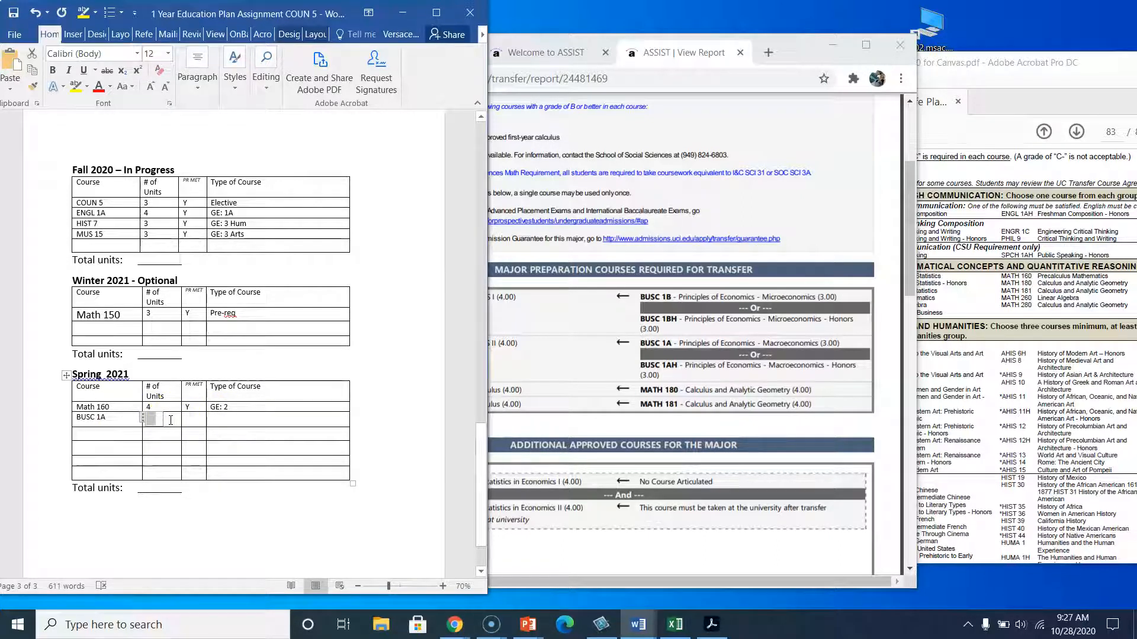
{"action": "type", "text": "3"}
{"action": "left_click", "coordinate": [215, 422]}
{"action": "type", "text": "Major/"}
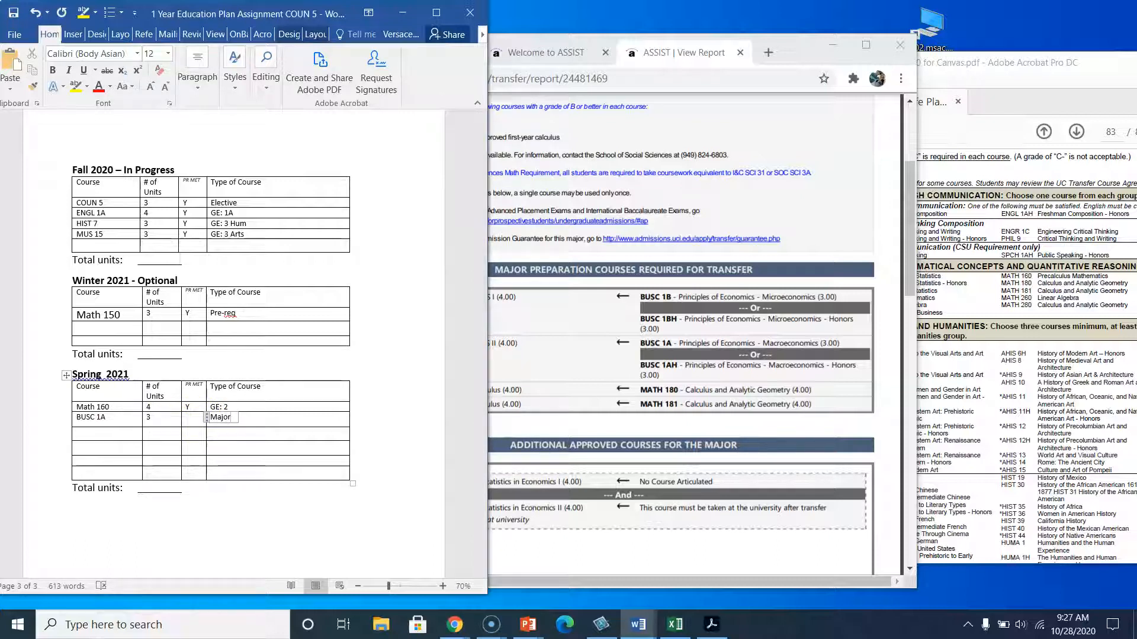
Locate and highlight BUSC 1A in the IGETC Area 4 social and behavioral sciences list.
{"action": "left_click", "coordinate": [977, 420]}
{"action": "scroll", "coordinate": [860, 490], "scroll_direction": "down", "scroll_amount": 1}
{"action": "scroll", "coordinate": [859, 490], "scroll_direction": "down", "scroll_amount": 5}
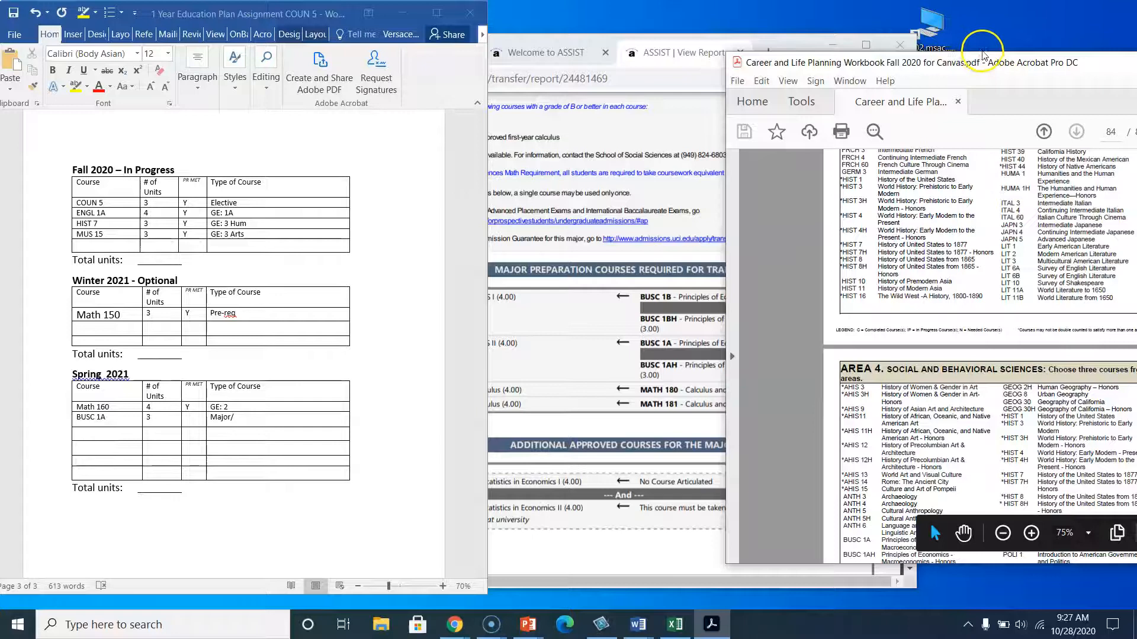
{"action": "left_click_drag", "start_coordinate": [988, 63], "coordinate": [772, 49]}
{"action": "scroll", "coordinate": [640, 453], "scroll_direction": "down", "scroll_amount": 2}
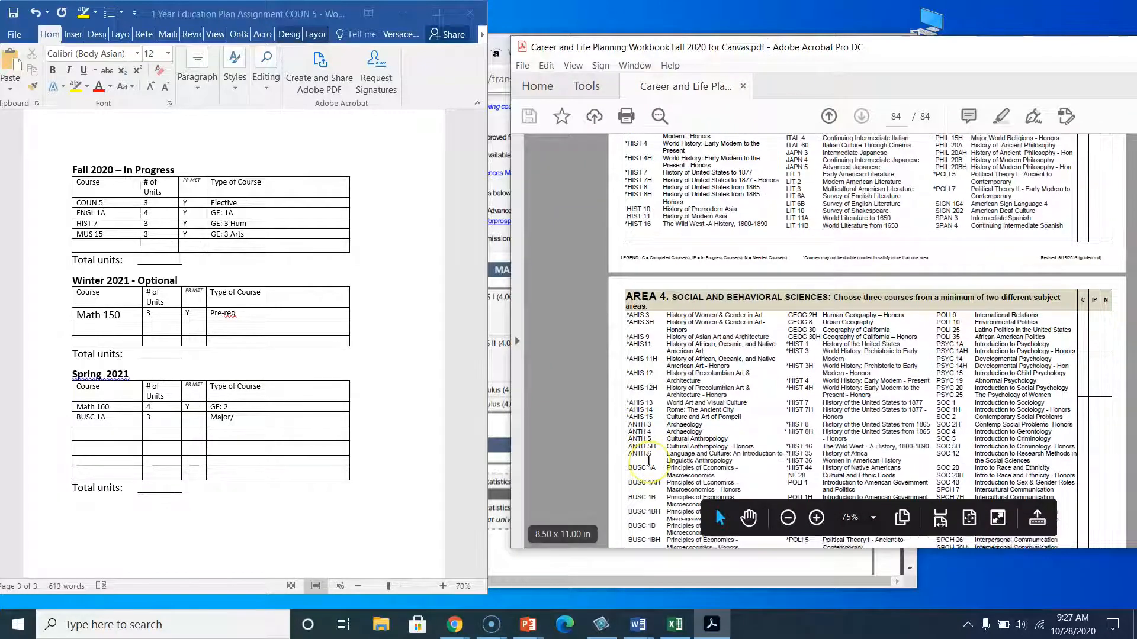
{"action": "left_click_drag", "start_coordinate": [629, 440], "coordinate": [716, 448]}
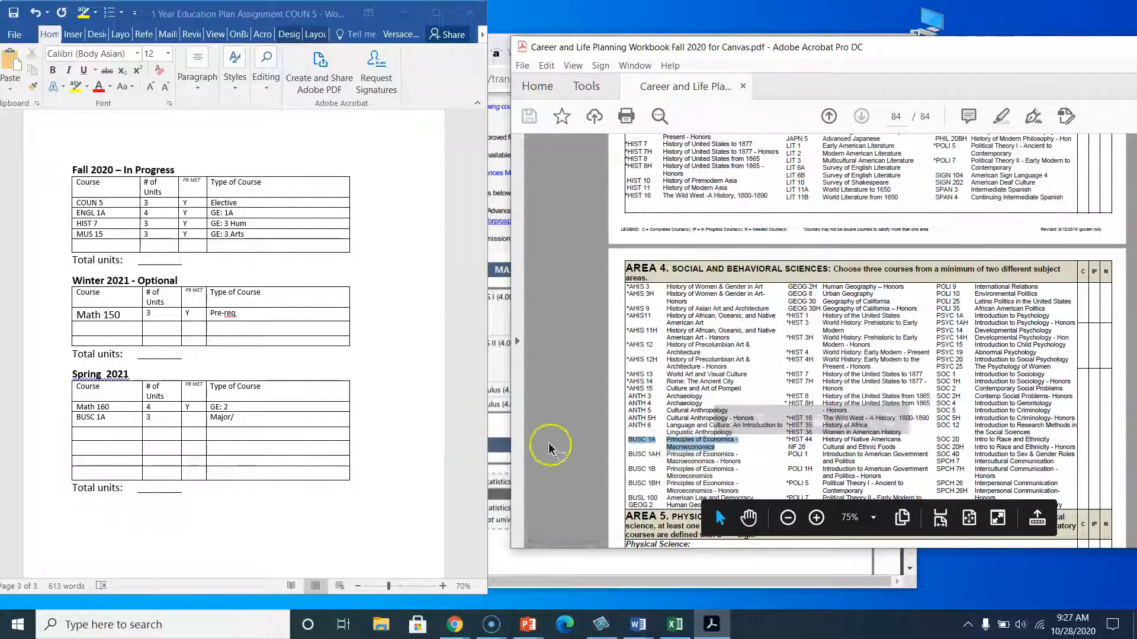
Complete BUSC 1A's course type in the Spring 2021 table as Major/ GE: 4.
{"action": "left_click", "coordinate": [242, 421]}
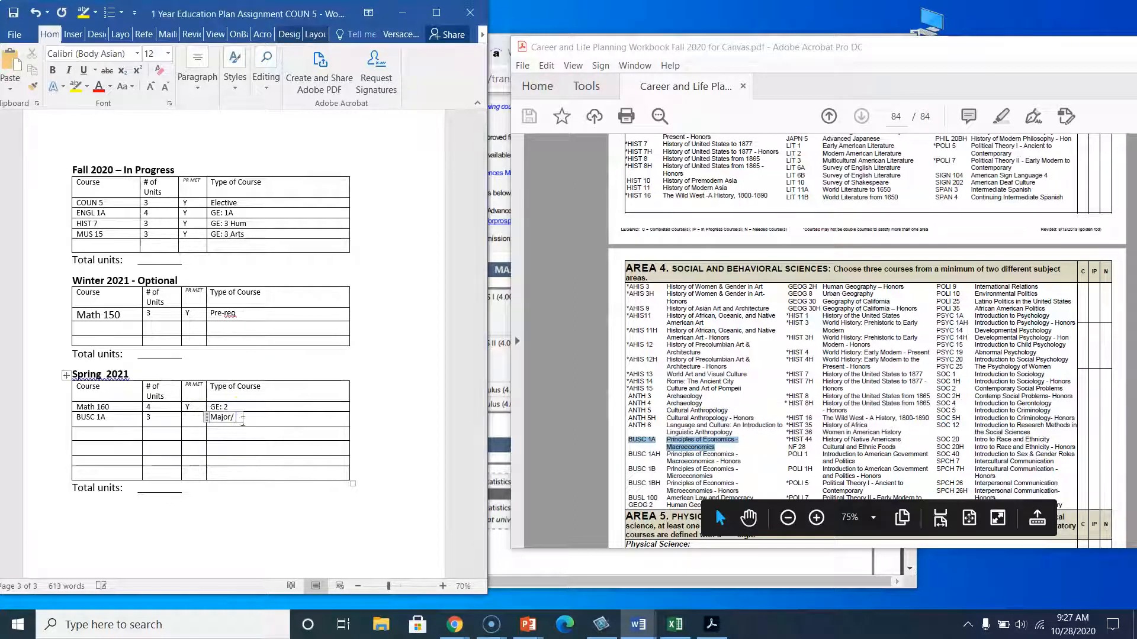
{"action": "type", "text": "GE: 4"}
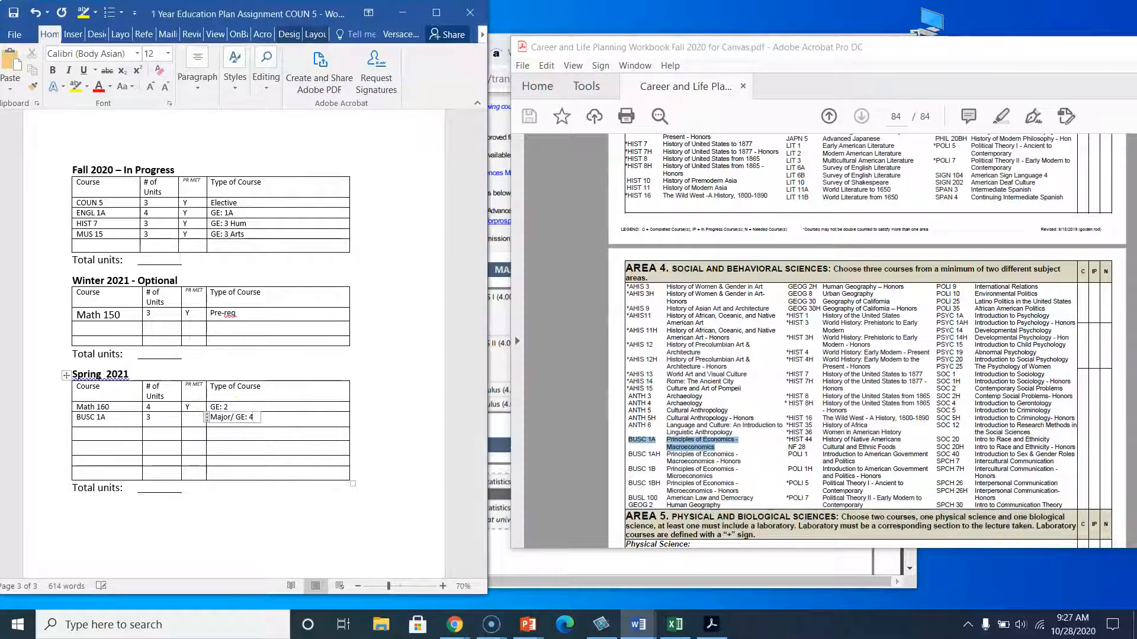
{"action": "left_click", "coordinate": [123, 431]}
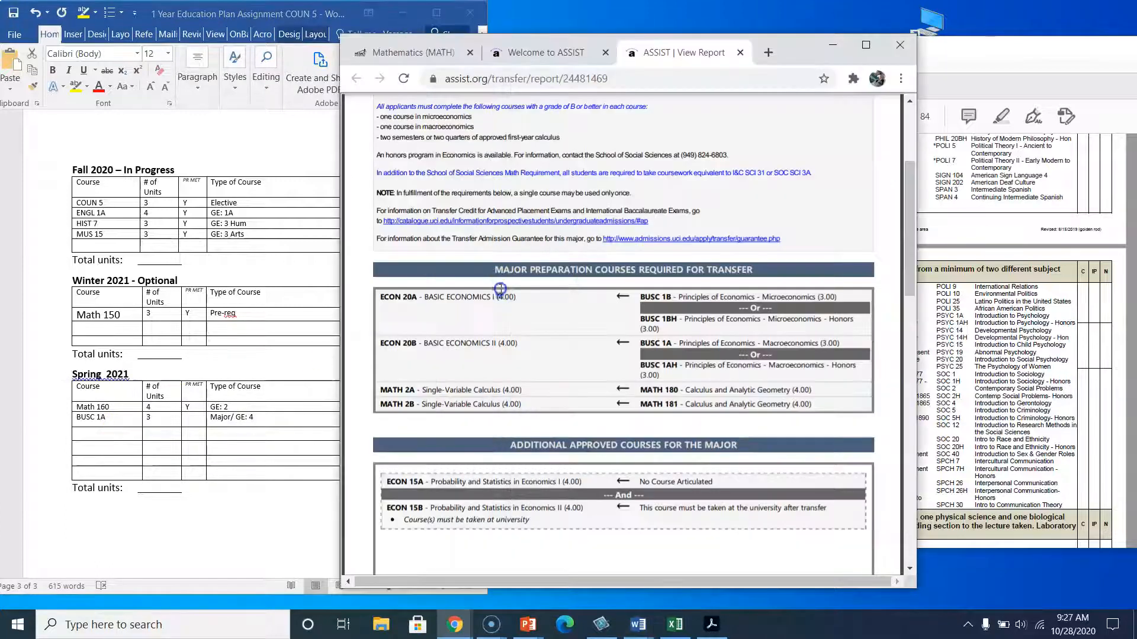
Review the ASSIST agreement's list of introductory social science courses for Economics.
{"action": "left_click", "coordinate": [500, 281]}
{"action": "scroll", "coordinate": [480, 416], "scroll_direction": "down", "scroll_amount": 2}
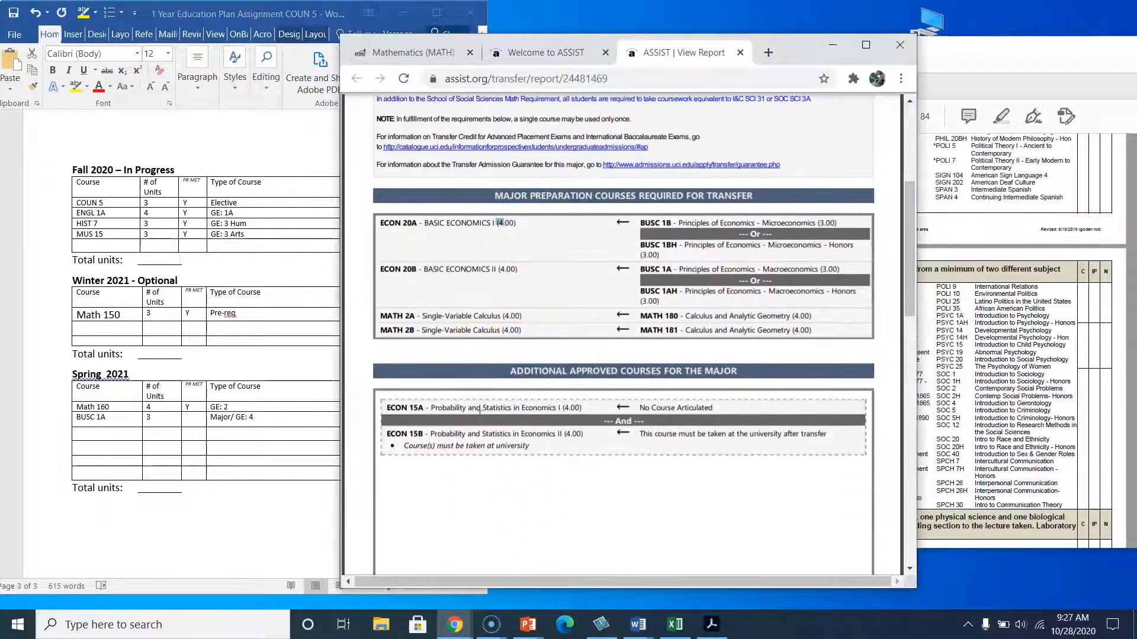
{"action": "scroll", "coordinate": [566, 365], "scroll_direction": "down", "scroll_amount": 8}
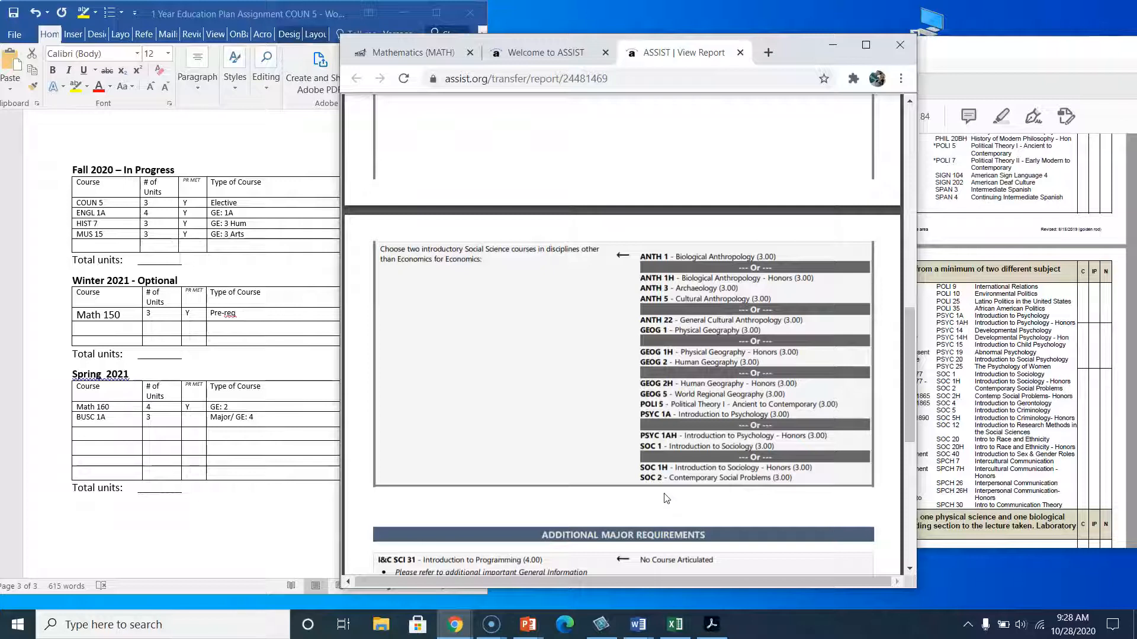
{"action": "scroll", "coordinate": [672, 402], "scroll_direction": "up", "scroll_amount": 6}
{"action": "scroll", "coordinate": [667, 453], "scroll_direction": "down", "scroll_amount": 7}
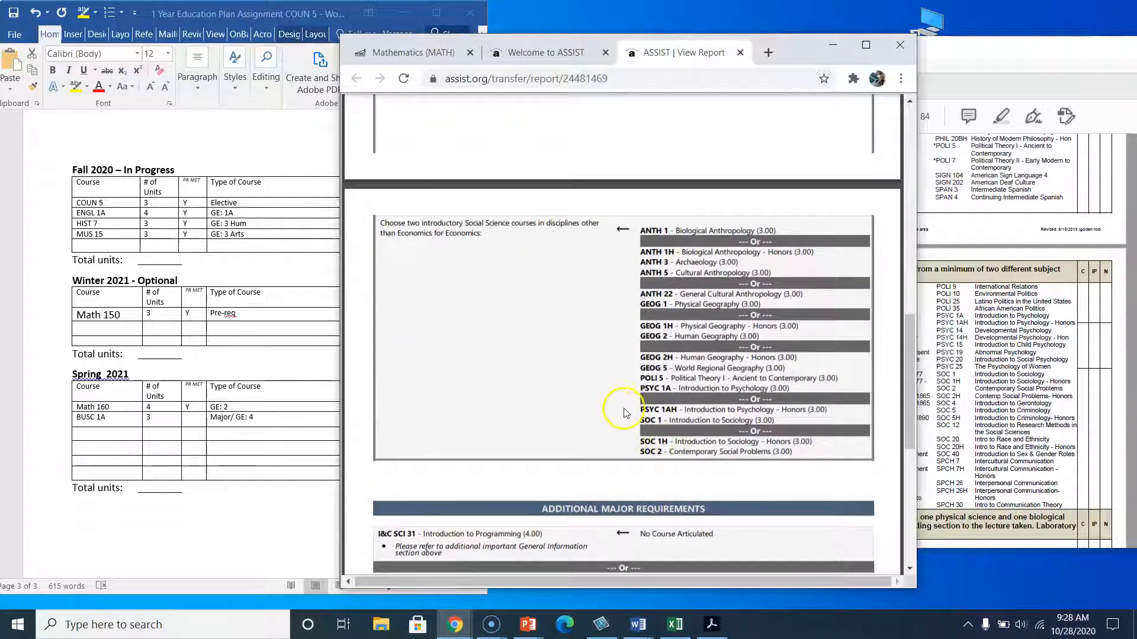
{"action": "left_click", "coordinate": [654, 417]}
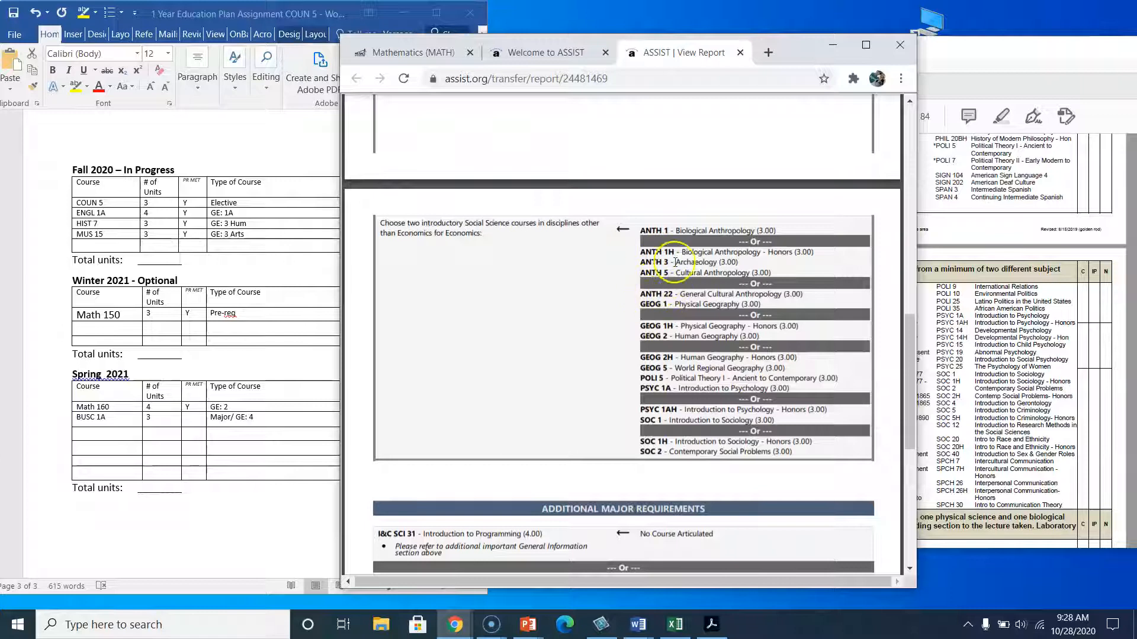
{"action": "scroll", "coordinate": [666, 360], "scroll_direction": "down", "scroll_amount": 1}
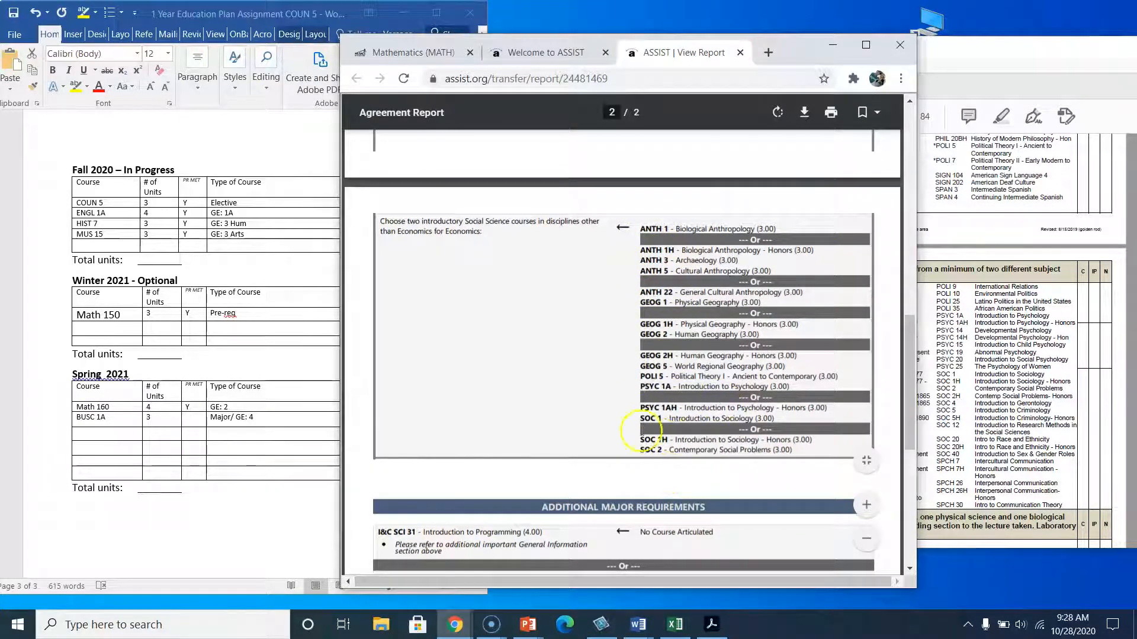
Add PSYC 1A with 3 units to the Spring 2021 table and label its course type Major/.
{"action": "left_click", "coordinate": [105, 437]}
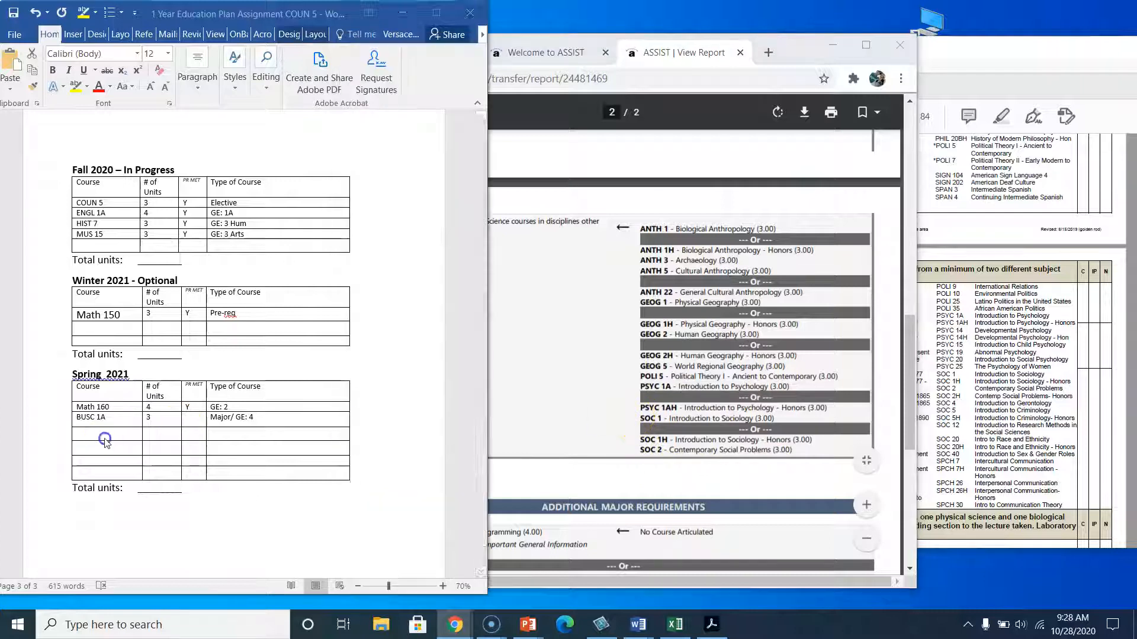
{"action": "type", "text": "PSYC 1A"}
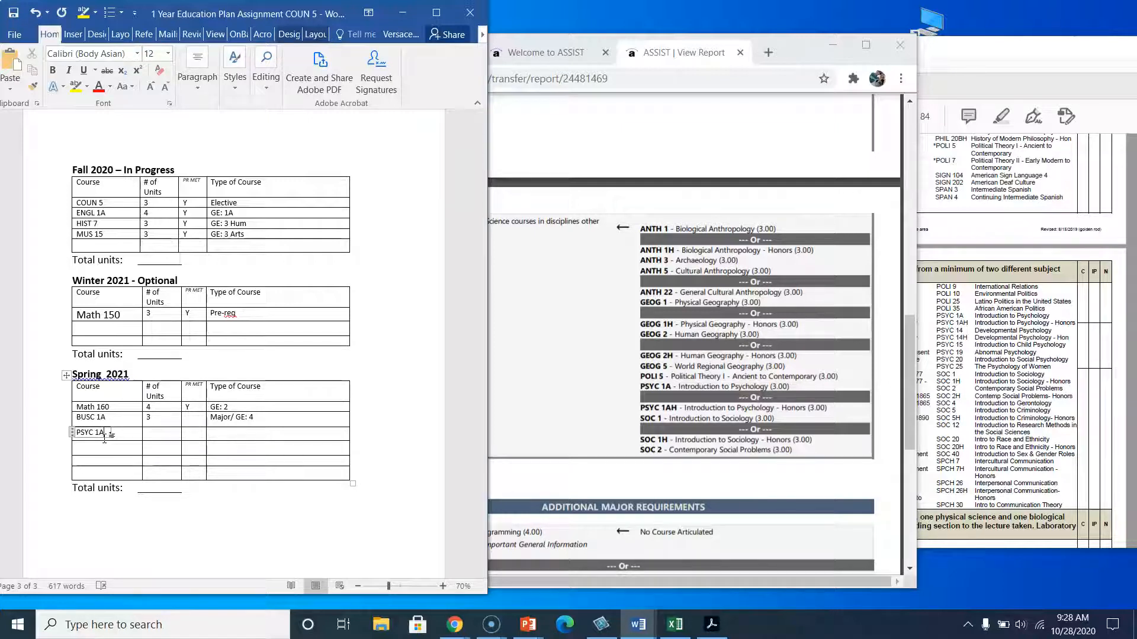
{"action": "left_click", "coordinate": [164, 434]}
{"action": "type", "text": "3"}
{"action": "left_click", "coordinate": [231, 434]}
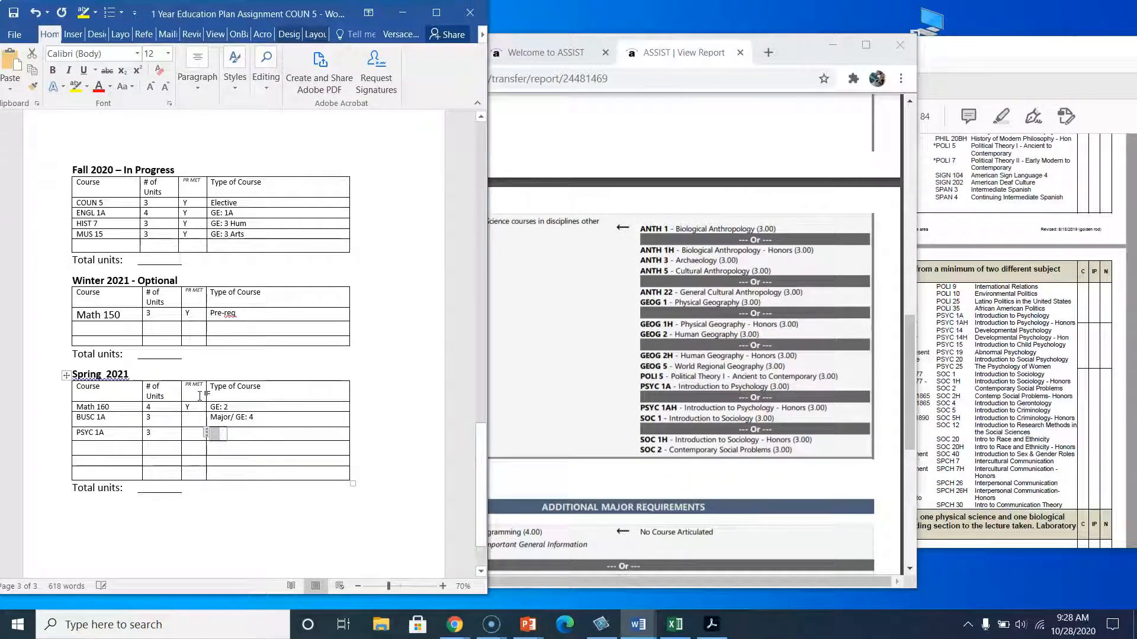
{"action": "type", "text": "Major/"}
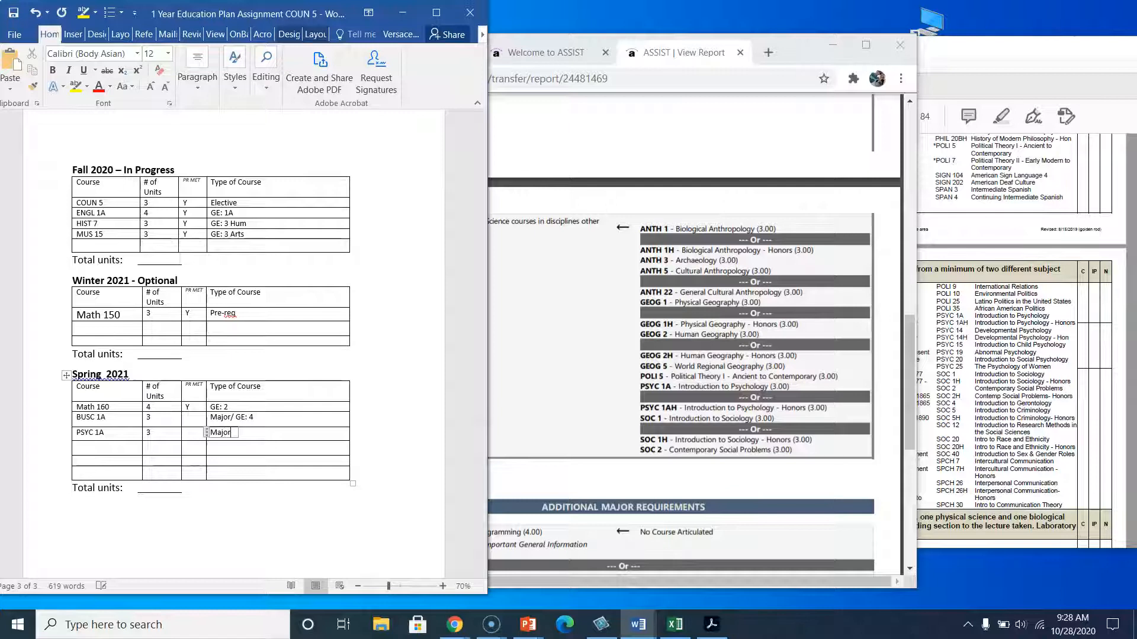
Highlight PSYC 1A in the IGETC Area 4 list and complete its course type as Major/ GE: 4.
{"action": "left_click", "coordinate": [1093, 314]}
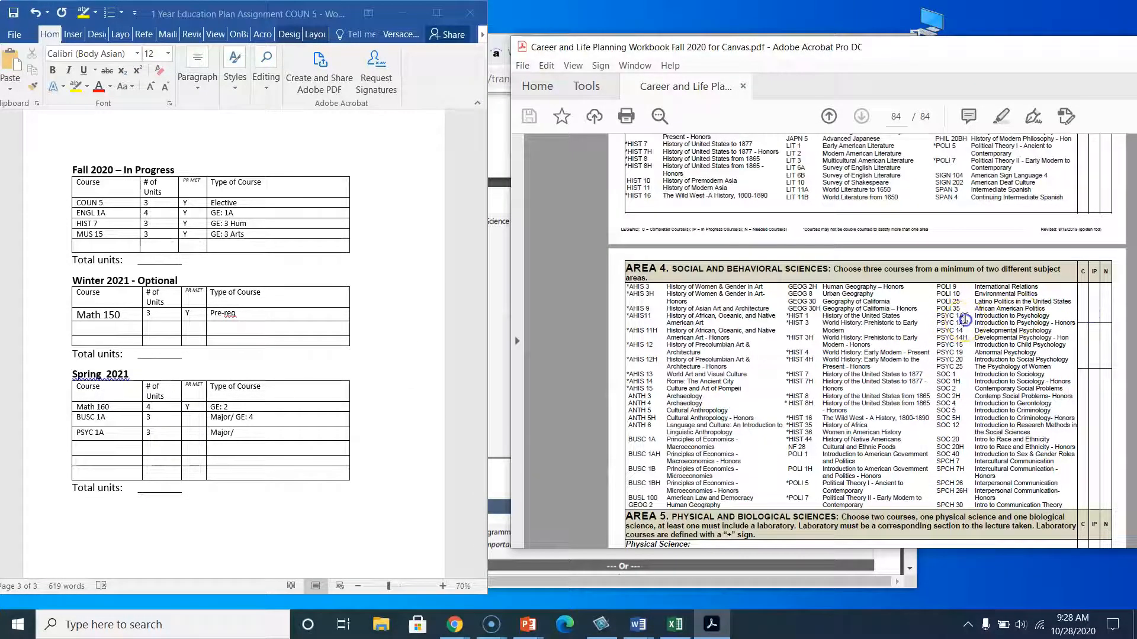
{"action": "left_click_drag", "start_coordinate": [941, 320], "coordinate": [935, 313]}
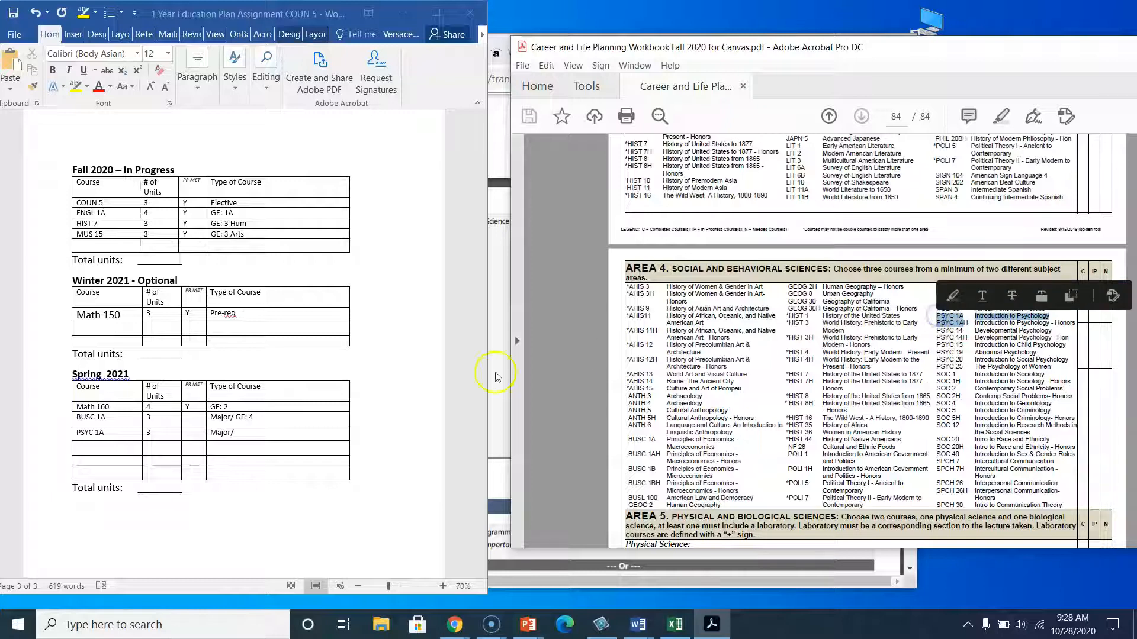
{"action": "left_click", "coordinate": [354, 433]}
{"action": "left_click", "coordinate": [314, 437]}
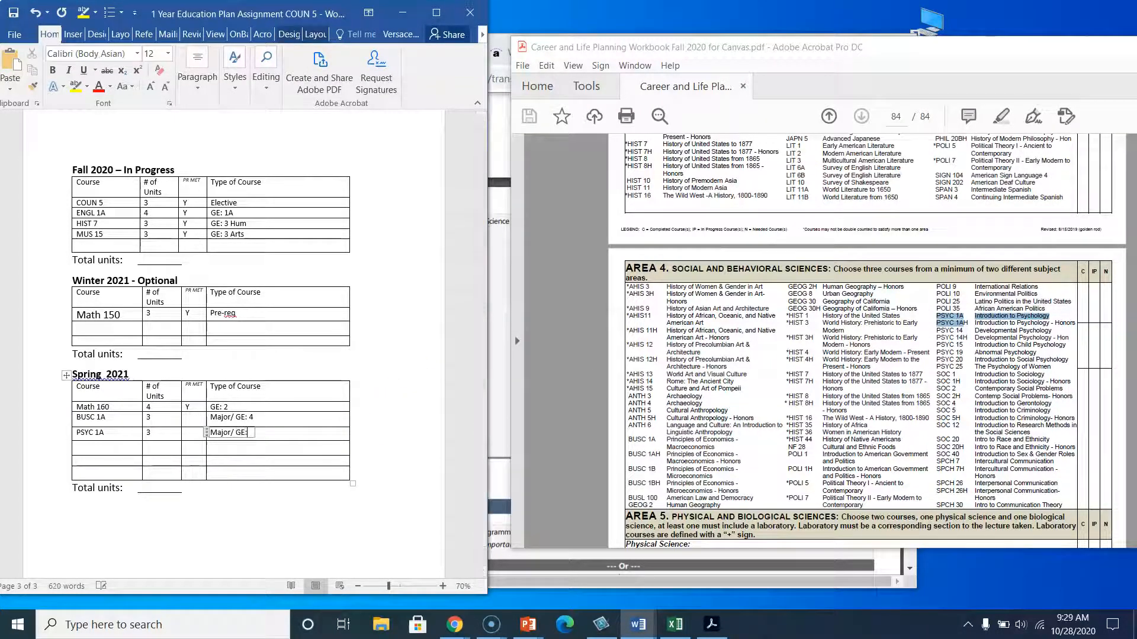
{"action": "left_click", "coordinate": [125, 448]}
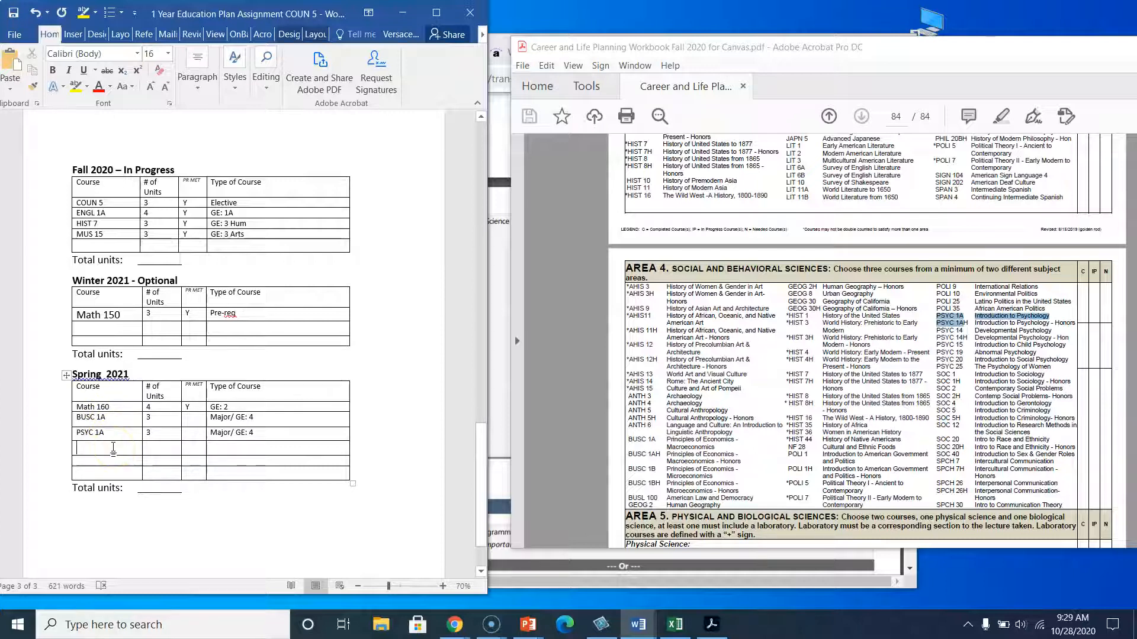
Review the plan's completion instructions and example table in the document.
{"action": "scroll", "coordinate": [172, 218], "scroll_direction": "up", "scroll_amount": 10}
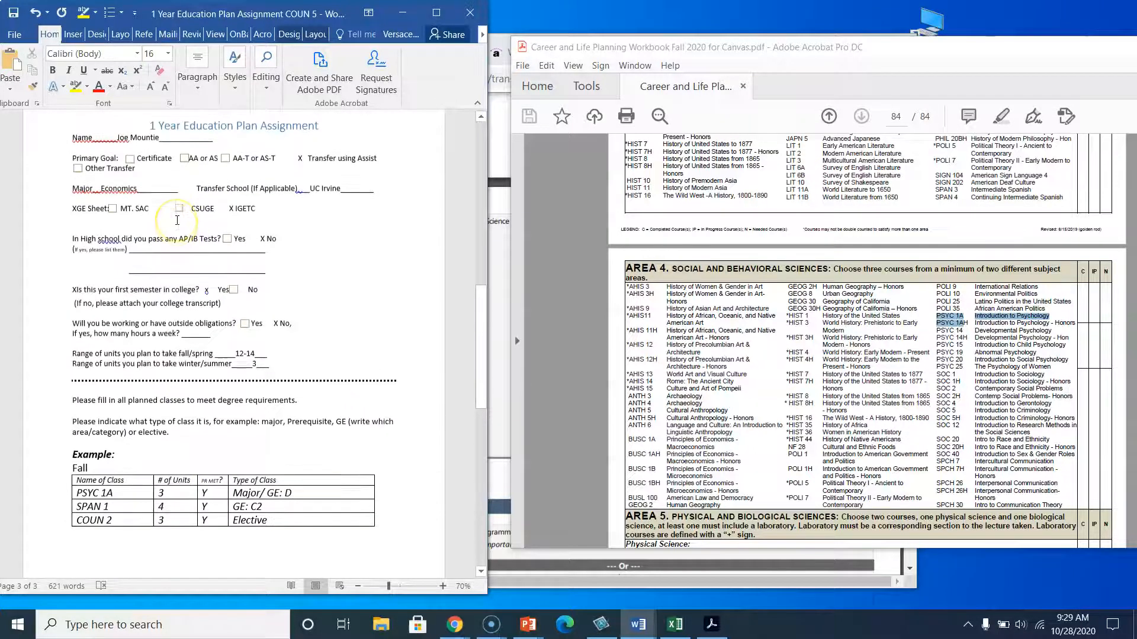
{"action": "scroll", "coordinate": [177, 220], "scroll_direction": "up", "scroll_amount": 10}
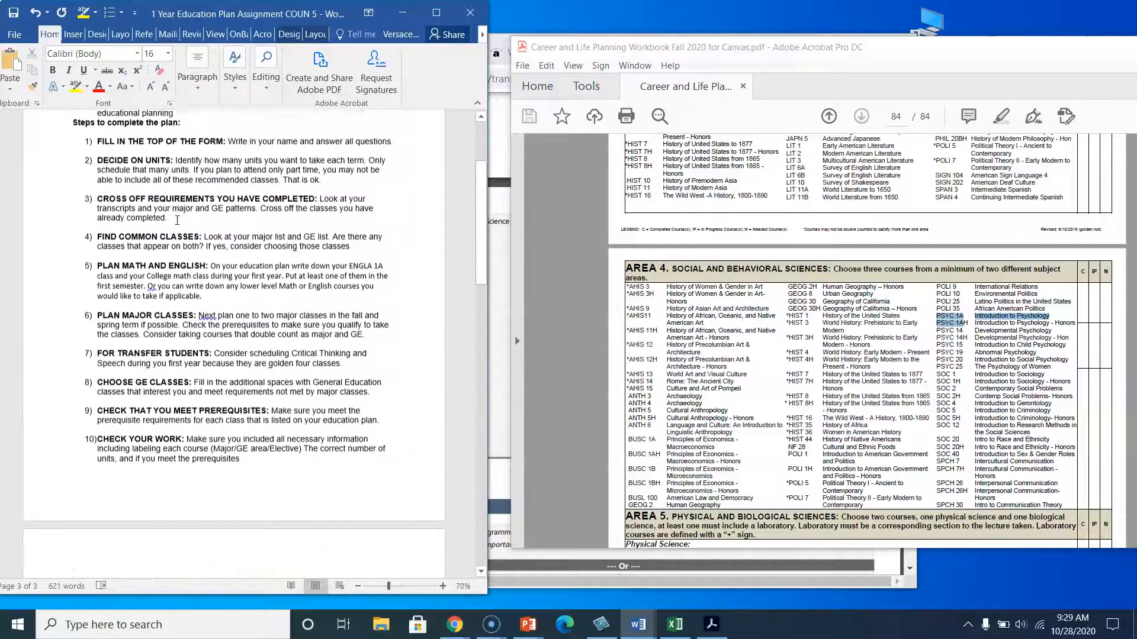
{"action": "scroll", "coordinate": [177, 221], "scroll_direction": "up", "scroll_amount": 1}
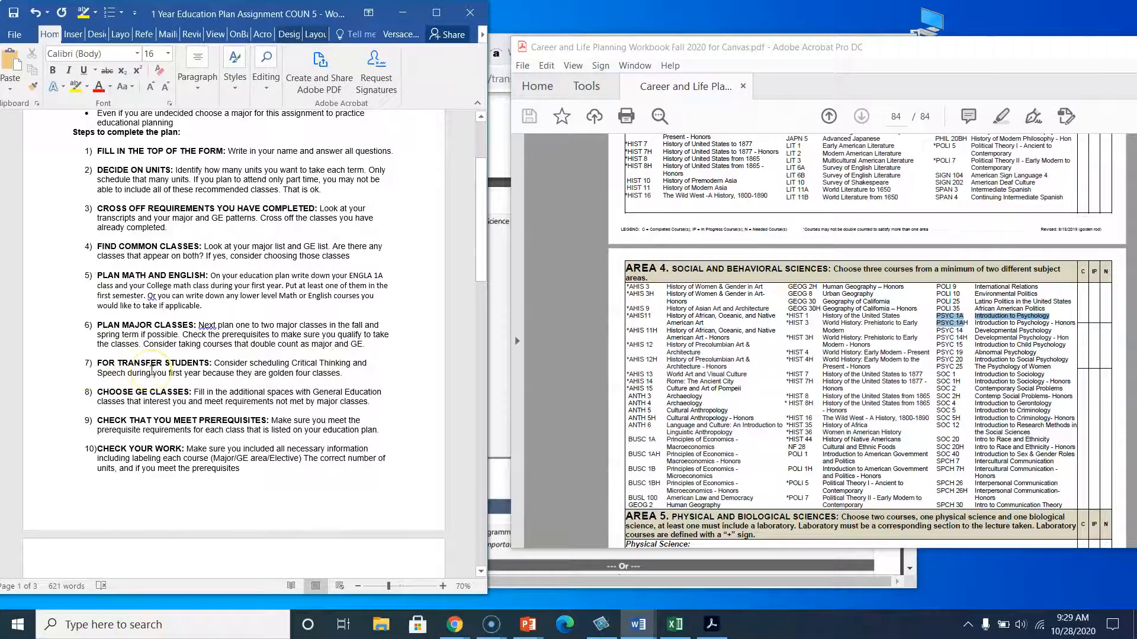
{"action": "scroll", "coordinate": [151, 371], "scroll_direction": "down", "scroll_amount": 1}
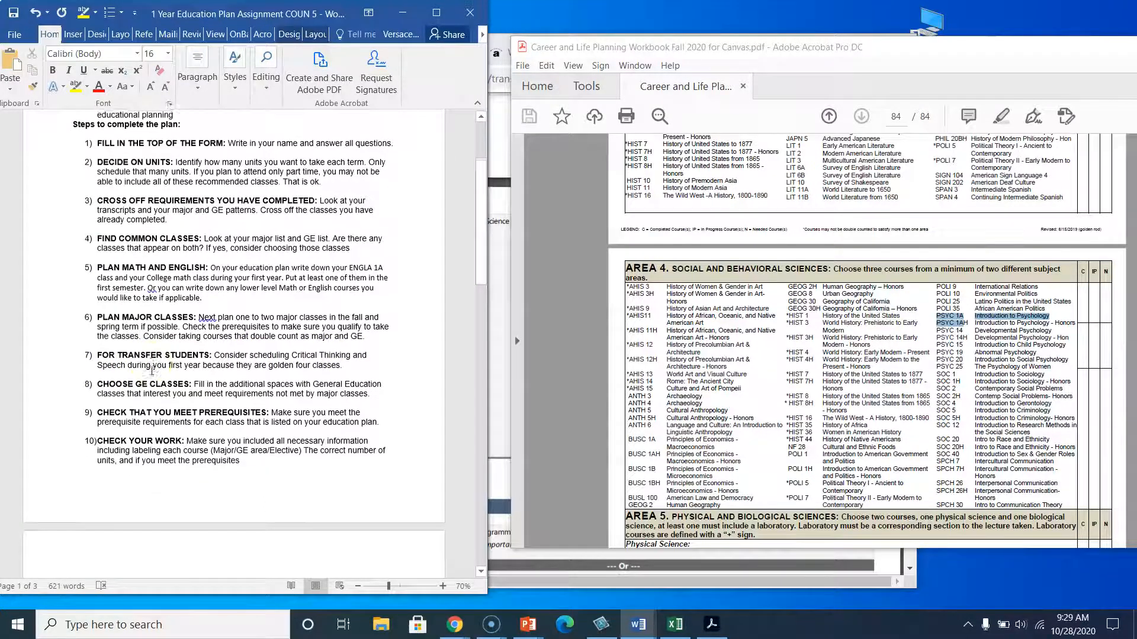
{"action": "scroll", "coordinate": [237, 402], "scroll_direction": "down", "scroll_amount": 4}
{"action": "scroll", "coordinate": [195, 492], "scroll_direction": "down", "scroll_amount": 6}
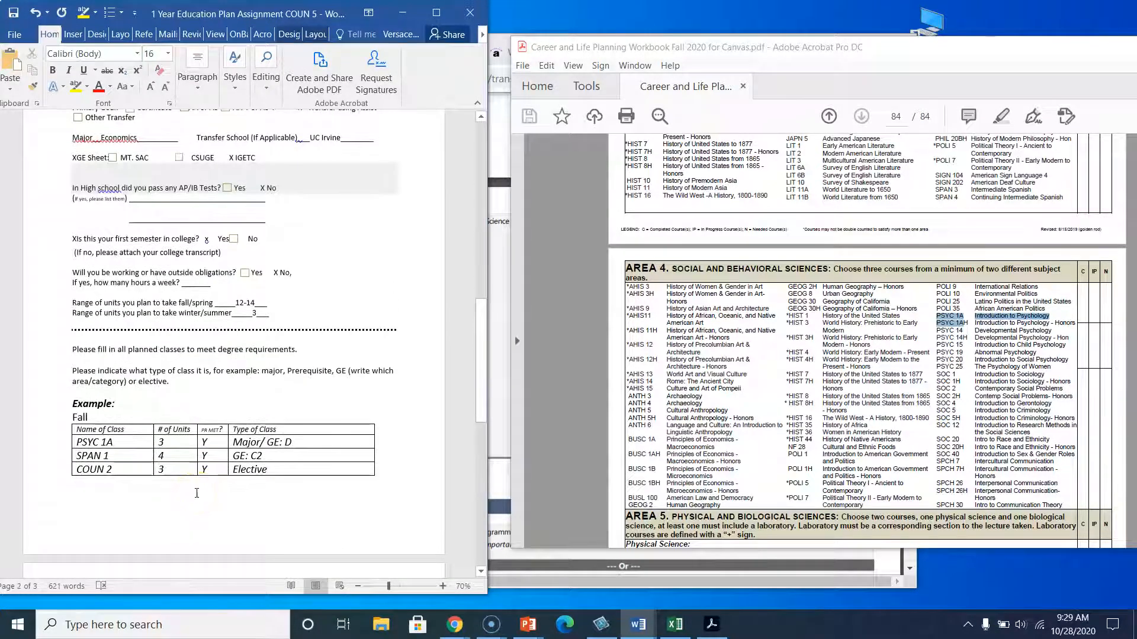
{"action": "scroll", "coordinate": [228, 403], "scroll_direction": "down", "scroll_amount": 8}
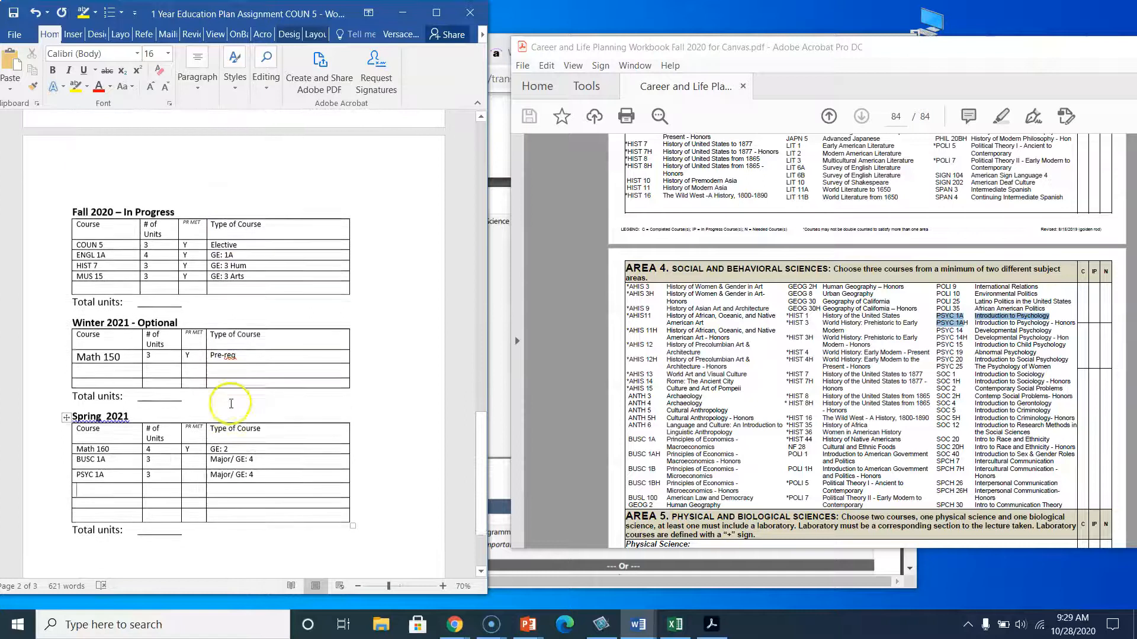
{"action": "scroll", "coordinate": [231, 404], "scroll_direction": "down", "scroll_amount": 1}
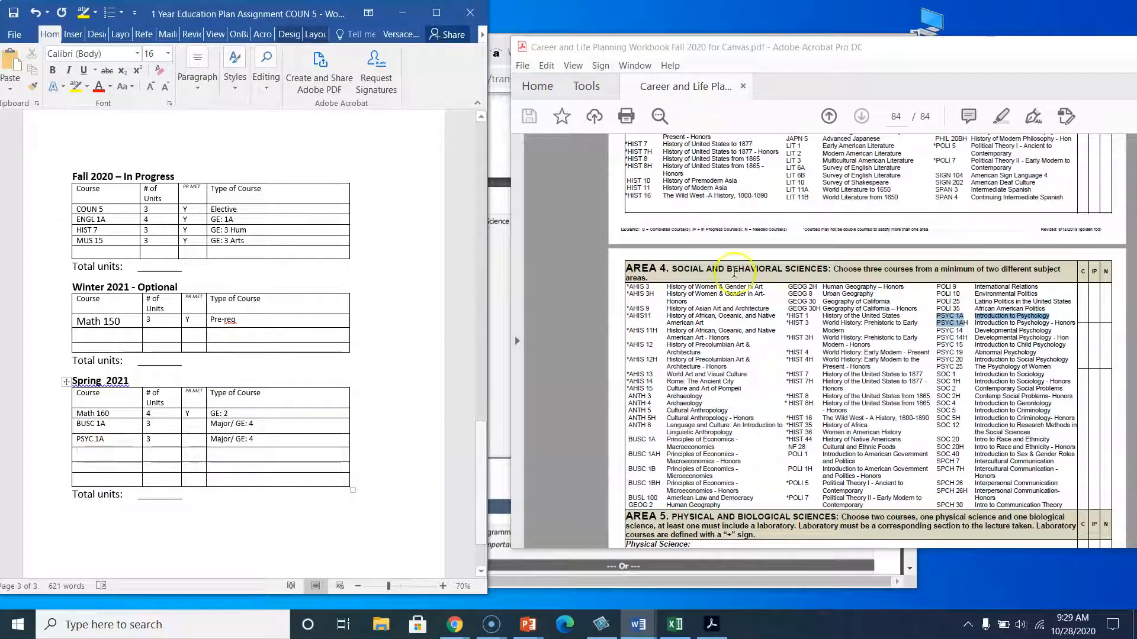
{"action": "scroll", "coordinate": [740, 338], "scroll_direction": "up", "scroll_amount": 5}
{"action": "scroll", "coordinate": [756, 234], "scroll_direction": "up", "scroll_amount": 3}
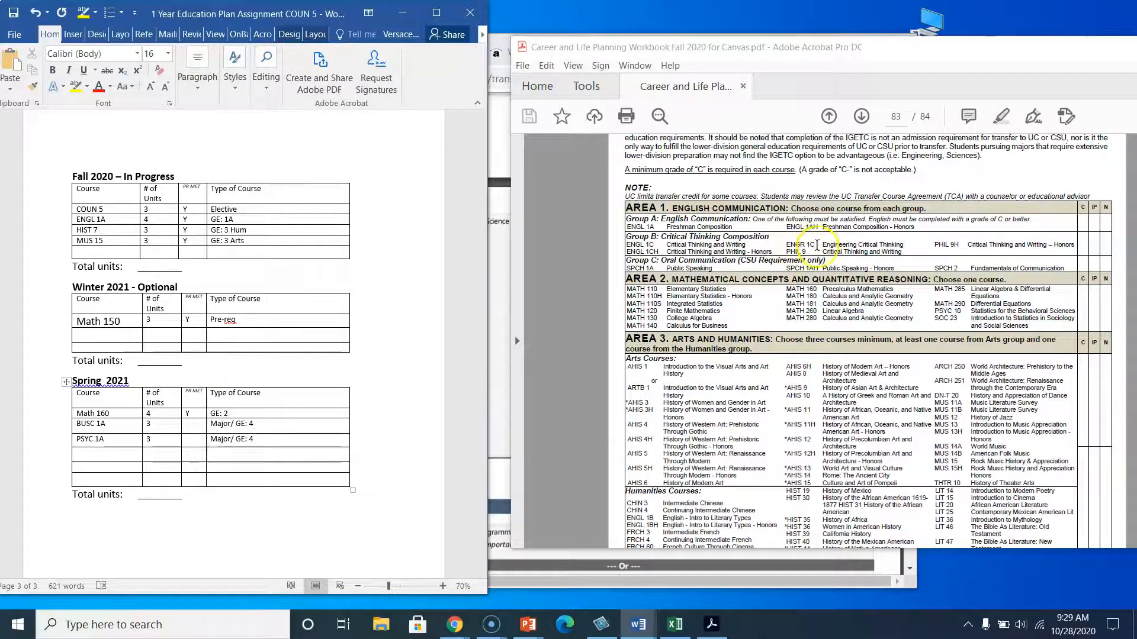
Add ENGL 1C with 4 units and course type GE: 1 B to the Spring 2021 table.
{"action": "left_click", "coordinate": [99, 450]}
{"action": "type", "text": "ENGL 1C"}
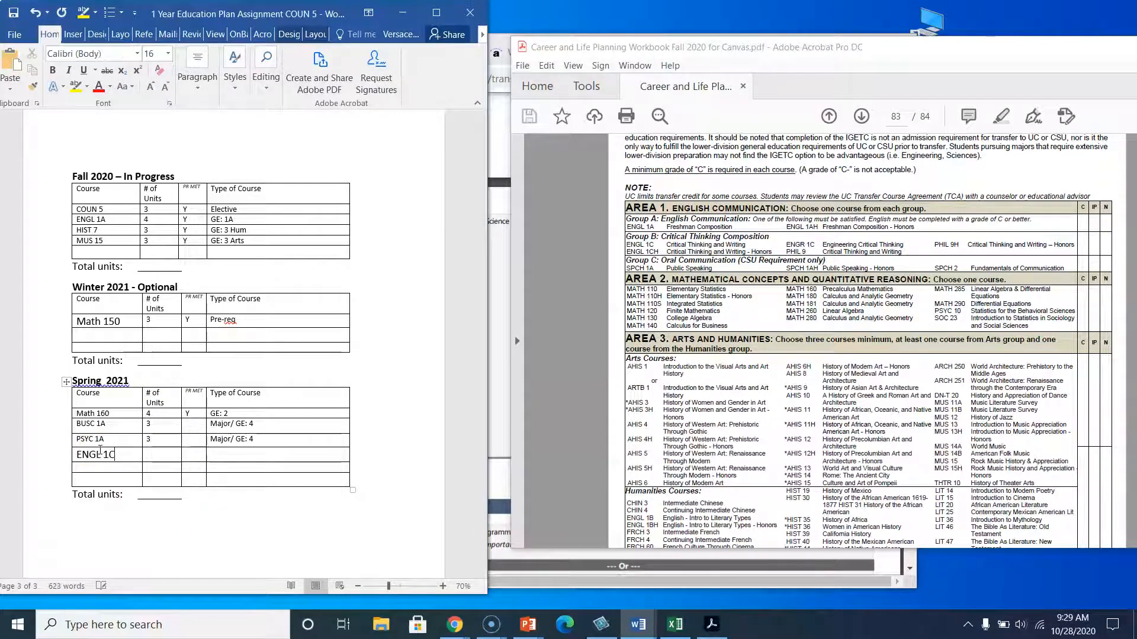
{"action": "type", "text": "4"}
{"action": "left_click", "coordinate": [217, 455]}
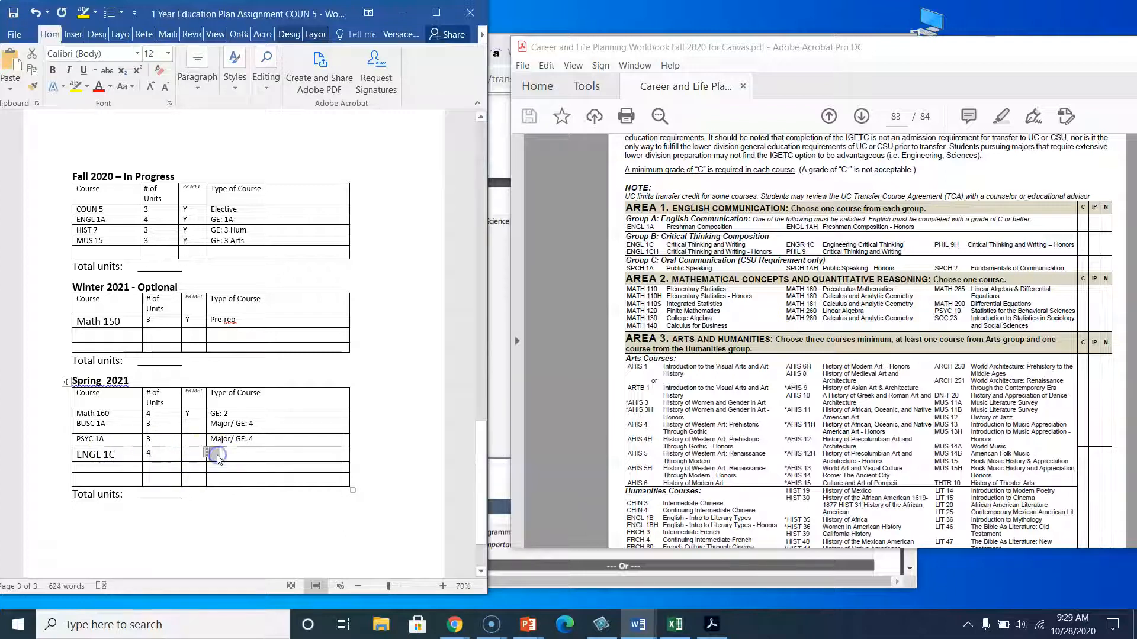
{"action": "type", "text": "GE: 1 B"}
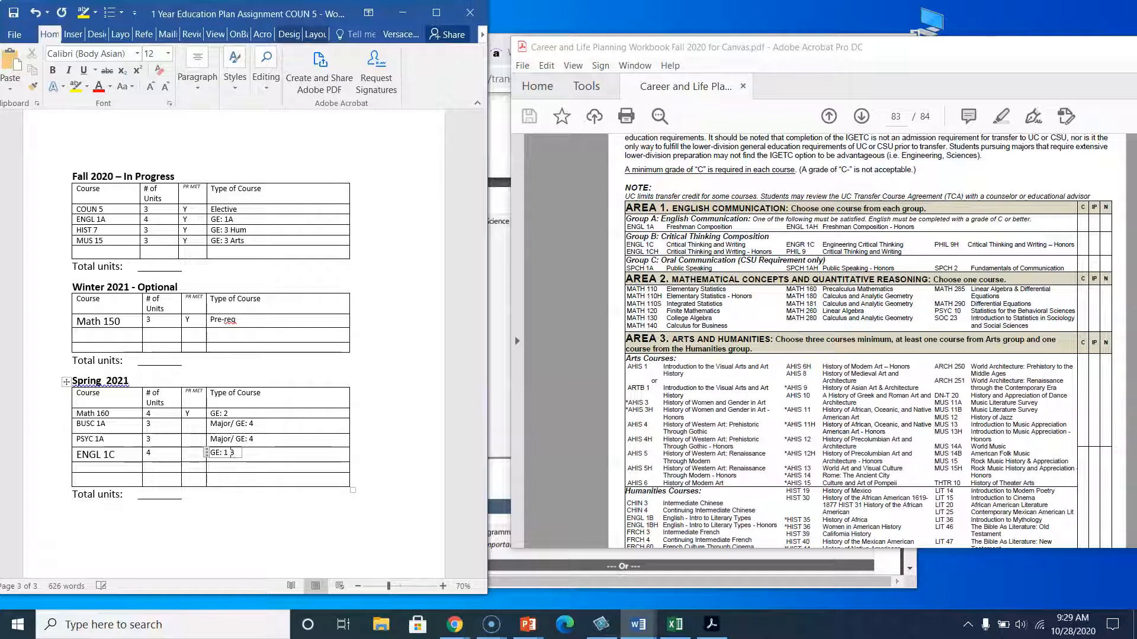
{"action": "left_click", "coordinate": [261, 480]}
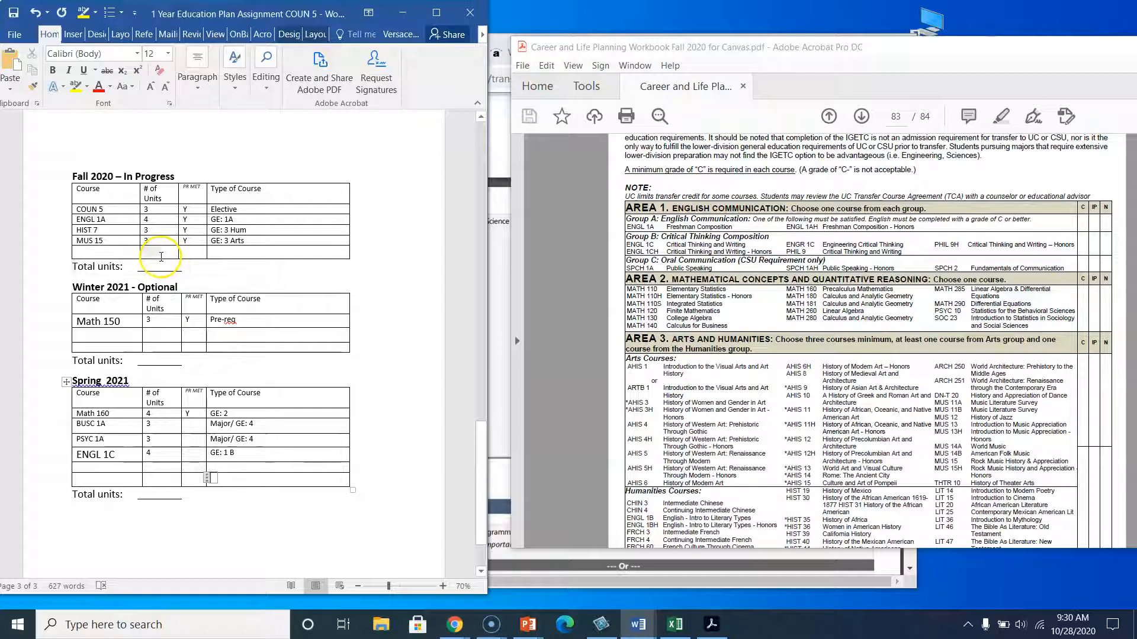
Fill in total units of 13 for Fall 2020, 3 for Winter 2021 and 14 for Spring 2021.
{"action": "left_click", "coordinate": [160, 263]}
{"action": "type", "text": "12"}
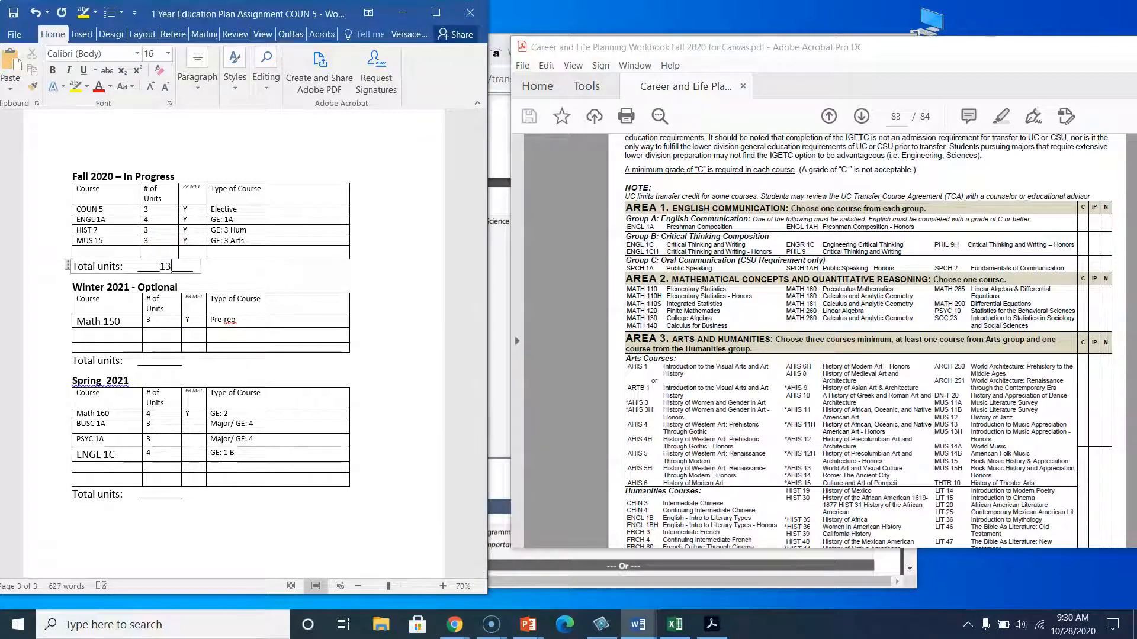
{"action": "left_click", "coordinate": [165, 359]}
{"action": "type", "text": "3"}
{"action": "left_click", "coordinate": [127, 493]}
{"action": "left_click", "coordinate": [160, 490]}
{"action": "left_click", "coordinate": [160, 490]}
{"action": "type", "text": "13"}
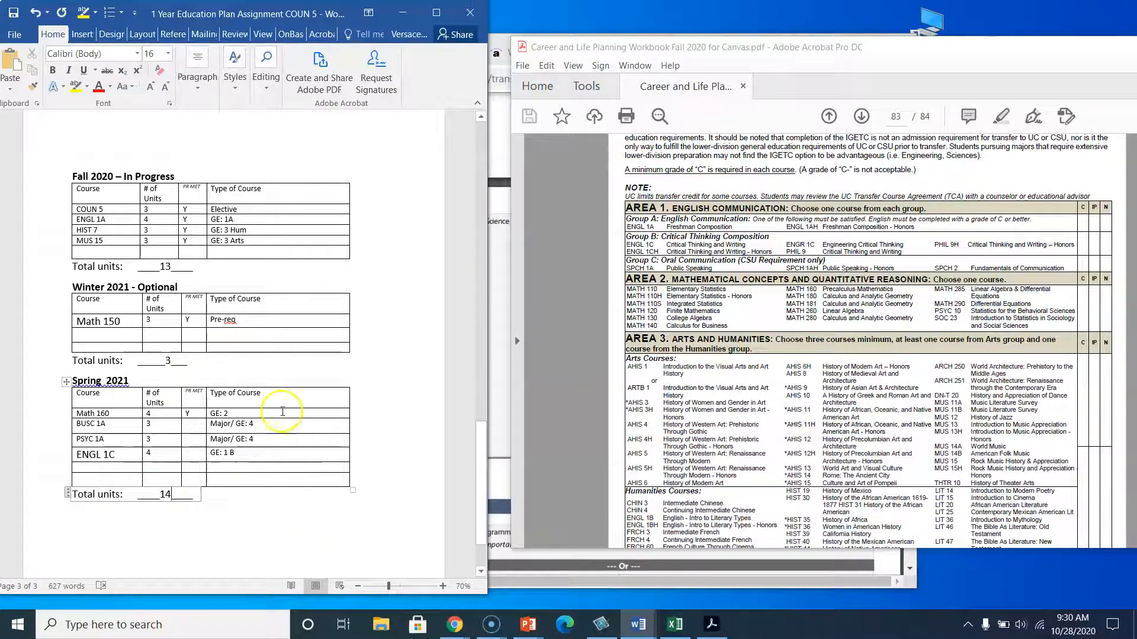
Review the example table and the plan's step-by-step instructions again.
{"action": "scroll", "coordinate": [272, 352], "scroll_direction": "up", "scroll_amount": 6}
{"action": "scroll", "coordinate": [272, 352], "scroll_direction": "up", "scroll_amount": 2}
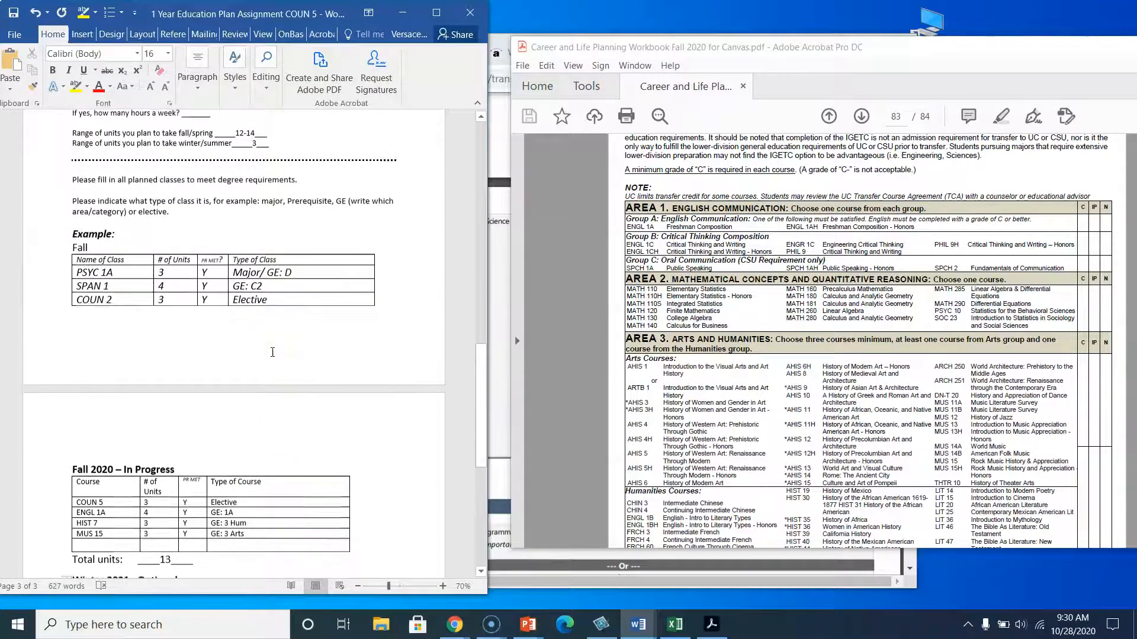
{"action": "left_click", "coordinate": [233, 122]}
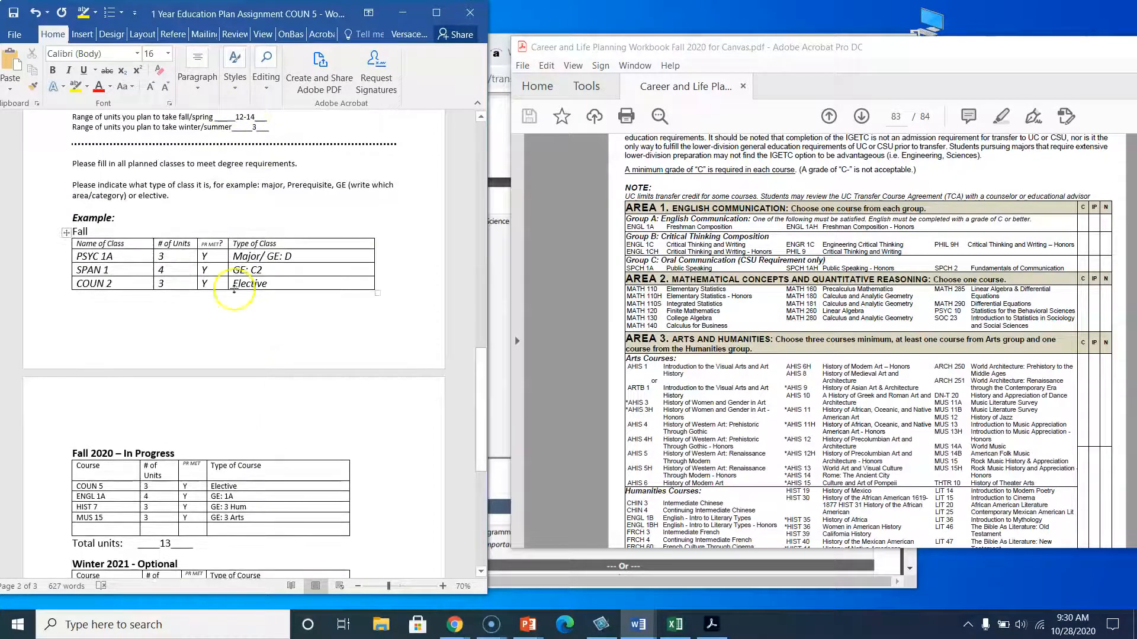
{"action": "scroll", "coordinate": [243, 373], "scroll_direction": "down", "scroll_amount": 6}
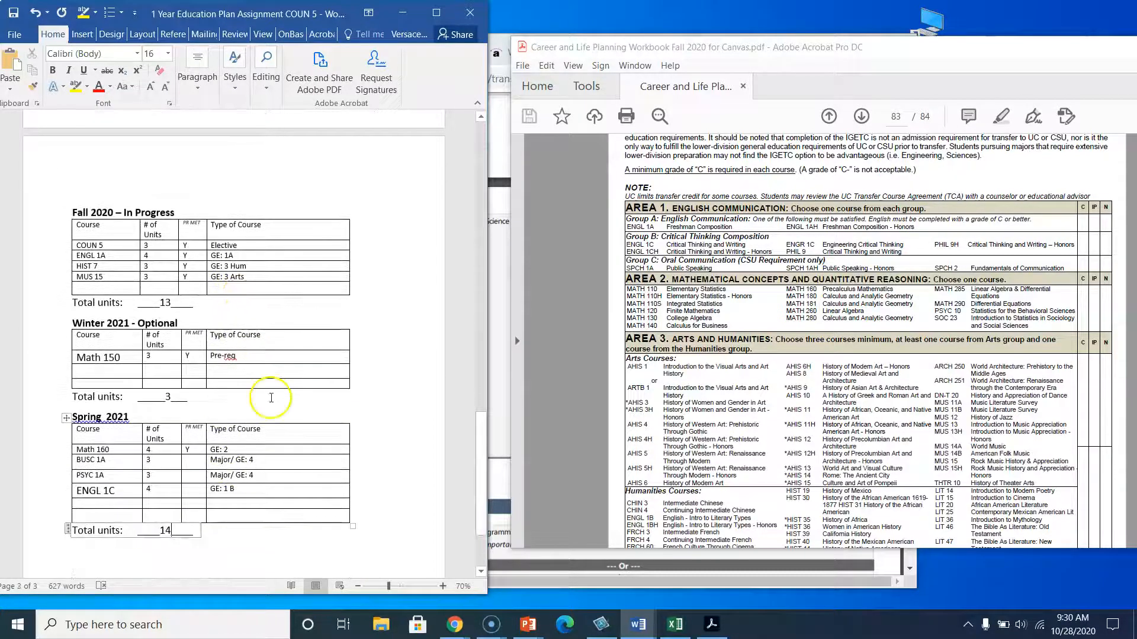
{"action": "scroll", "coordinate": [271, 398], "scroll_direction": "up", "scroll_amount": 20}
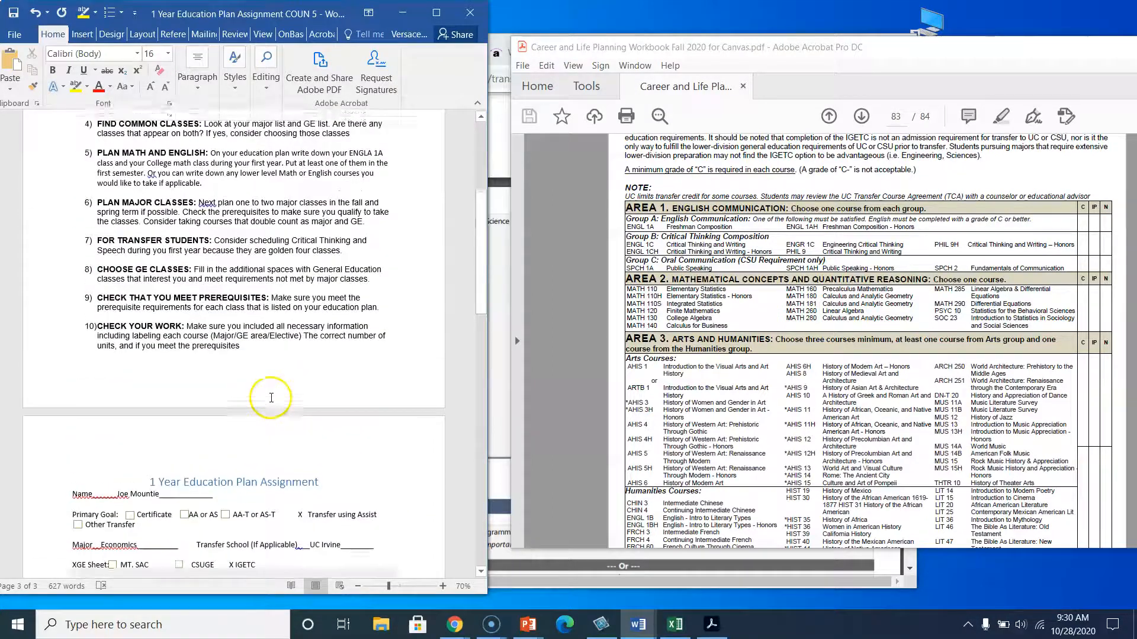
{"action": "scroll", "coordinate": [267, 395], "scroll_direction": "up", "scroll_amount": 1}
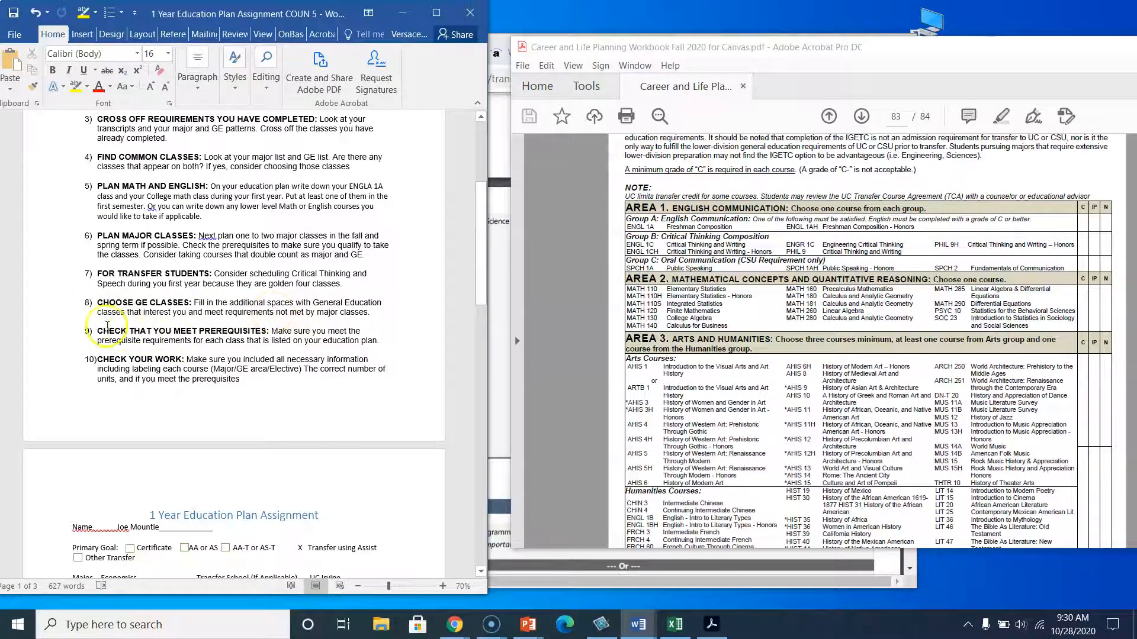
Open the Mt. SAC catalog's Business: Economics (BUSC) course listing from the A-Z index.
{"action": "left_click", "coordinate": [499, 274]}
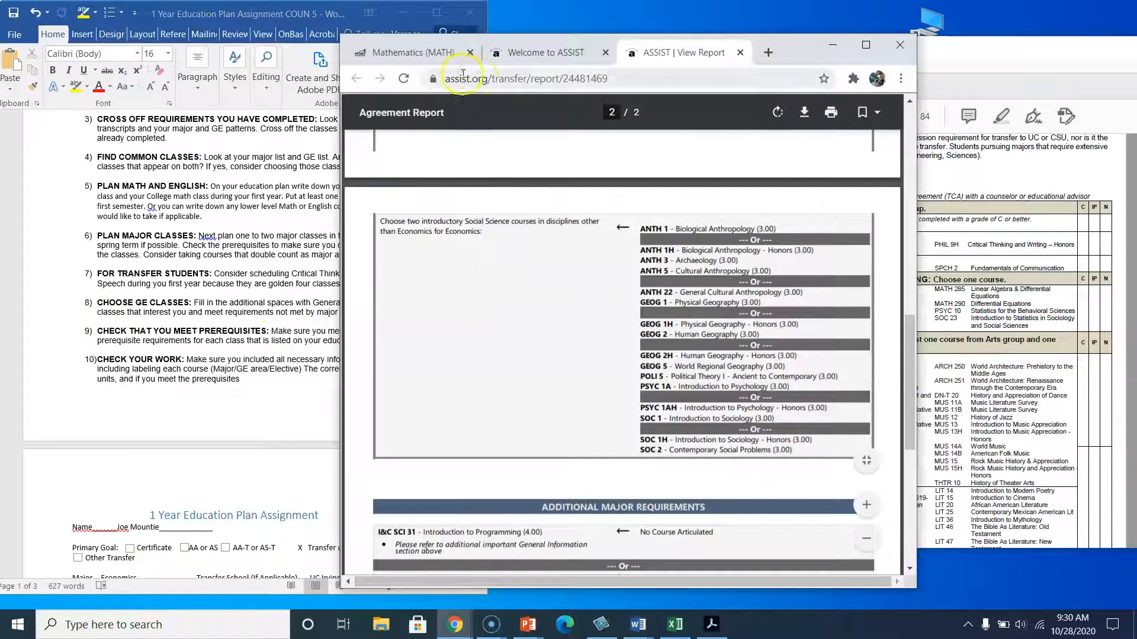
{"action": "key", "text": "ctrl+Tab"}
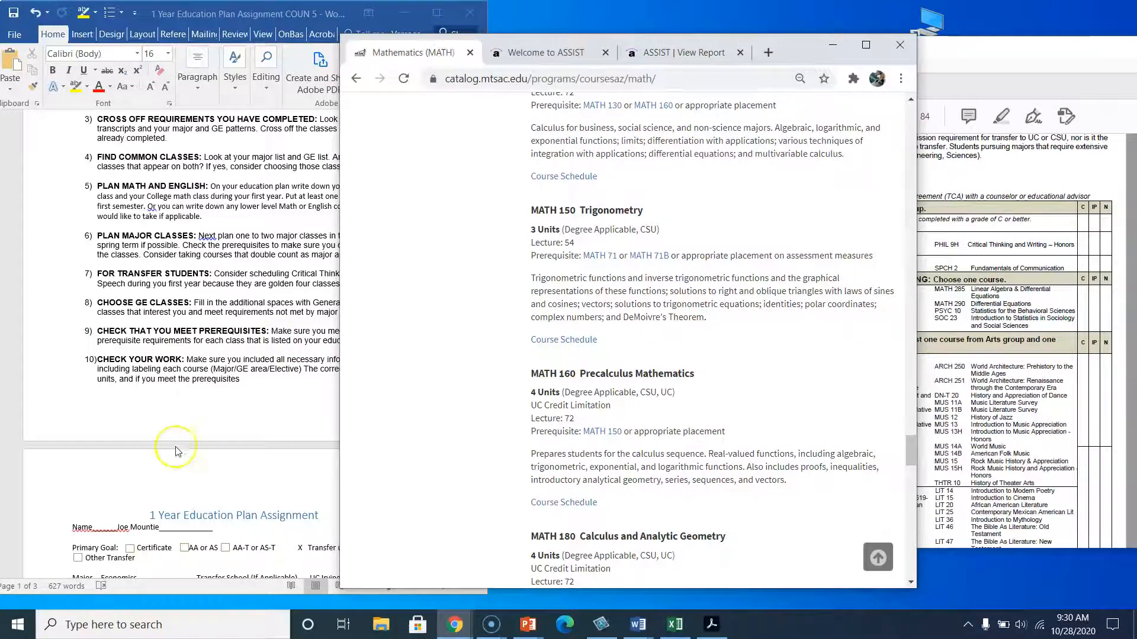
{"action": "scroll", "coordinate": [175, 452], "scroll_direction": "down", "scroll_amount": 15}
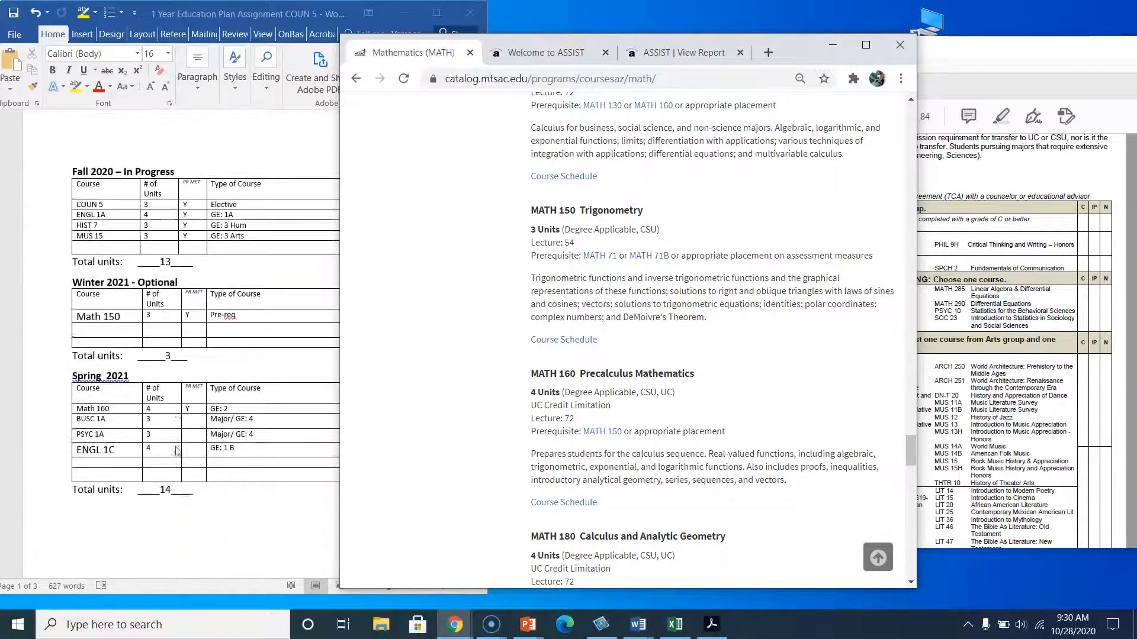
{"action": "scroll", "coordinate": [175, 451], "scroll_direction": "down", "scroll_amount": 2}
{"action": "scroll", "coordinate": [476, 480], "scroll_direction": "down", "scroll_amount": 1}
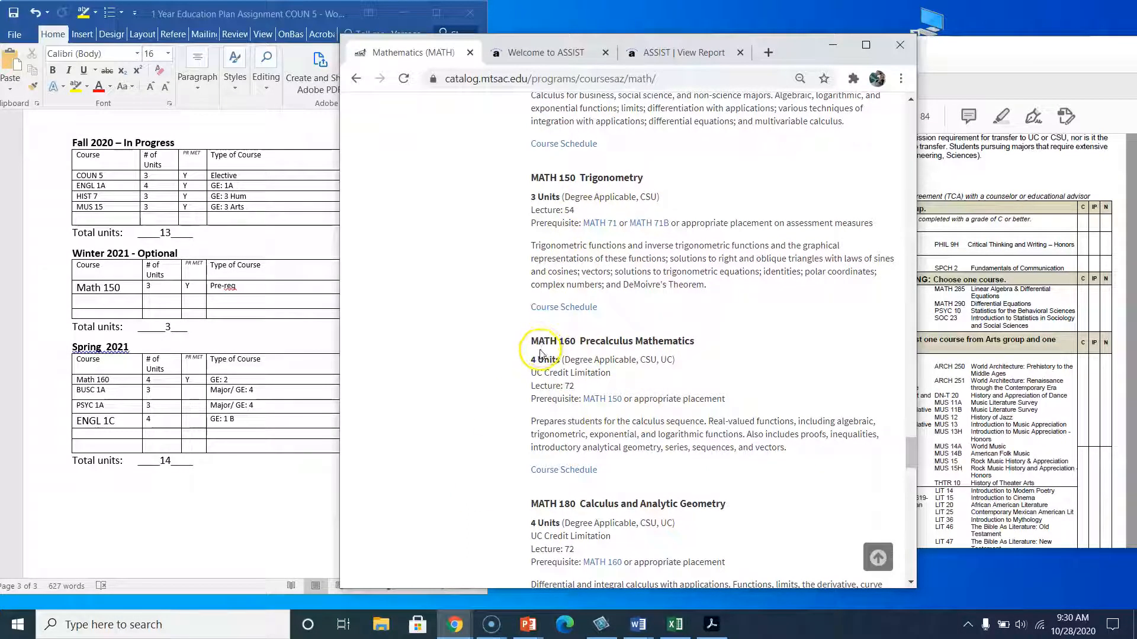
{"action": "scroll", "coordinate": [503, 364], "scroll_direction": "down", "scroll_amount": 1}
{"action": "left_click", "coordinate": [356, 78]}
{"action": "scroll", "coordinate": [578, 189], "scroll_direction": "up", "scroll_amount": 20}
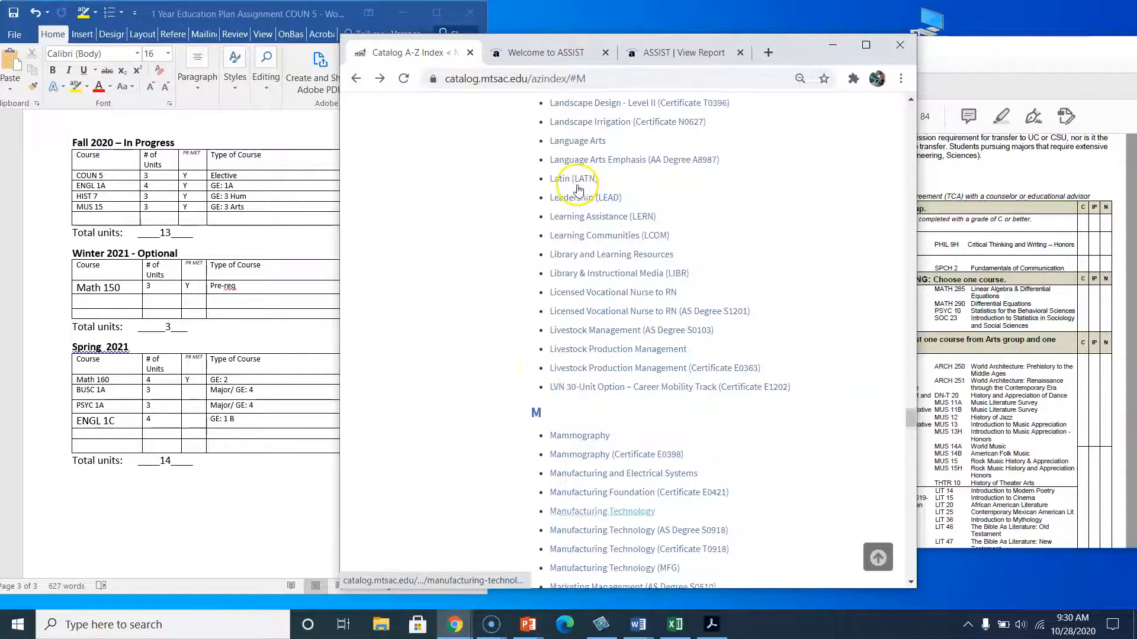
{"action": "scroll", "coordinate": [579, 190], "scroll_direction": "up", "scroll_amount": 20}
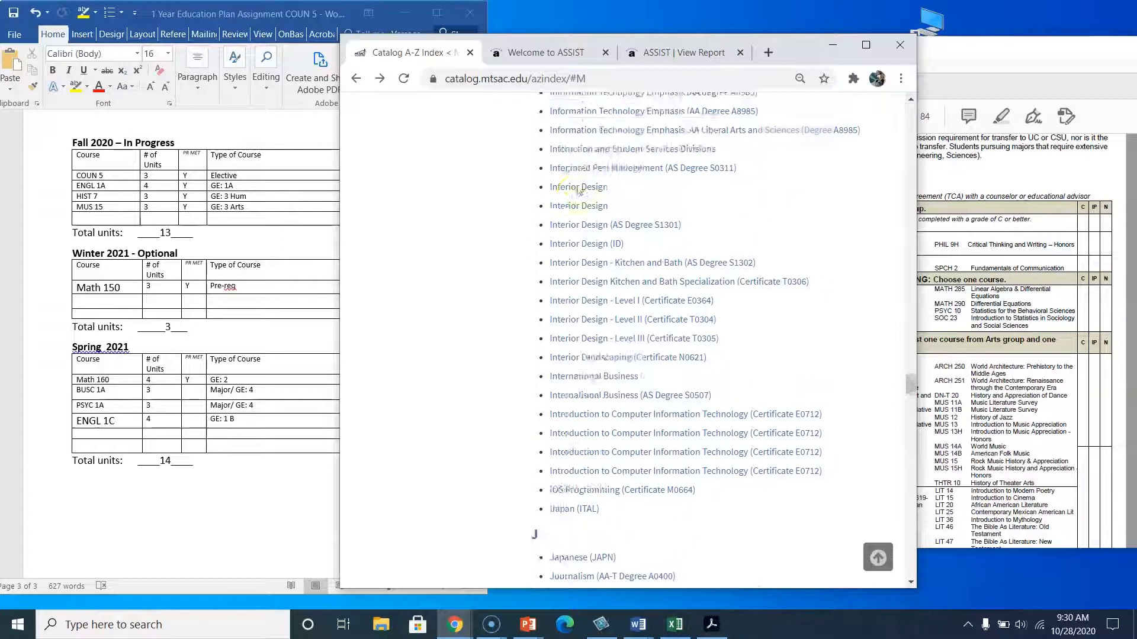
{"action": "scroll", "coordinate": [578, 190], "scroll_direction": "up", "scroll_amount": 20}
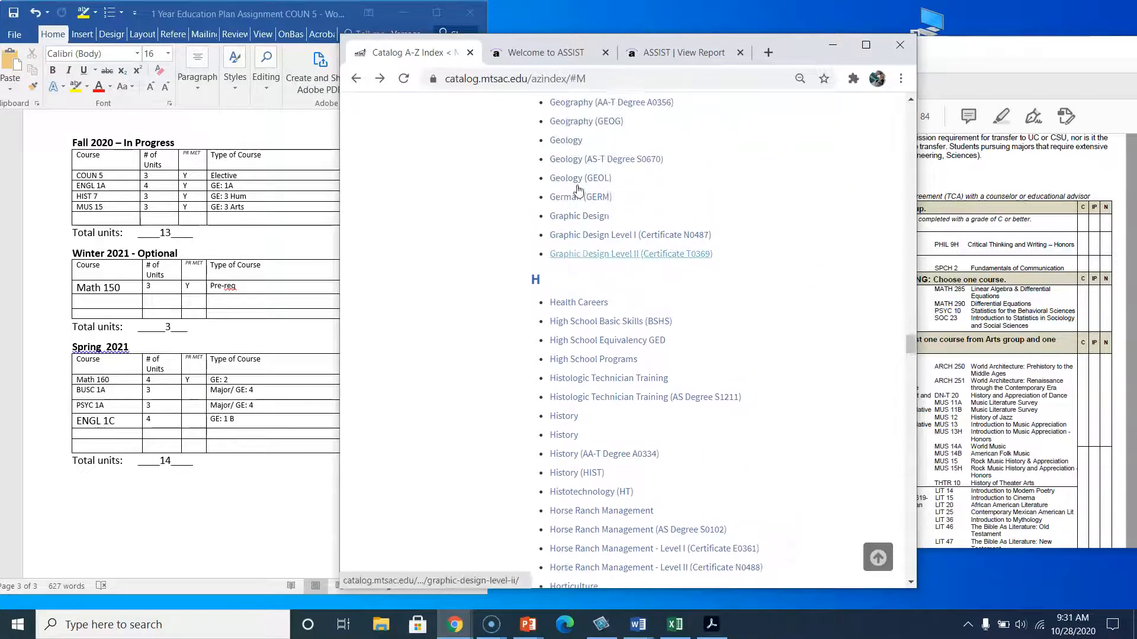
{"action": "scroll", "coordinate": [578, 189], "scroll_direction": "up", "scroll_amount": 20}
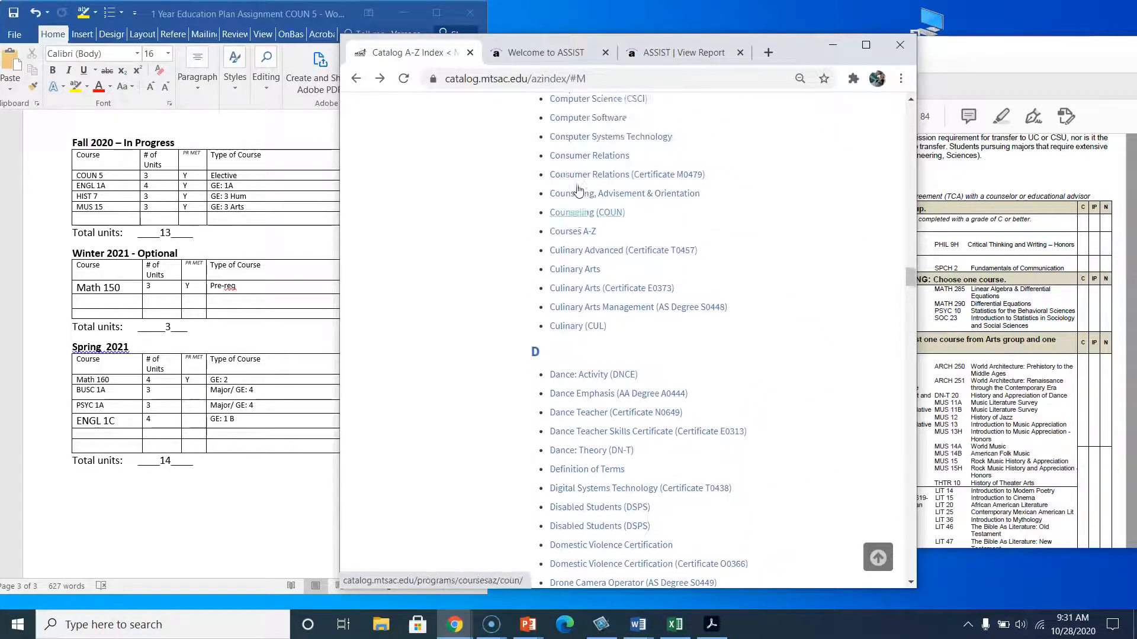
{"action": "scroll", "coordinate": [579, 190], "scroll_direction": "up", "scroll_amount": 10}
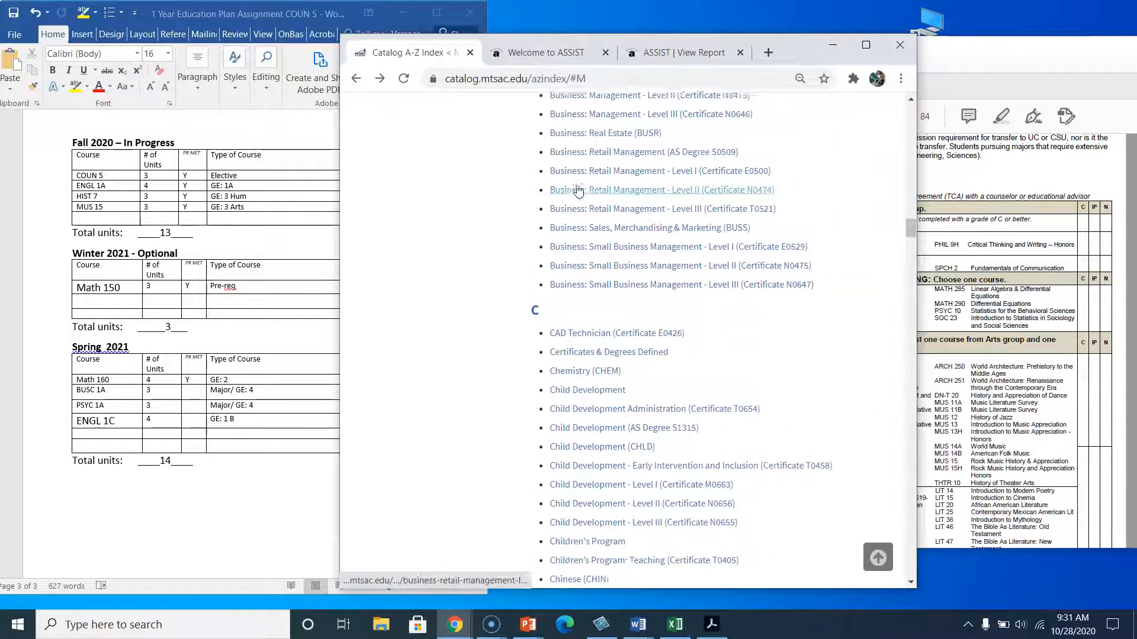
{"action": "scroll", "coordinate": [578, 189], "scroll_direction": "up", "scroll_amount": 4}
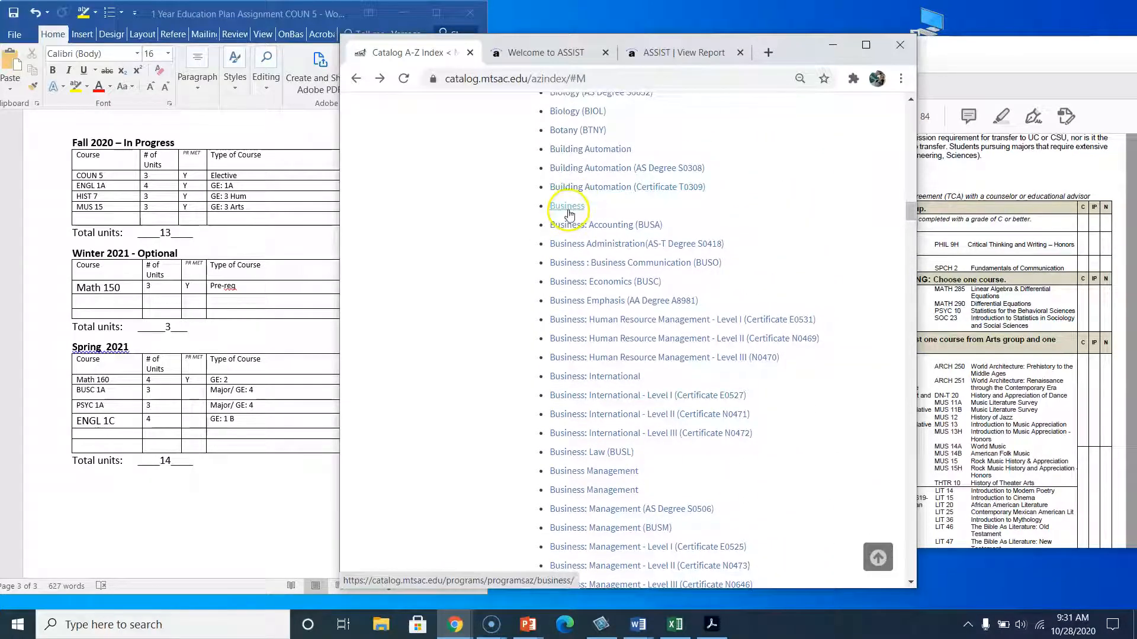
{"action": "left_click", "coordinate": [572, 283]}
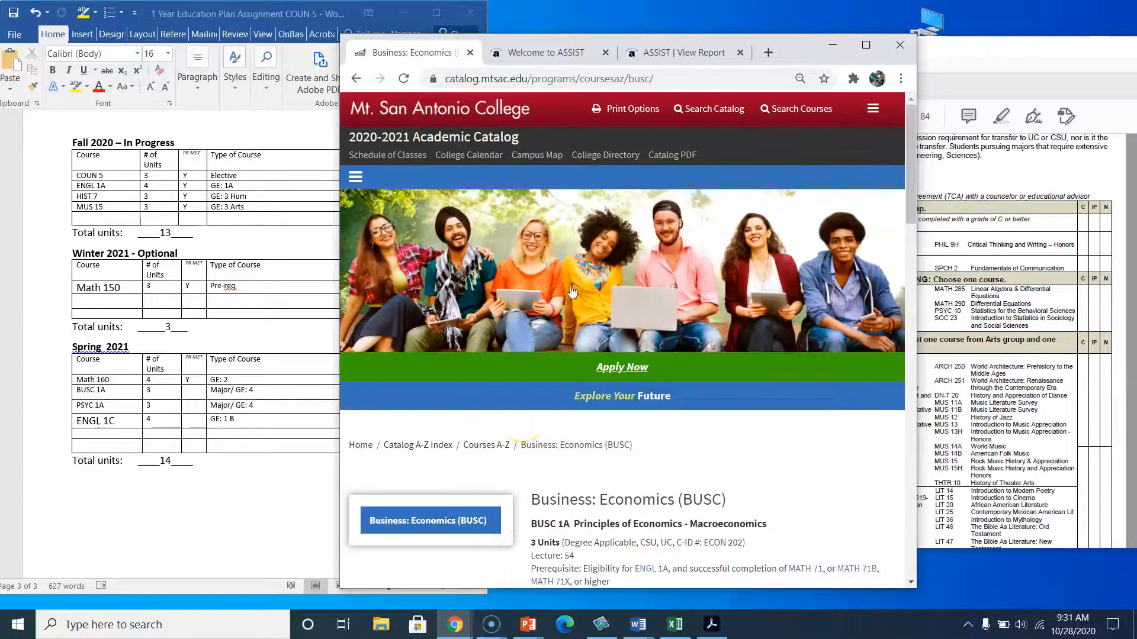
Check BUSC 1A's prerequisites and mark its prerequisite as met with Y in the Spring 2021 table.
{"action": "scroll", "coordinate": [525, 426], "scroll_direction": "down", "scroll_amount": 5}
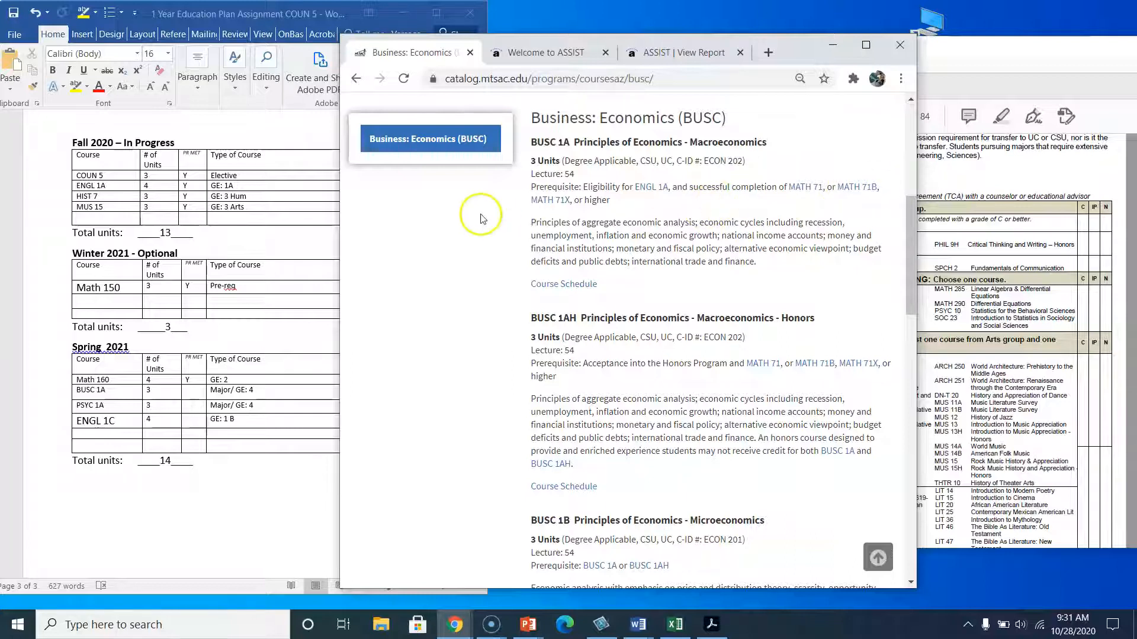
{"action": "left_click", "coordinate": [196, 393]}
{"action": "type", "text": "Y"}
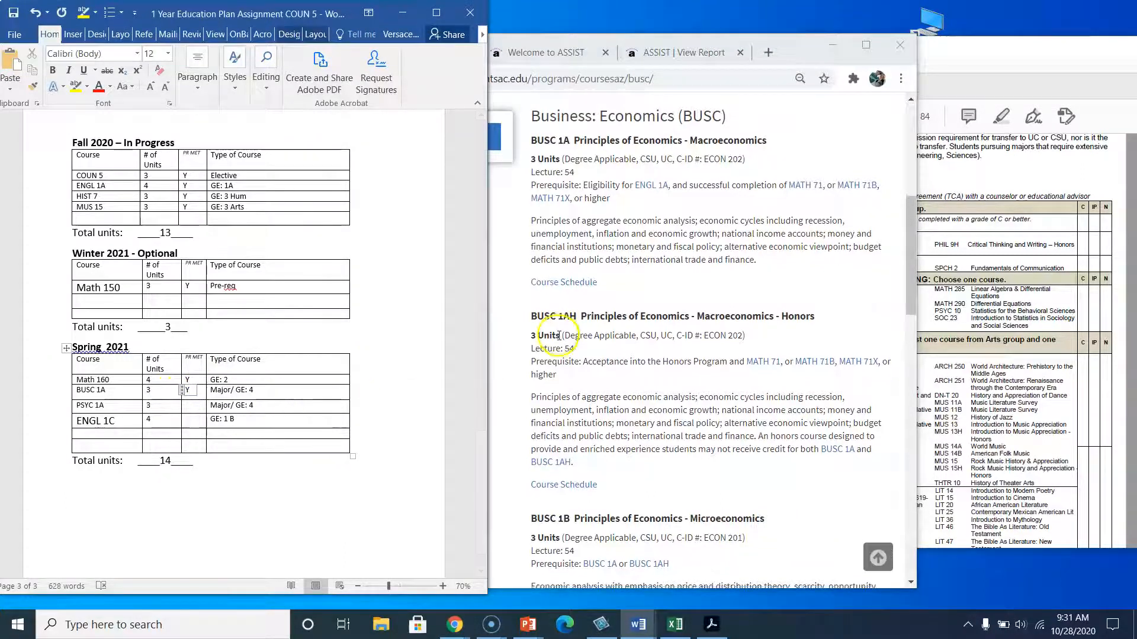
Look up the Psychology program page through the catalog's A-Z index.
{"action": "scroll", "coordinate": [558, 385], "scroll_direction": "down", "scroll_amount": 4}
{"action": "left_click", "coordinate": [558, 392]}
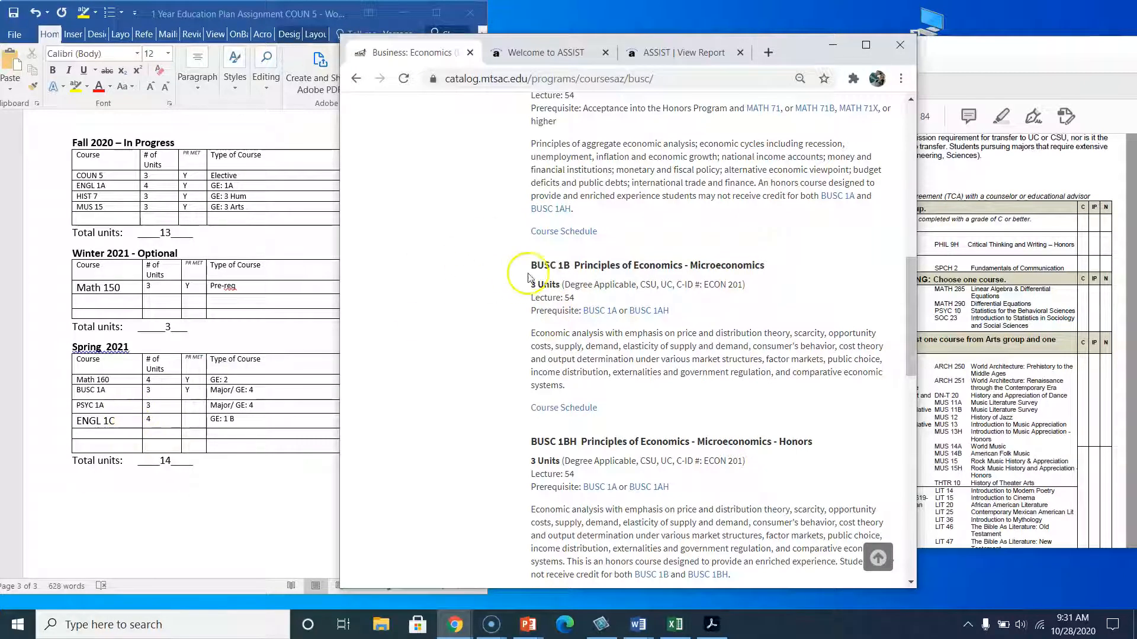
{"action": "left_click", "coordinate": [356, 78]}
{"action": "scroll", "coordinate": [548, 402], "scroll_direction": "down", "scroll_amount": 4}
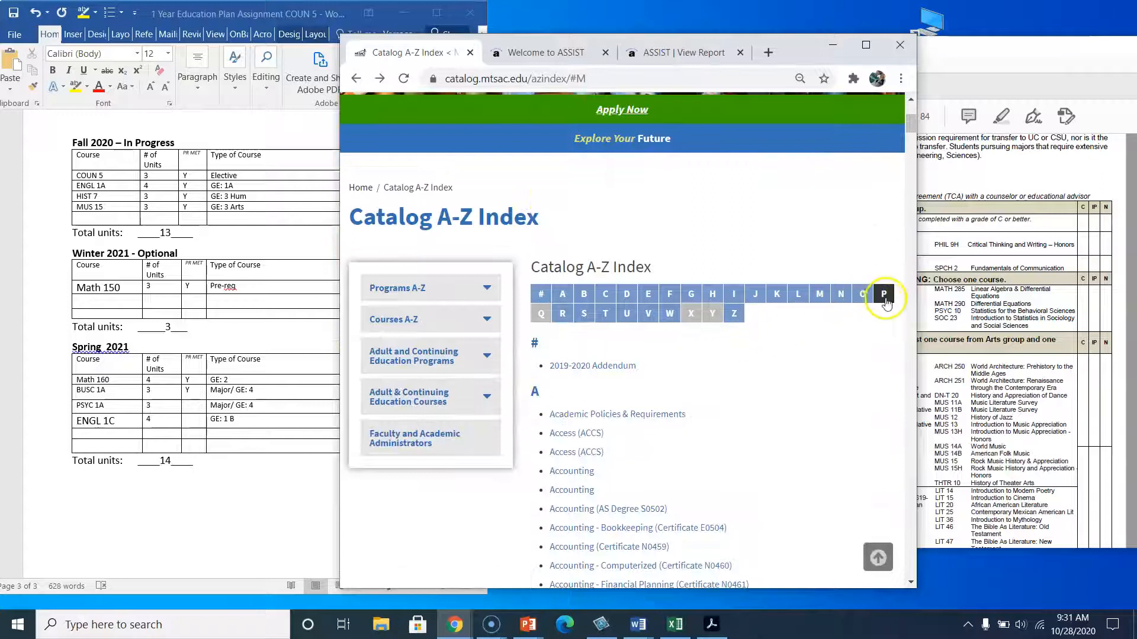
{"action": "left_click", "coordinate": [884, 294]}
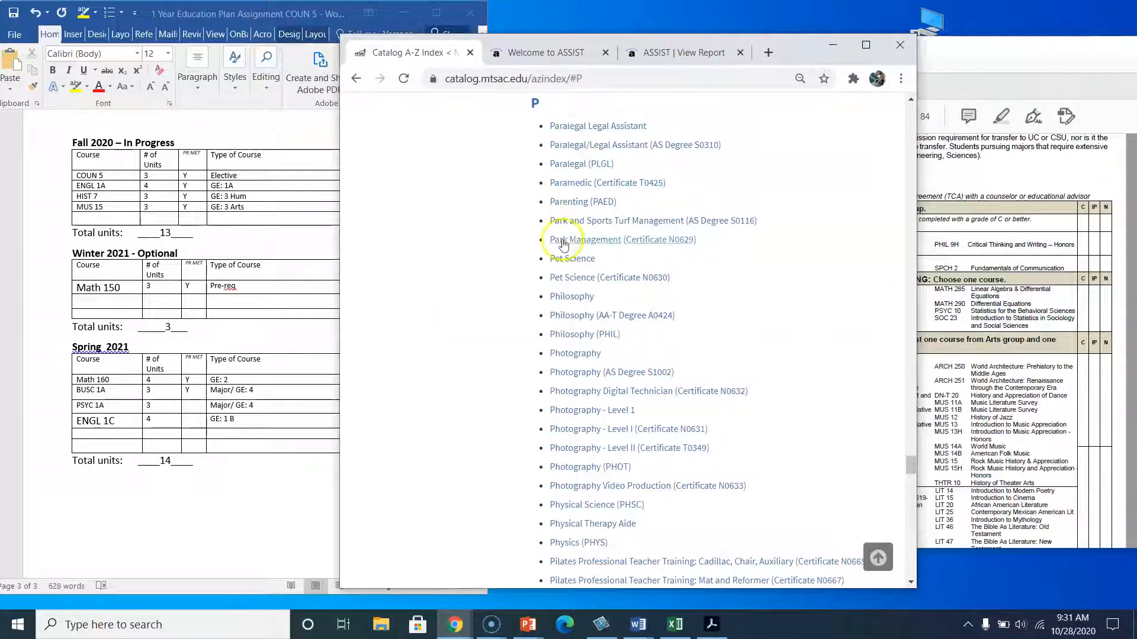
{"action": "scroll", "coordinate": [573, 450], "scroll_direction": "down", "scroll_amount": 2}
{"action": "scroll", "coordinate": [573, 450], "scroll_direction": "down", "scroll_amount": 4}
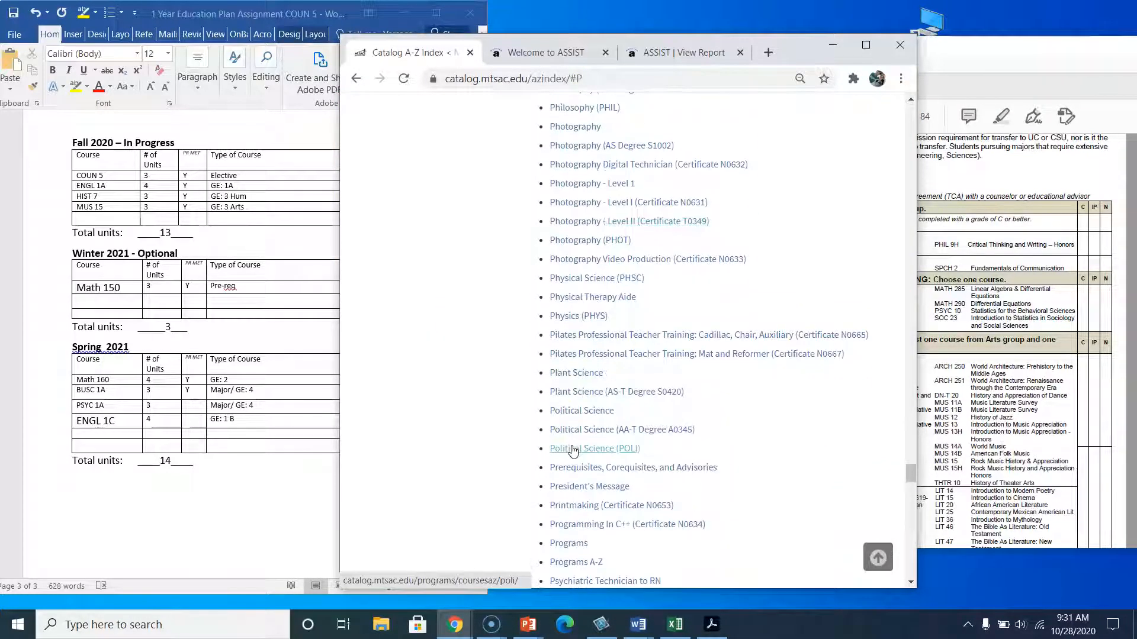
{"action": "scroll", "coordinate": [571, 488], "scroll_direction": "down", "scroll_amount": 1}
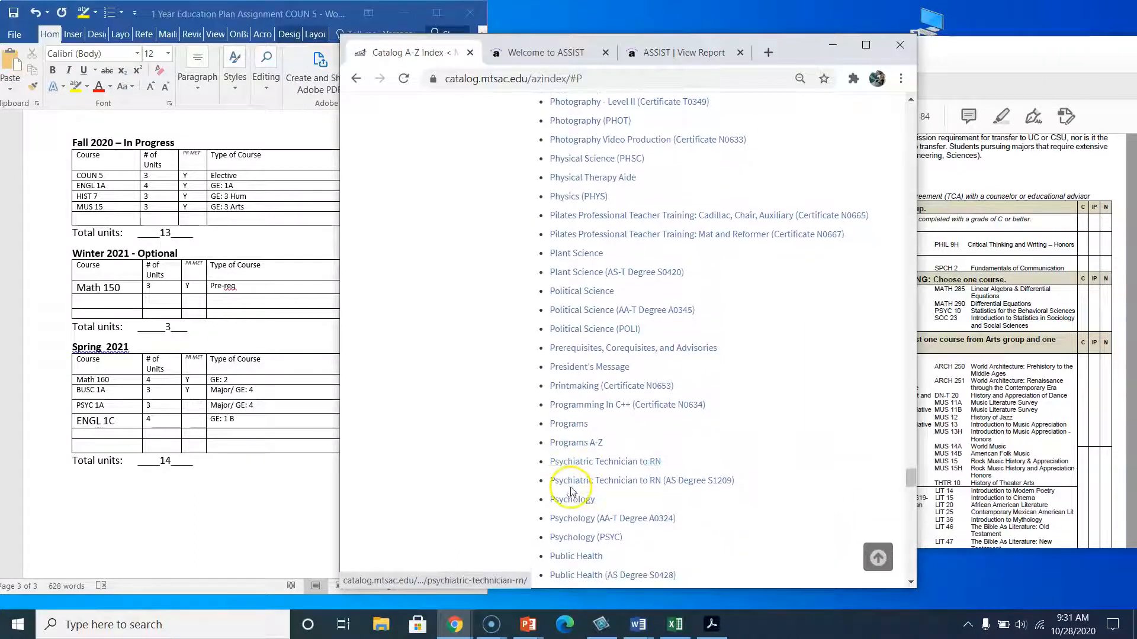
{"action": "left_click", "coordinate": [571, 499]}
{"action": "scroll", "coordinate": [602, 464], "scroll_direction": "down", "scroll_amount": 9}
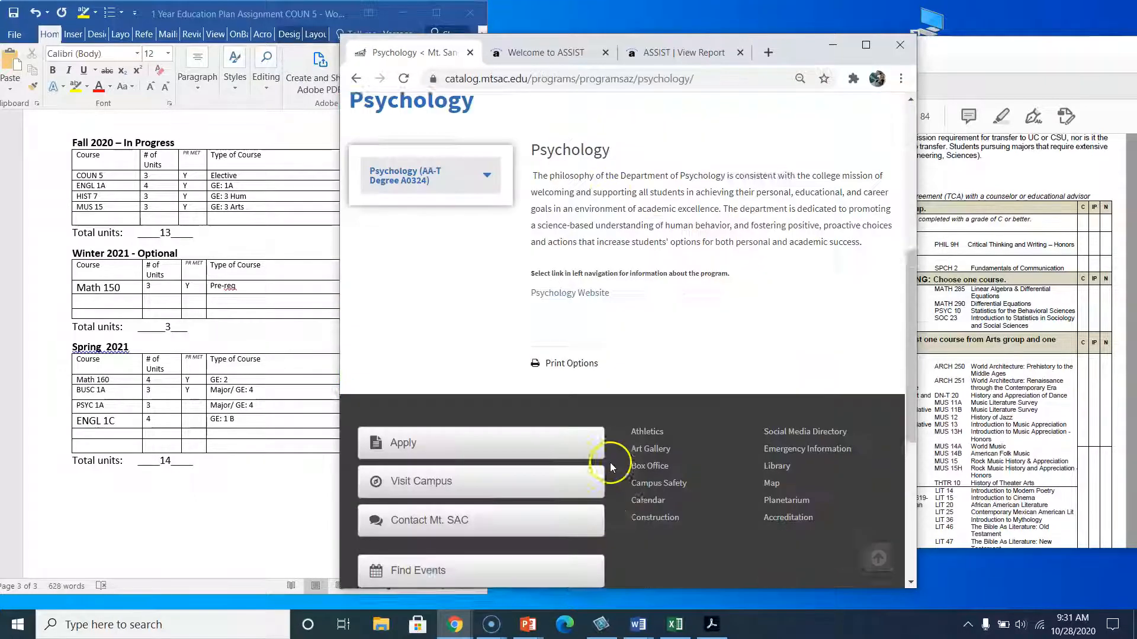
{"action": "scroll", "coordinate": [629, 259], "scroll_direction": "up", "scroll_amount": 4}
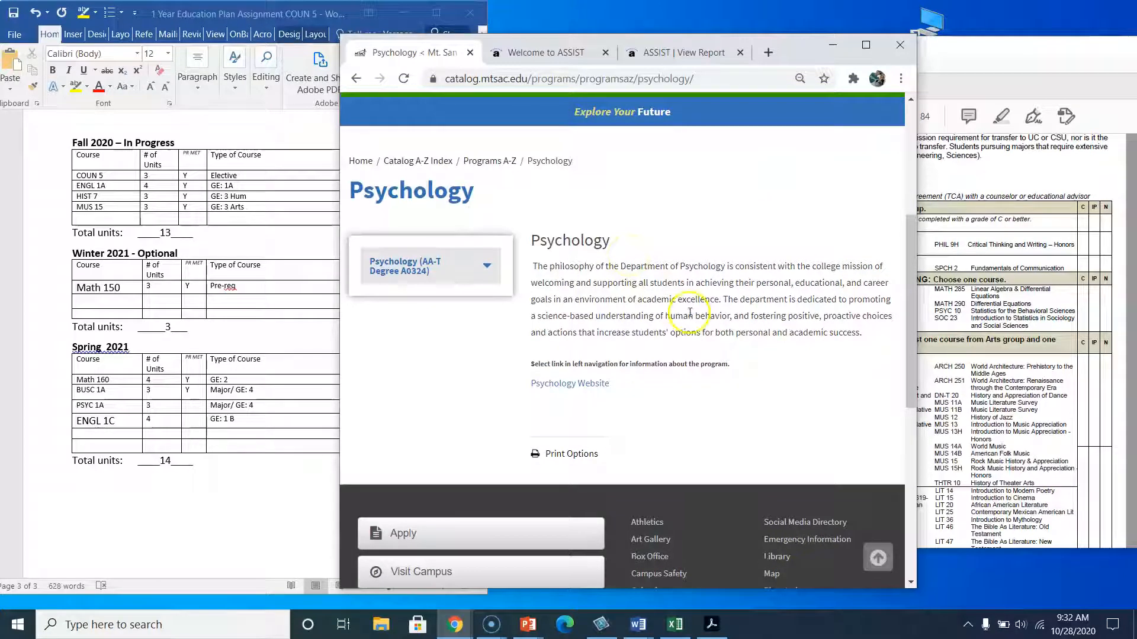
{"action": "left_click", "coordinate": [572, 385]}
{"action": "left_click", "coordinate": [535, 52]}
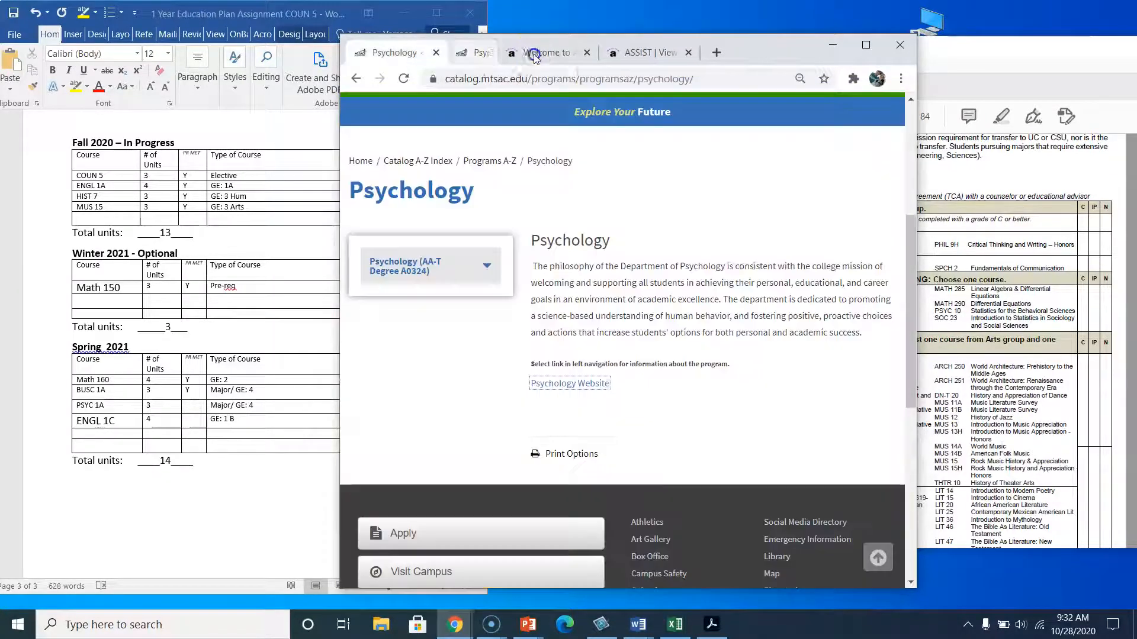
{"action": "scroll", "coordinate": [540, 222], "scroll_direction": "up", "scroll_amount": 5}
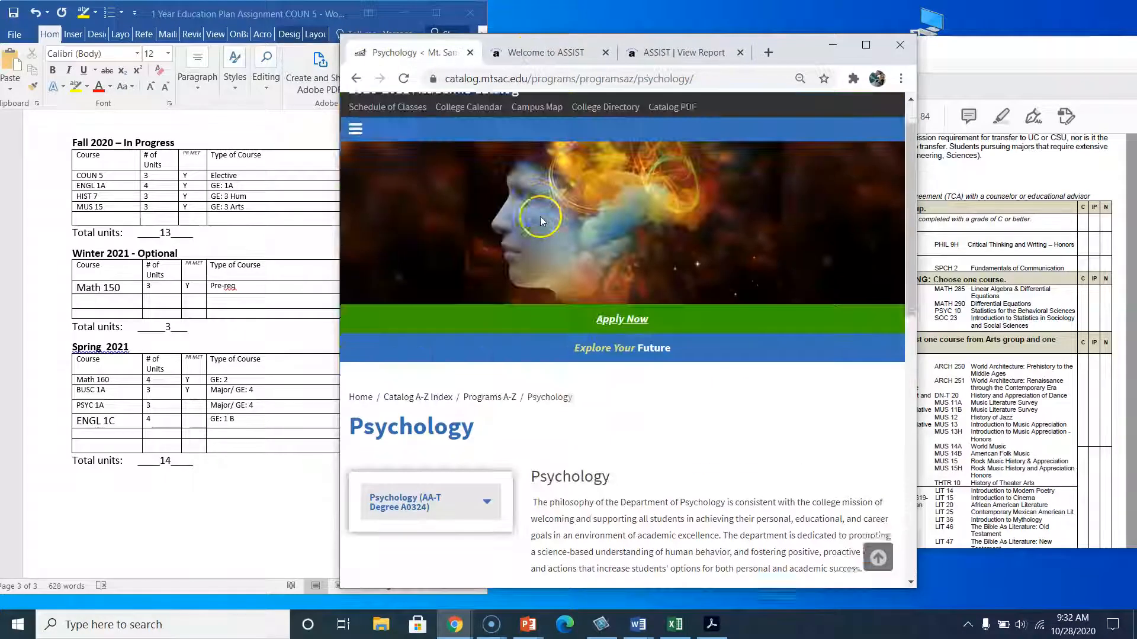
Open the Psychology (PSYC) course listing and mark PSYC 1A's prerequisite as met with Y in the Spring 2021 table.
{"action": "left_click", "coordinate": [429, 415]}
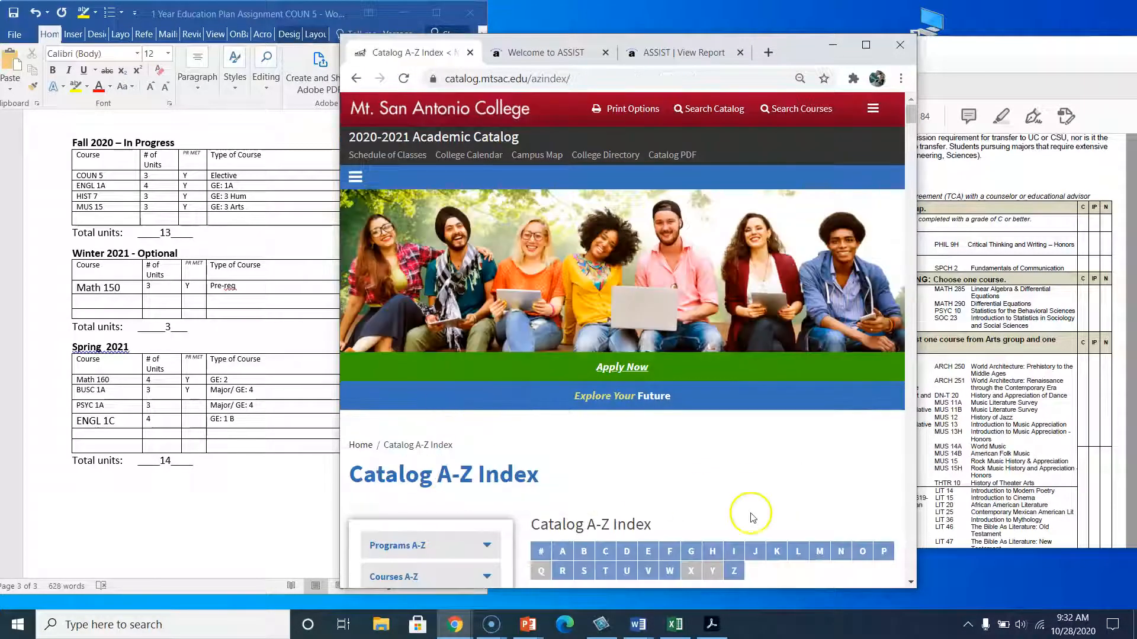
{"action": "left_click", "coordinate": [883, 551]}
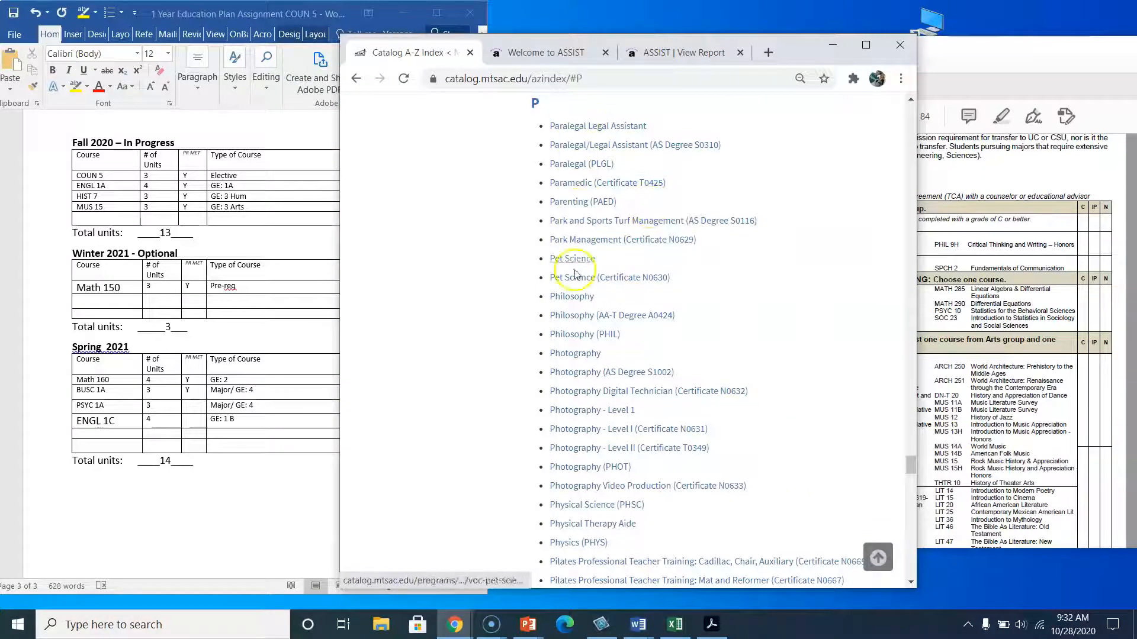
{"action": "scroll", "coordinate": [569, 385], "scroll_direction": "down", "scroll_amount": 1}
{"action": "scroll", "coordinate": [567, 452], "scroll_direction": "down", "scroll_amount": 3}
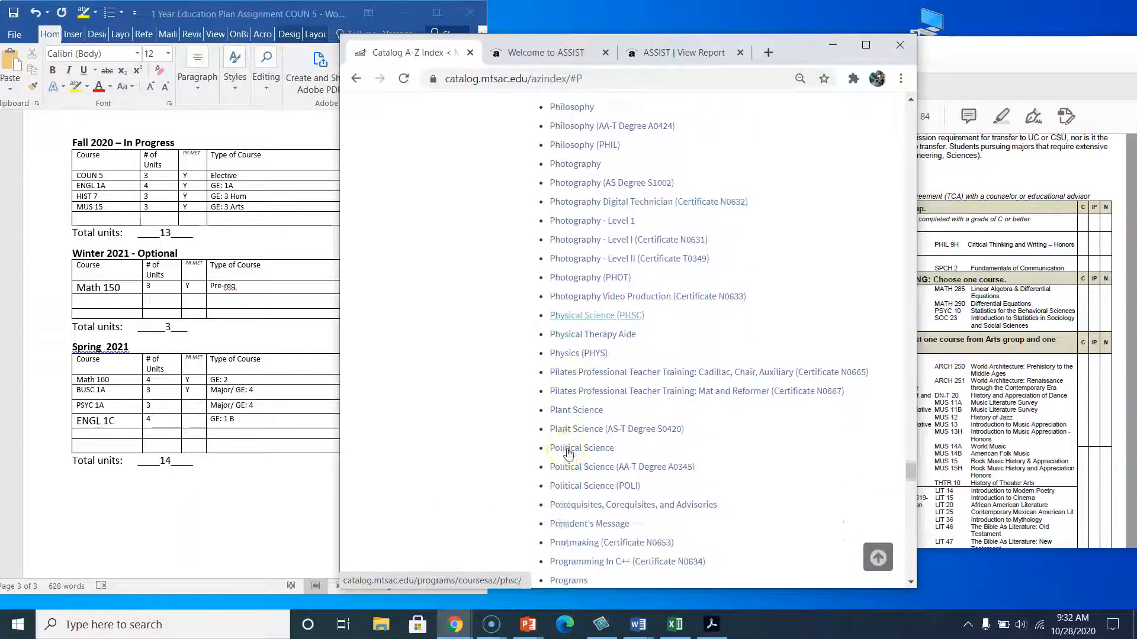
{"action": "scroll", "coordinate": [569, 473], "scroll_direction": "down", "scroll_amount": 3}
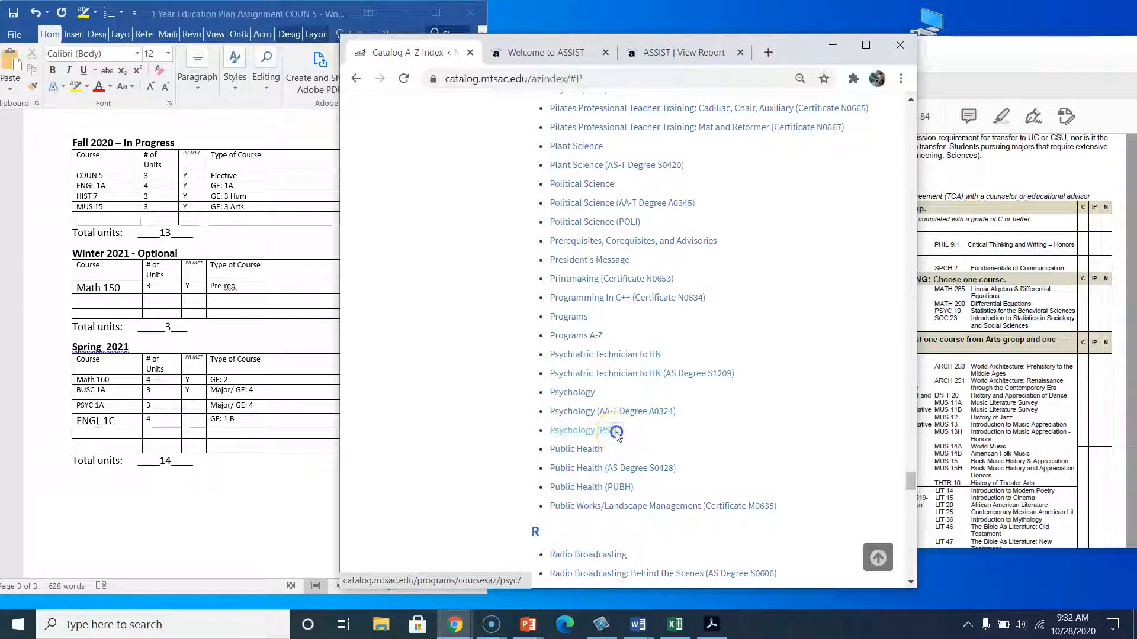
{"action": "left_click", "coordinate": [615, 433]}
{"action": "scroll", "coordinate": [571, 426], "scroll_direction": "down", "scroll_amount": 3}
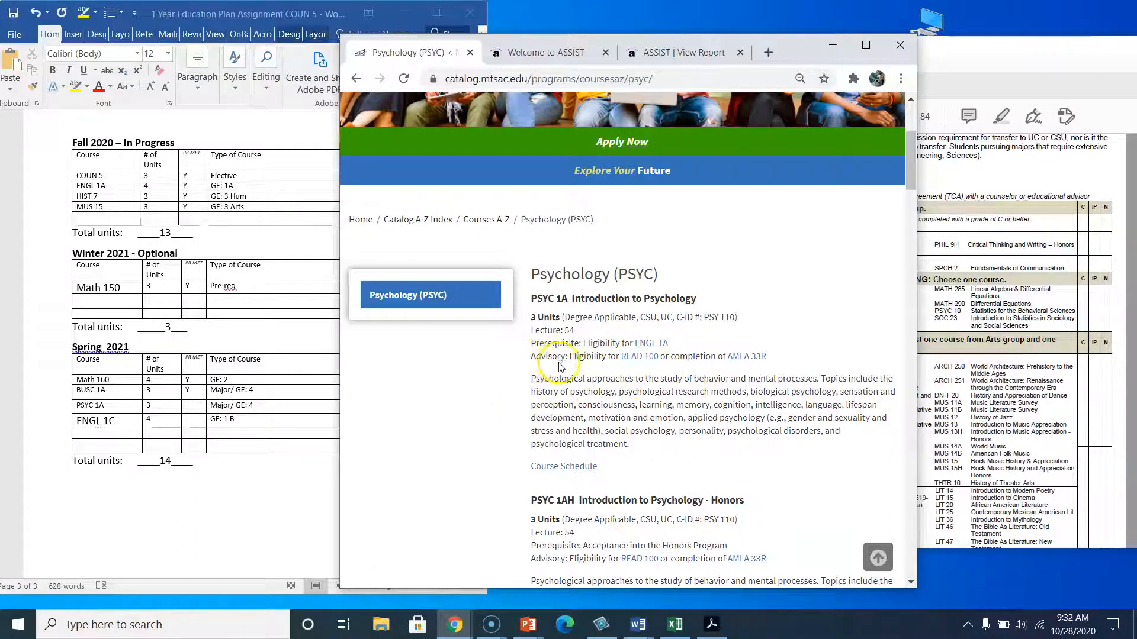
{"action": "left_click", "coordinate": [193, 405]}
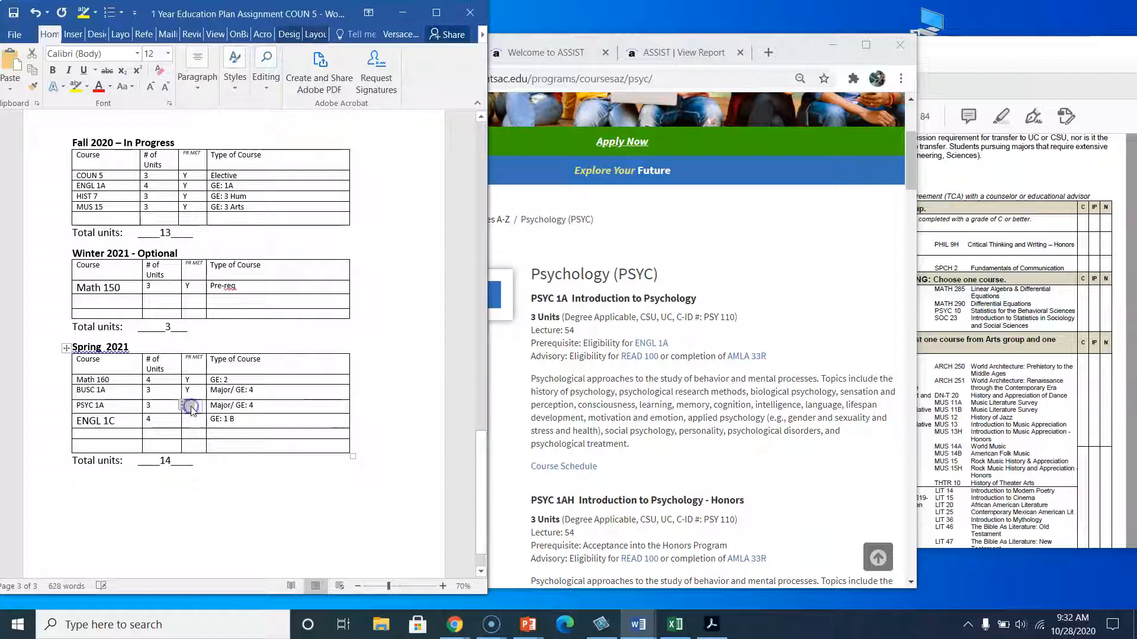
{"action": "type", "text": "Y"}
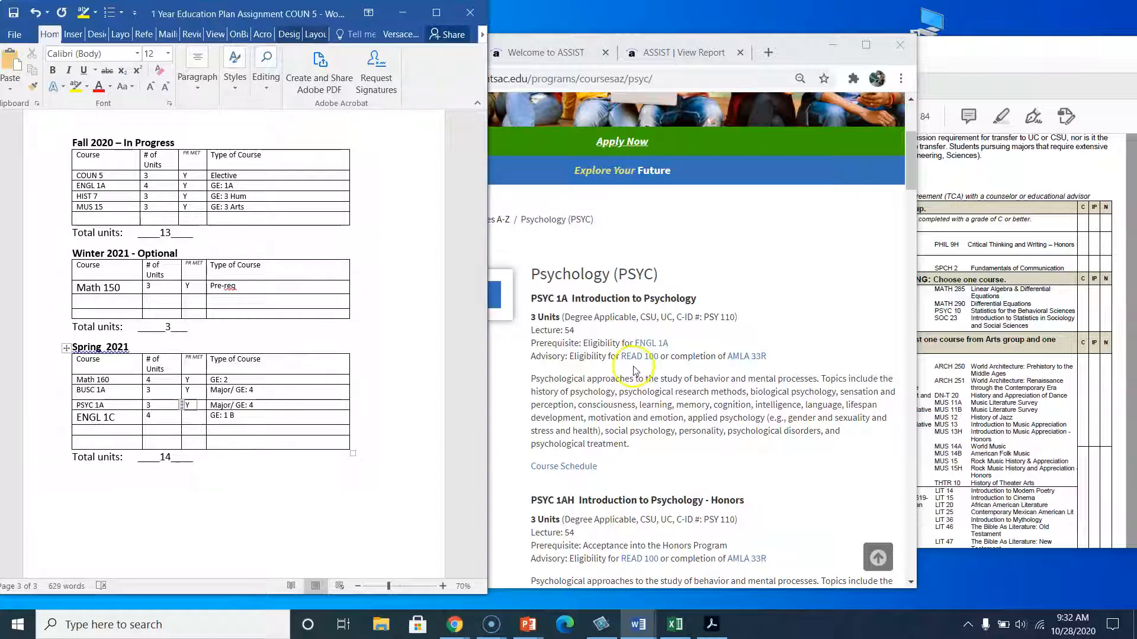
{"action": "left_click", "coordinate": [634, 368]}
{"action": "scroll", "coordinate": [592, 468], "scroll_direction": "down", "scroll_amount": 7}
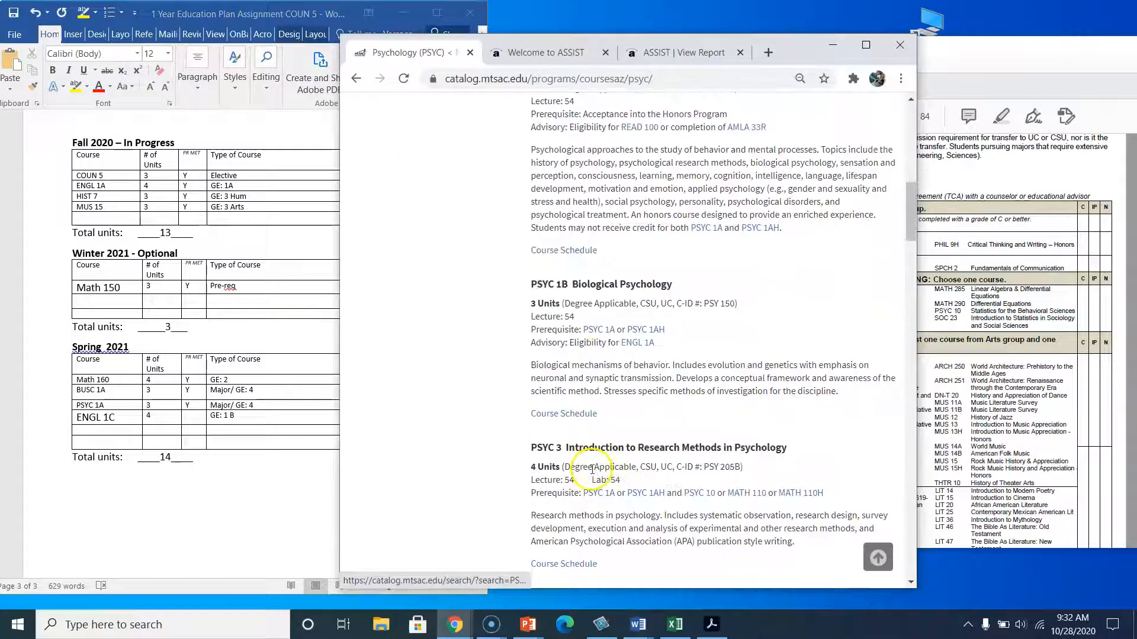
{"action": "scroll", "coordinate": [578, 356], "scroll_direction": "up", "scroll_amount": 8}
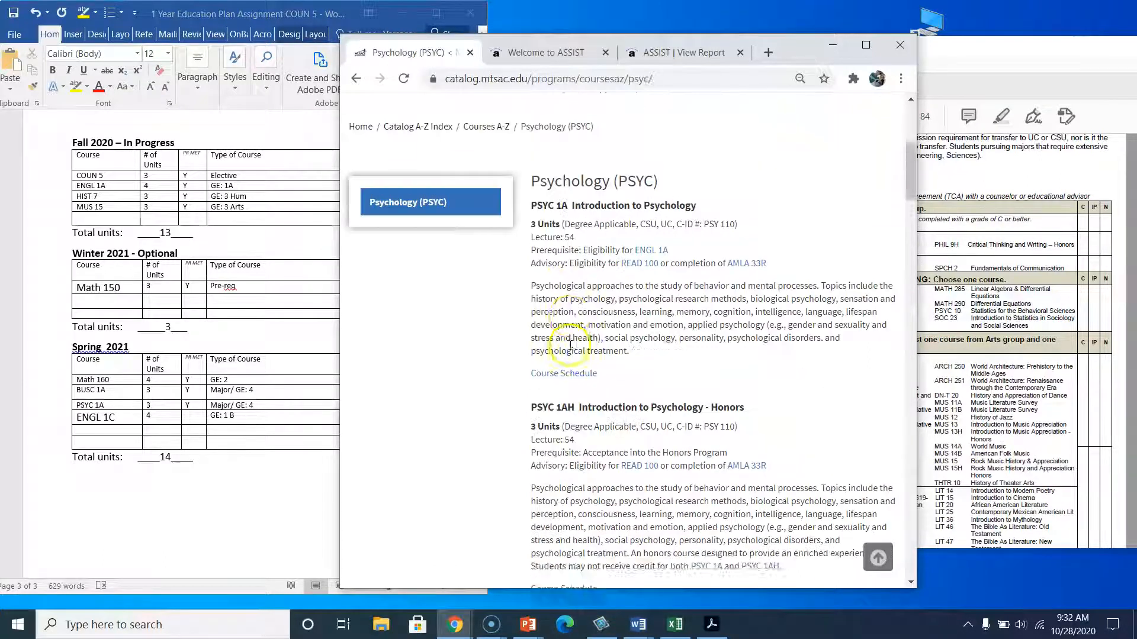
Open the catalog's English: Composition (ENGL) course listing and mark ENGL 1C's prerequisite as met with Y in the Spring 2021 table.
{"action": "left_click", "coordinate": [486, 158]}
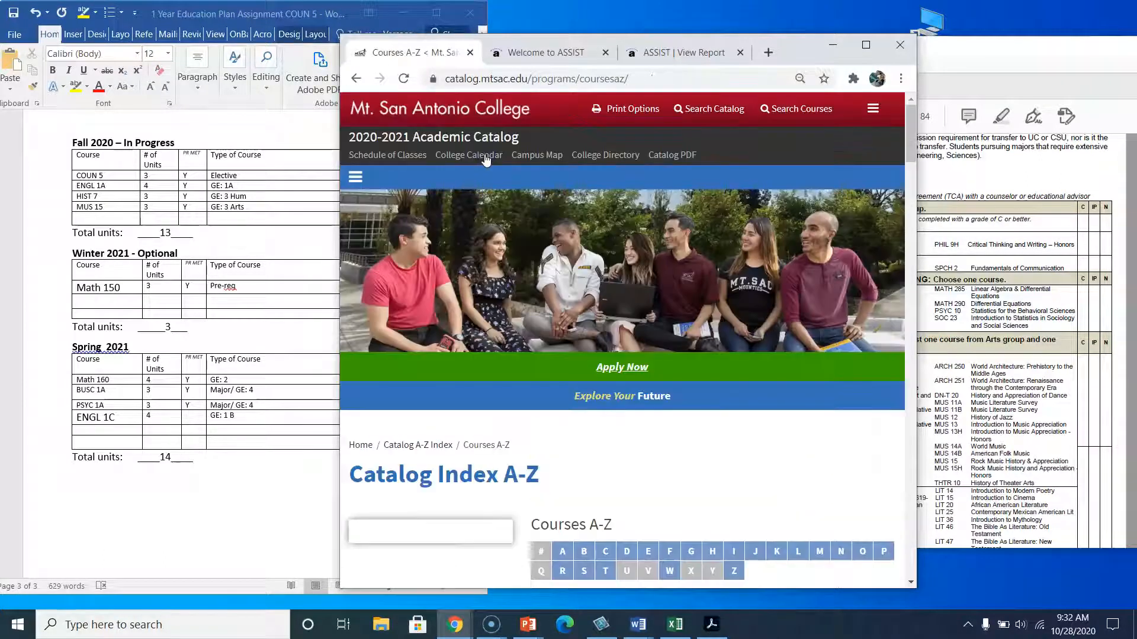
{"action": "left_click", "coordinate": [656, 550]}
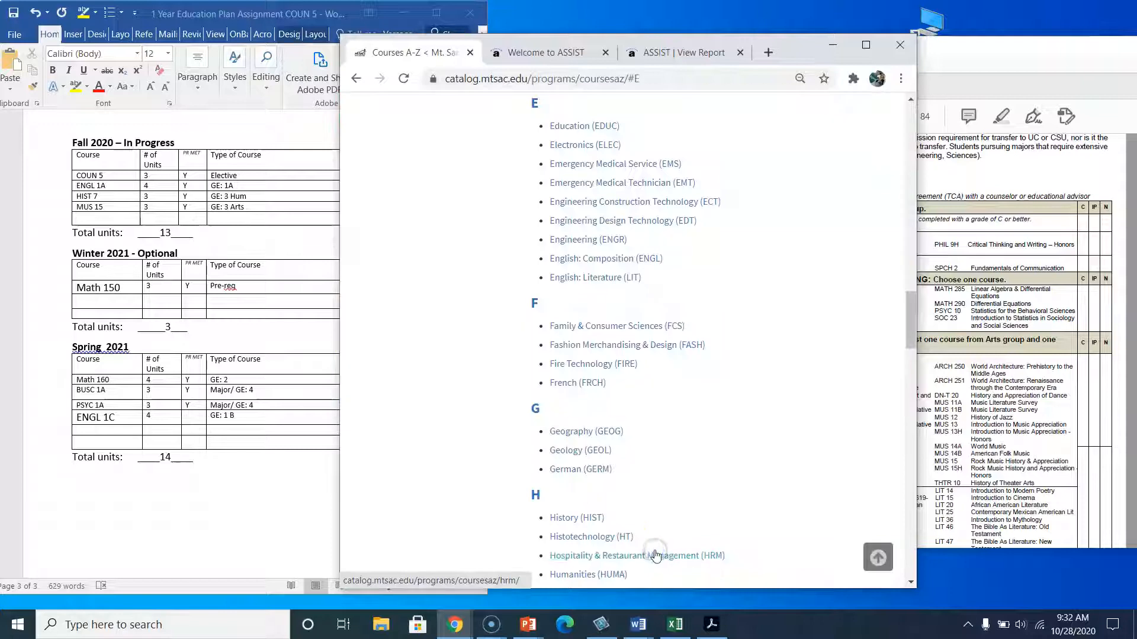
{"action": "left_click", "coordinate": [655, 552]}
{"action": "scroll", "coordinate": [562, 294], "scroll_direction": "down", "scroll_amount": 3}
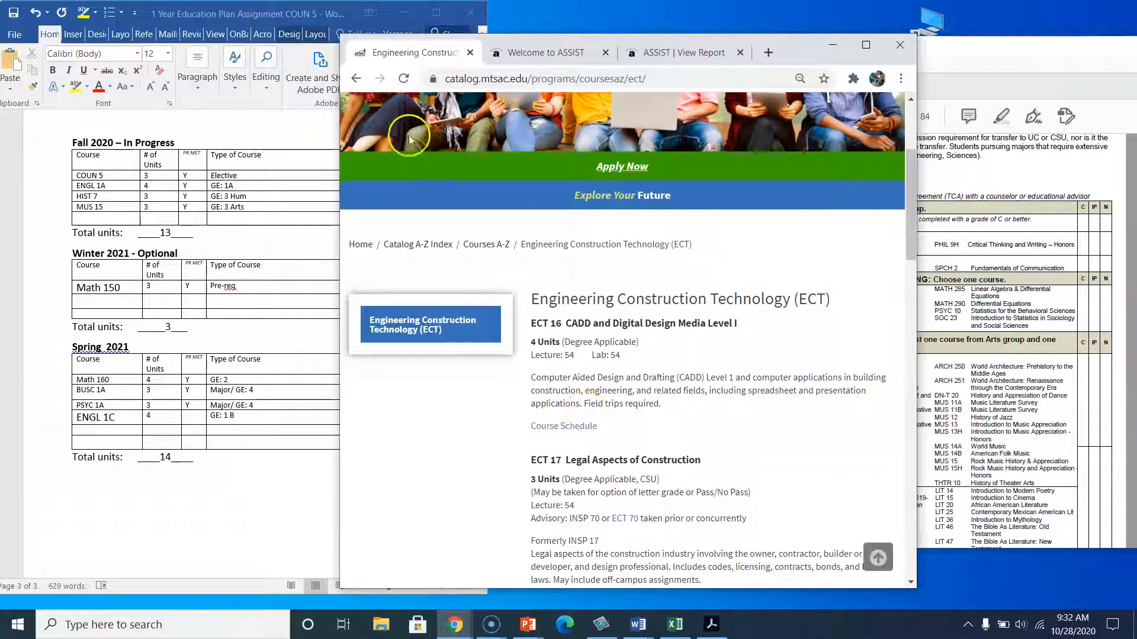
{"action": "left_click", "coordinate": [358, 79]}
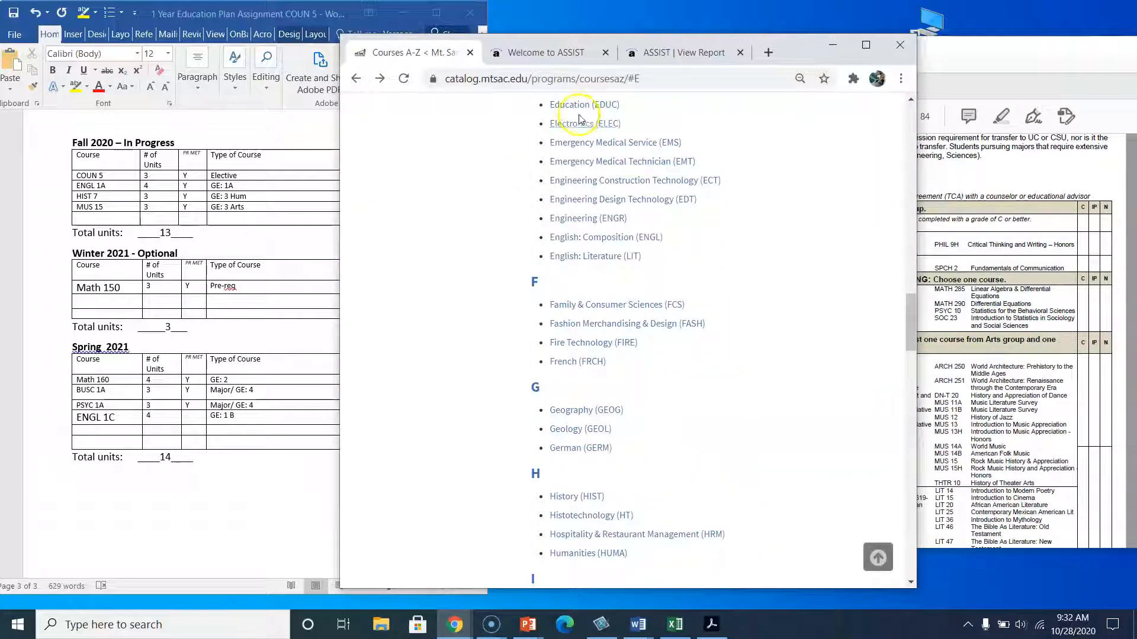
{"action": "left_click", "coordinate": [582, 244]}
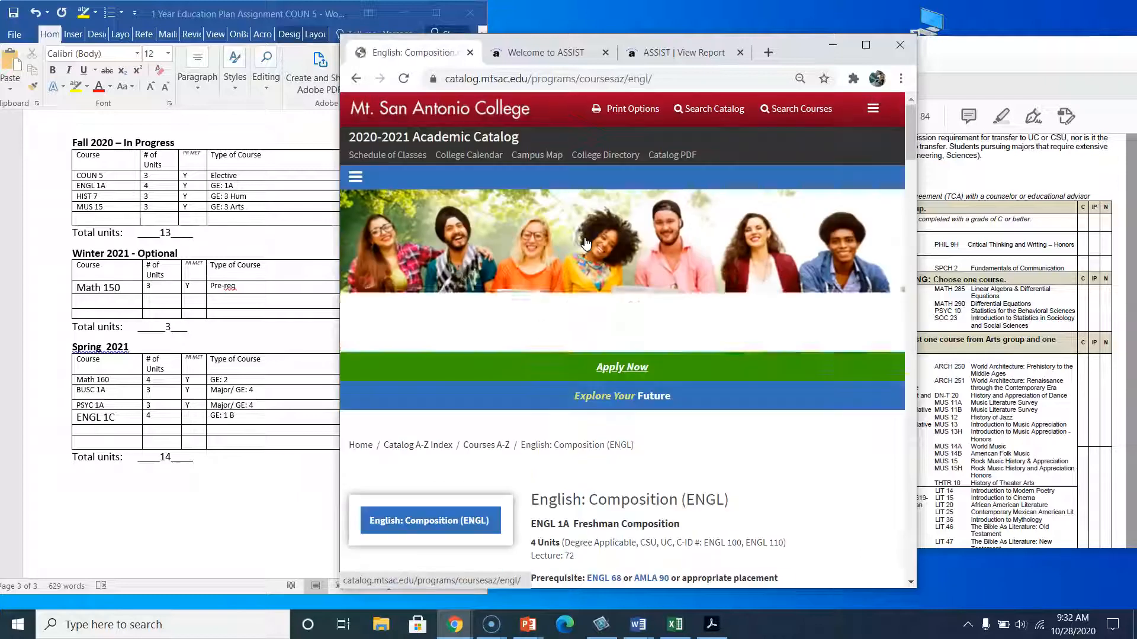
{"action": "scroll", "coordinate": [590, 408], "scroll_direction": "down", "scroll_amount": 3}
{"action": "scroll", "coordinate": [590, 409], "scroll_direction": "down", "scroll_amount": 2}
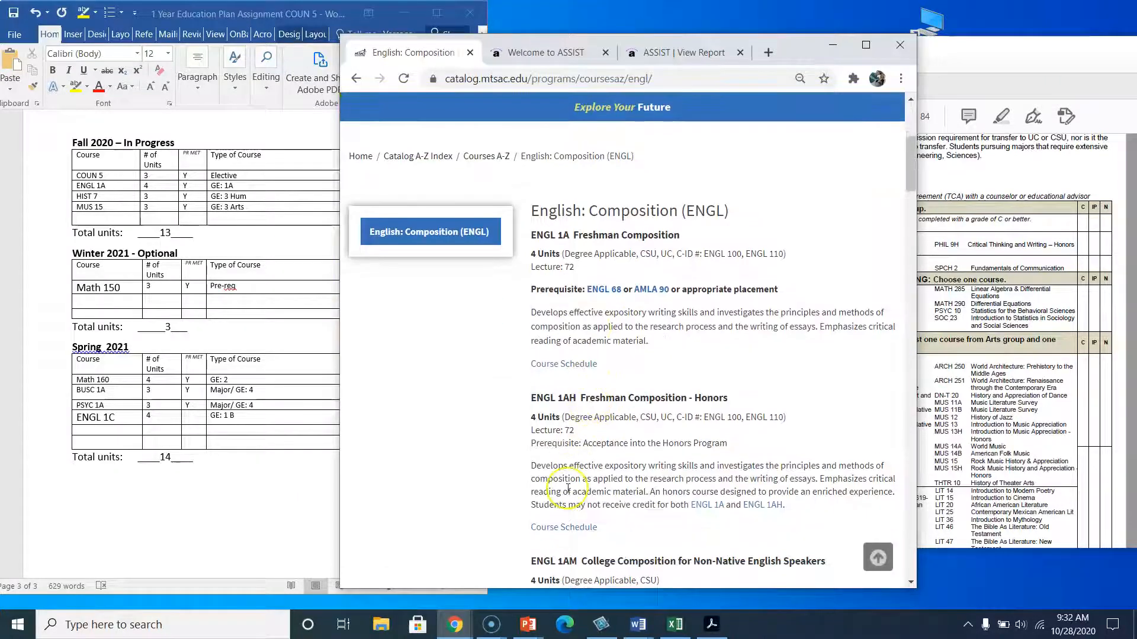
{"action": "scroll", "coordinate": [567, 489], "scroll_direction": "down", "scroll_amount": 10}
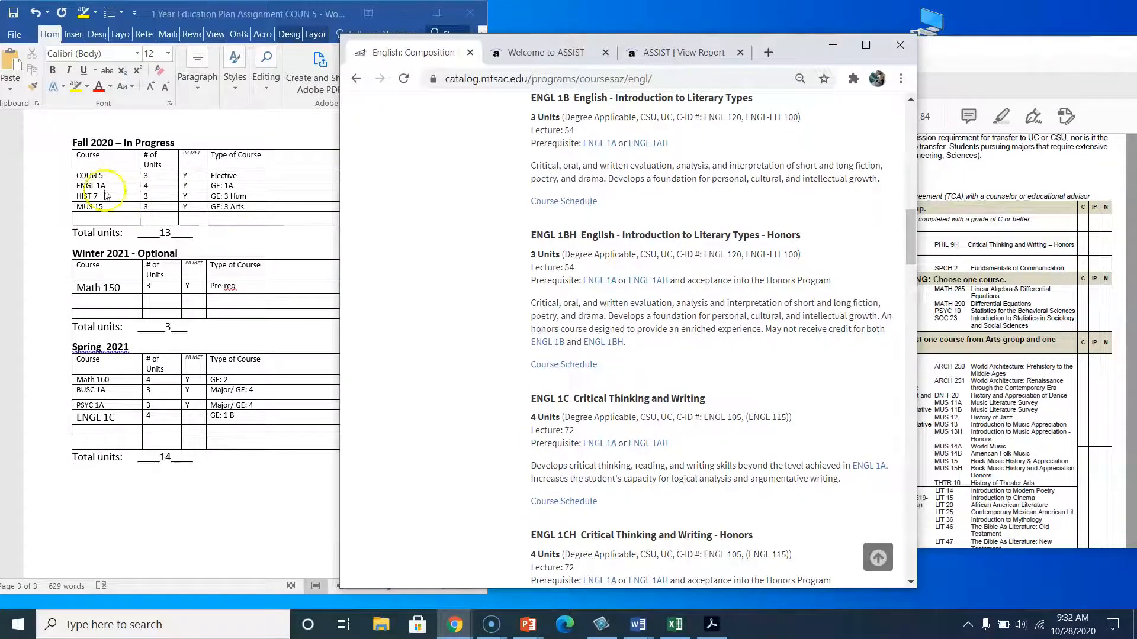
{"action": "left_click", "coordinate": [195, 419]}
{"action": "type", "text": "Y"}
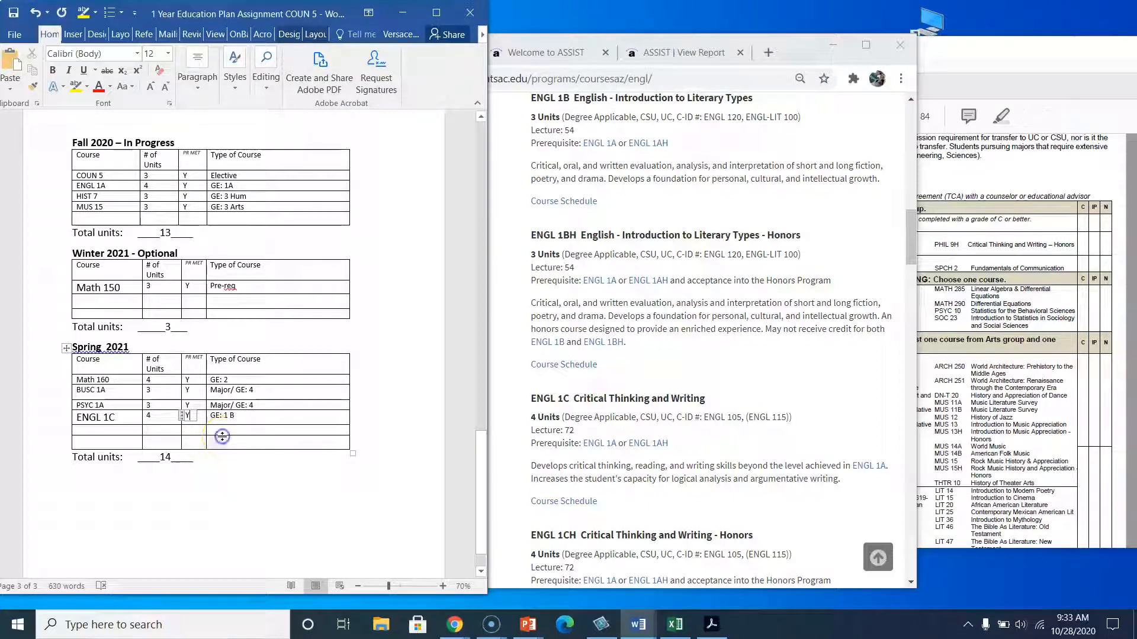
Review the whole education plan document, from the student details and goals through the Fall, Winter and Spring term tables.
{"action": "scroll", "coordinate": [247, 207], "scroll_direction": "up", "scroll_amount": 3}
{"action": "scroll", "coordinate": [246, 207], "scroll_direction": "up", "scroll_amount": 5}
{"action": "key", "text": "super+d"}
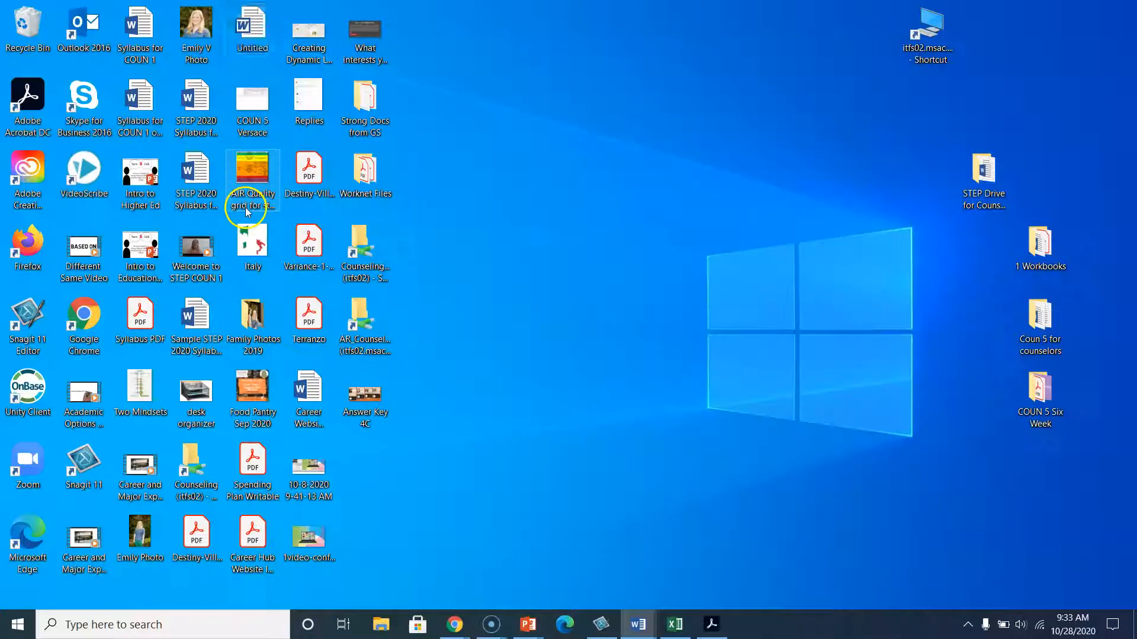
{"action": "left_click", "coordinate": [642, 637]}
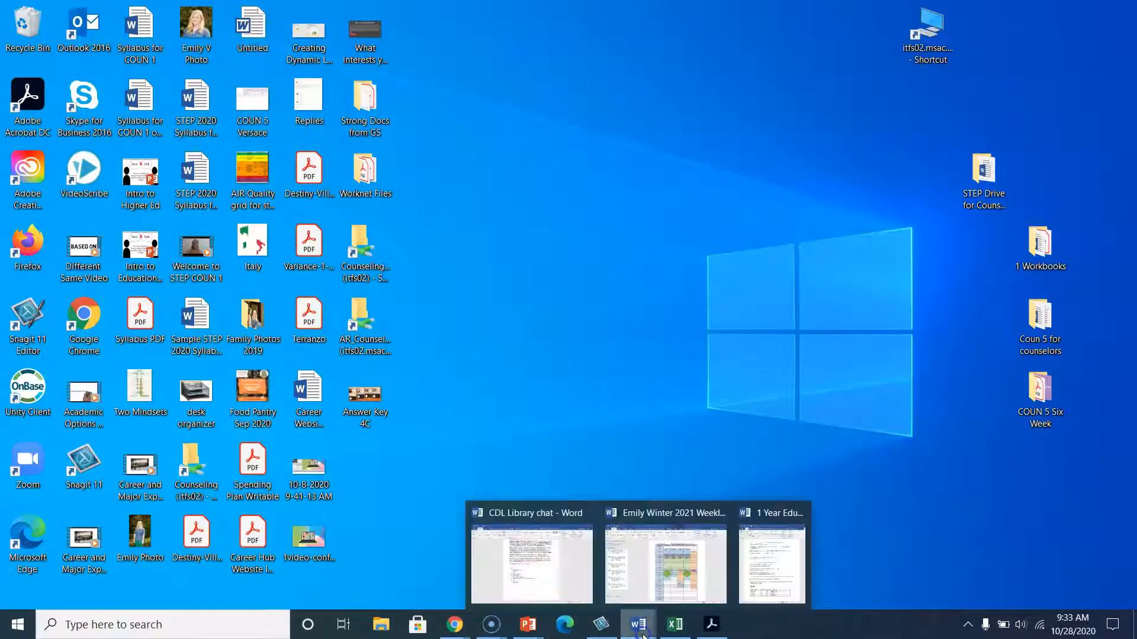
{"action": "left_click", "coordinate": [763, 551]}
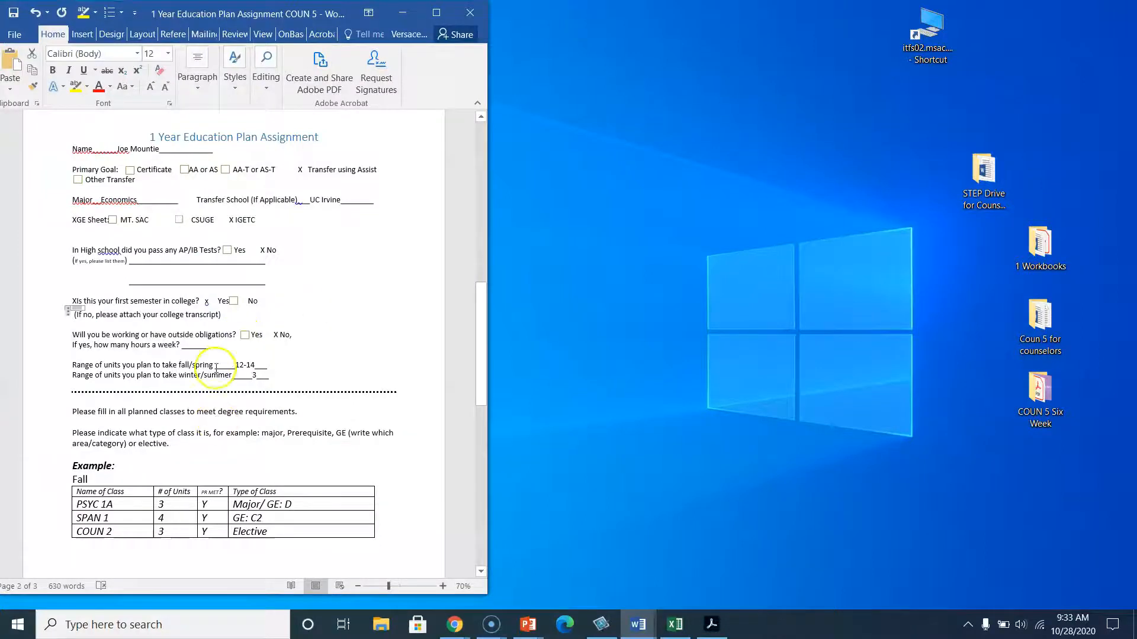
{"action": "scroll", "coordinate": [231, 343], "scroll_direction": "up", "scroll_amount": 10}
{"action": "left_click", "coordinate": [147, 329]}
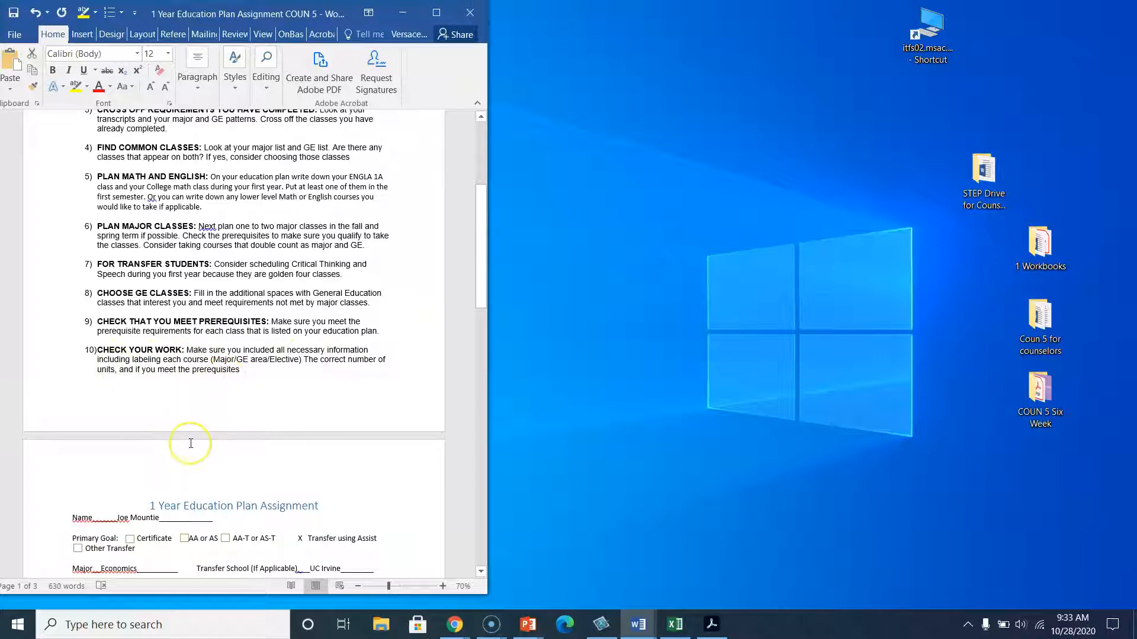
{"action": "scroll", "coordinate": [190, 443], "scroll_direction": "down", "scroll_amount": 8}
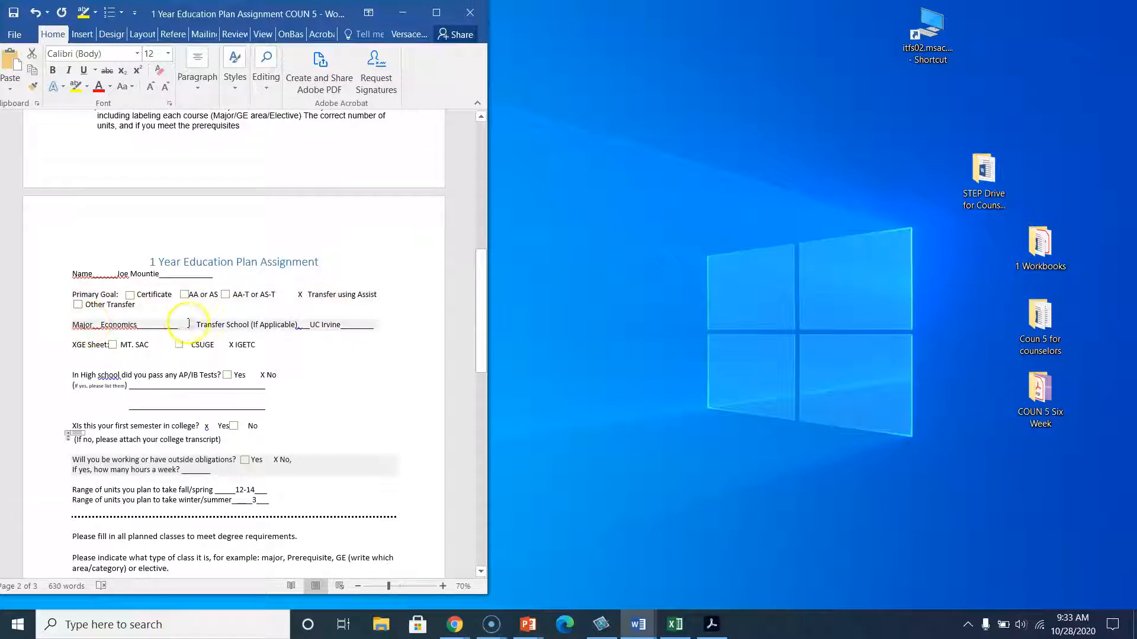
{"action": "scroll", "coordinate": [305, 366], "scroll_direction": "down", "scroll_amount": 2}
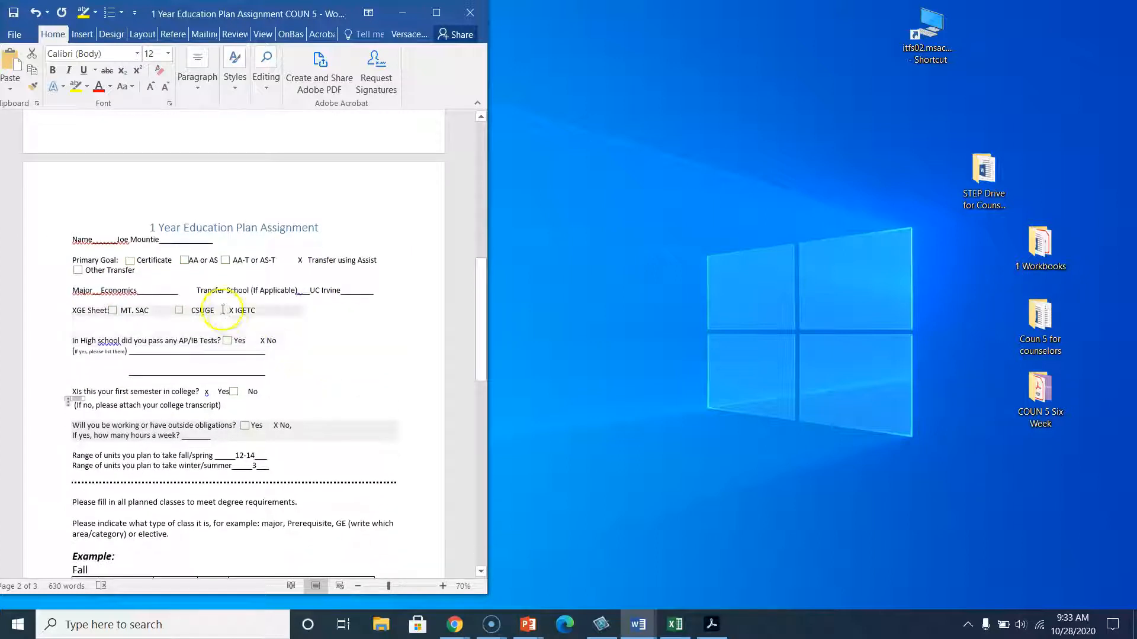
{"action": "scroll", "coordinate": [298, 389], "scroll_direction": "down", "scroll_amount": 1}
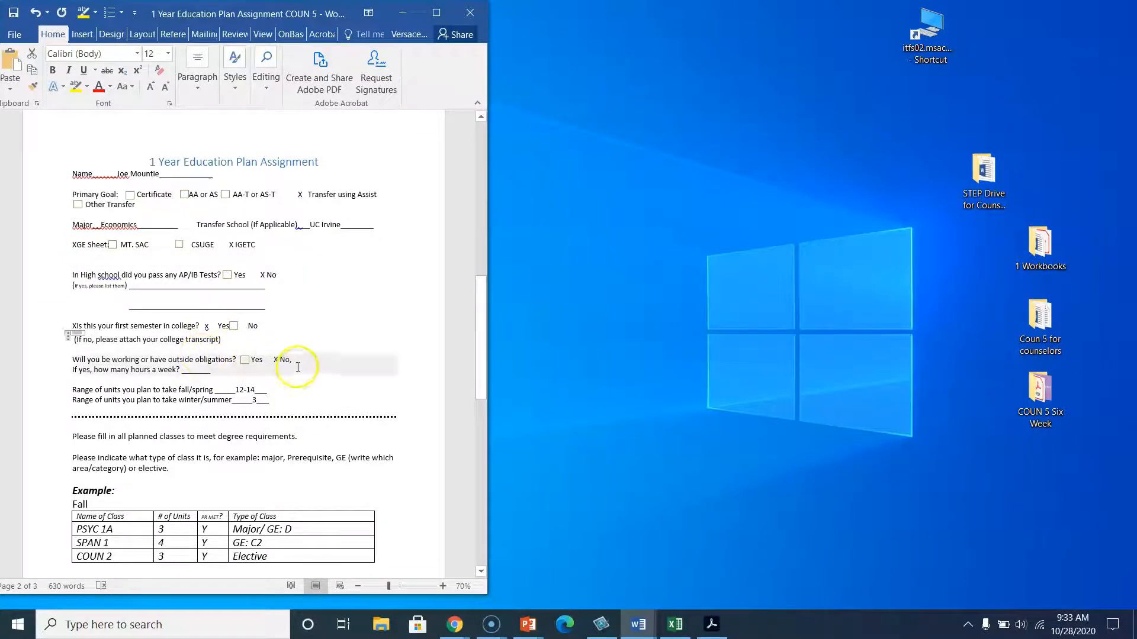
{"action": "scroll", "coordinate": [301, 379], "scroll_direction": "down", "scroll_amount": 2}
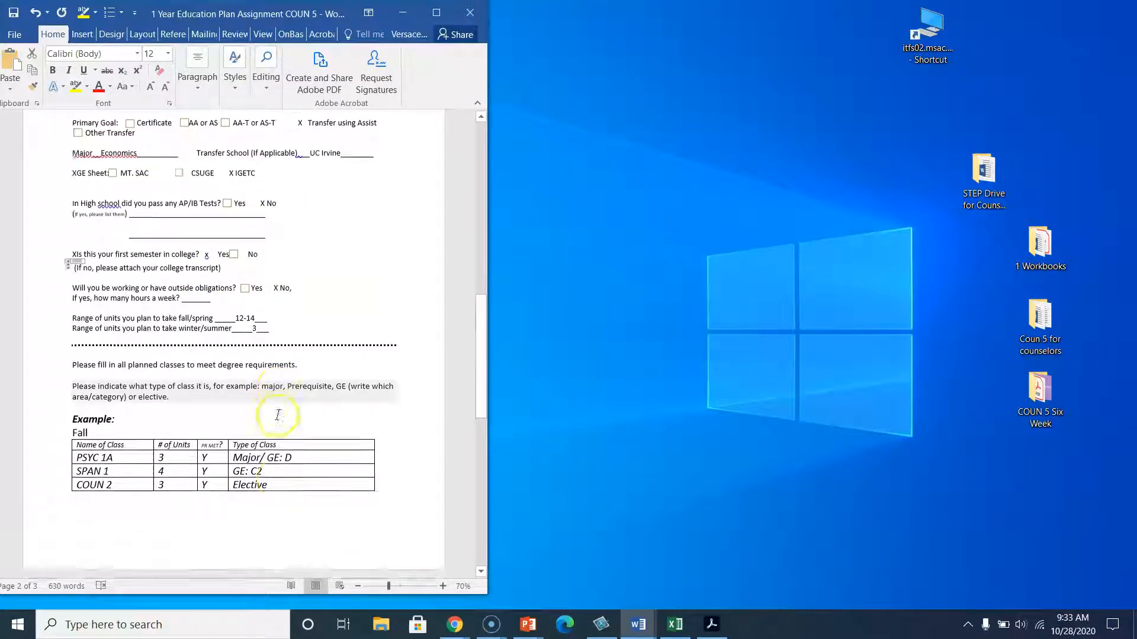
{"action": "scroll", "coordinate": [277, 415], "scroll_direction": "down", "scroll_amount": 10}
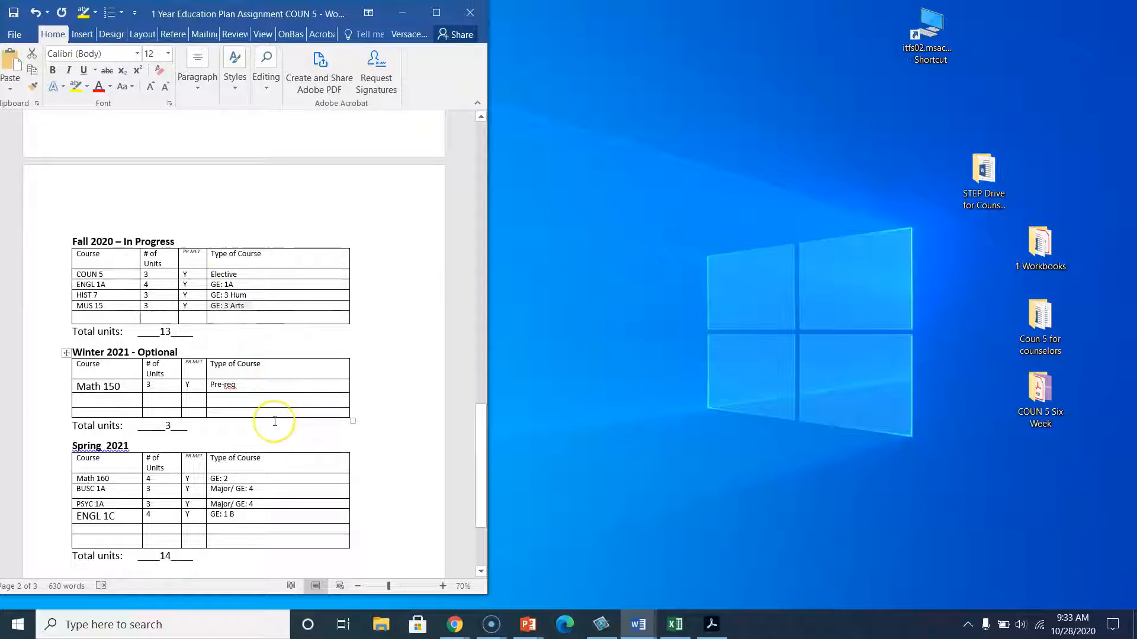
{"action": "scroll", "coordinate": [275, 421], "scroll_direction": "down", "scroll_amount": 1}
{"action": "scroll", "coordinate": [275, 422], "scroll_direction": "down", "scroll_amount": 2}
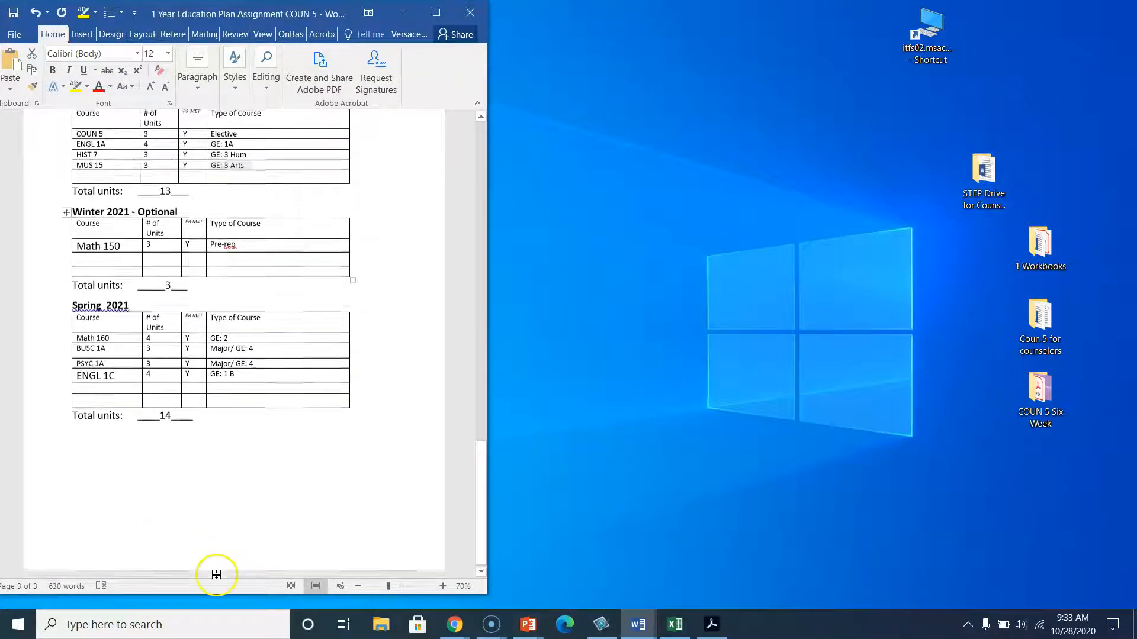
{"action": "scroll", "coordinate": [325, 279], "scroll_direction": "up", "scroll_amount": 7}
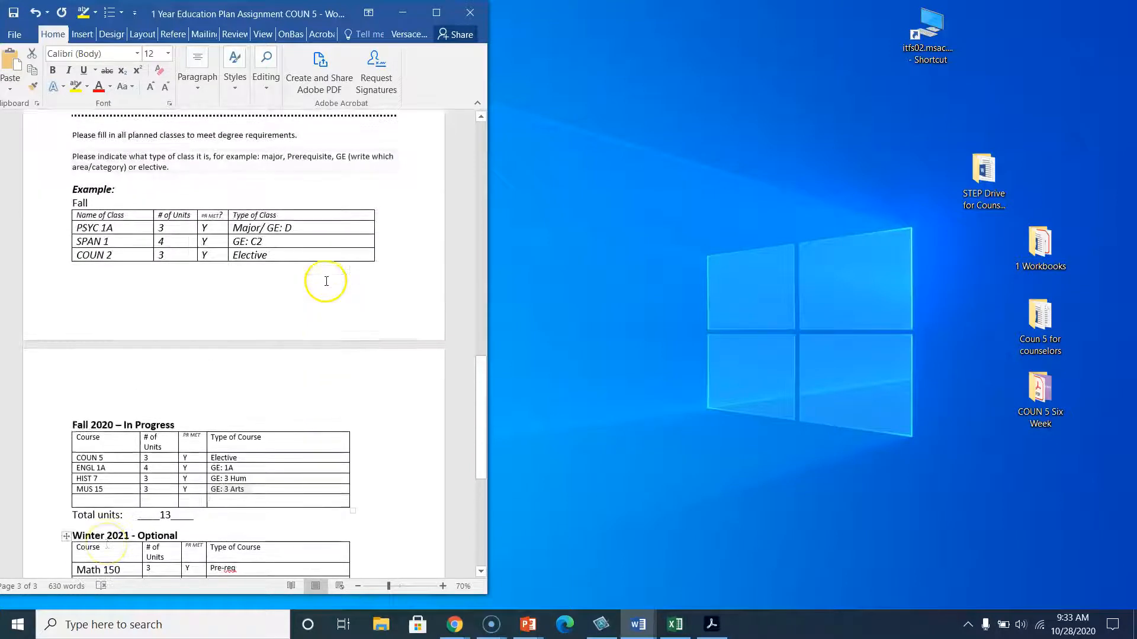
{"action": "left_click_drag", "start_coordinate": [182, 13], "coordinate": [354, 30]}
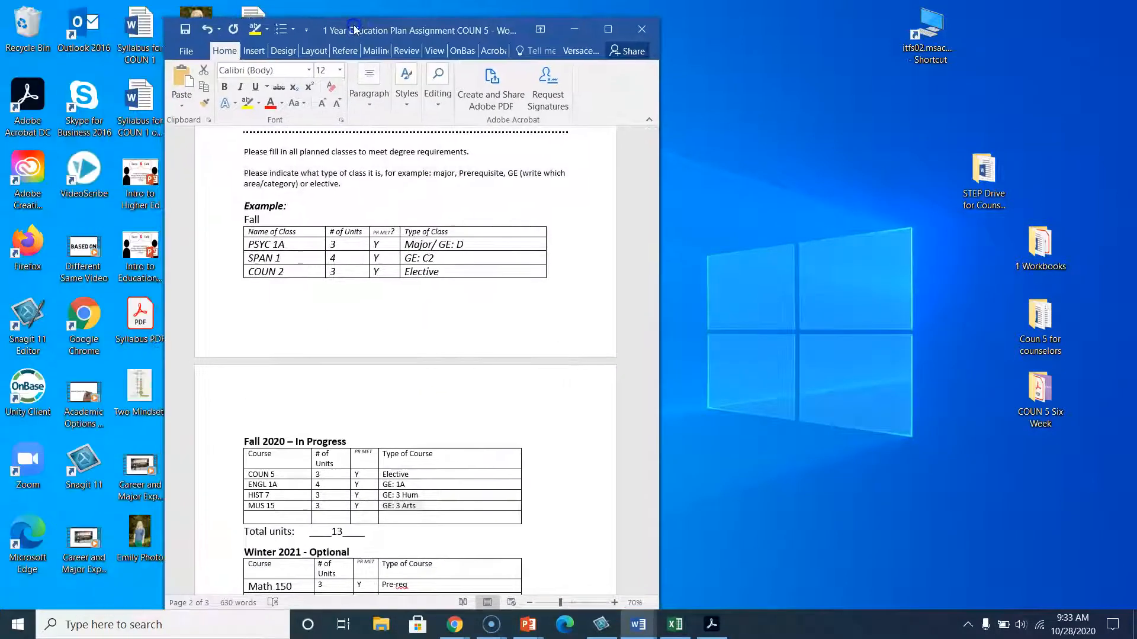
{"action": "left_click", "coordinate": [489, 620]}
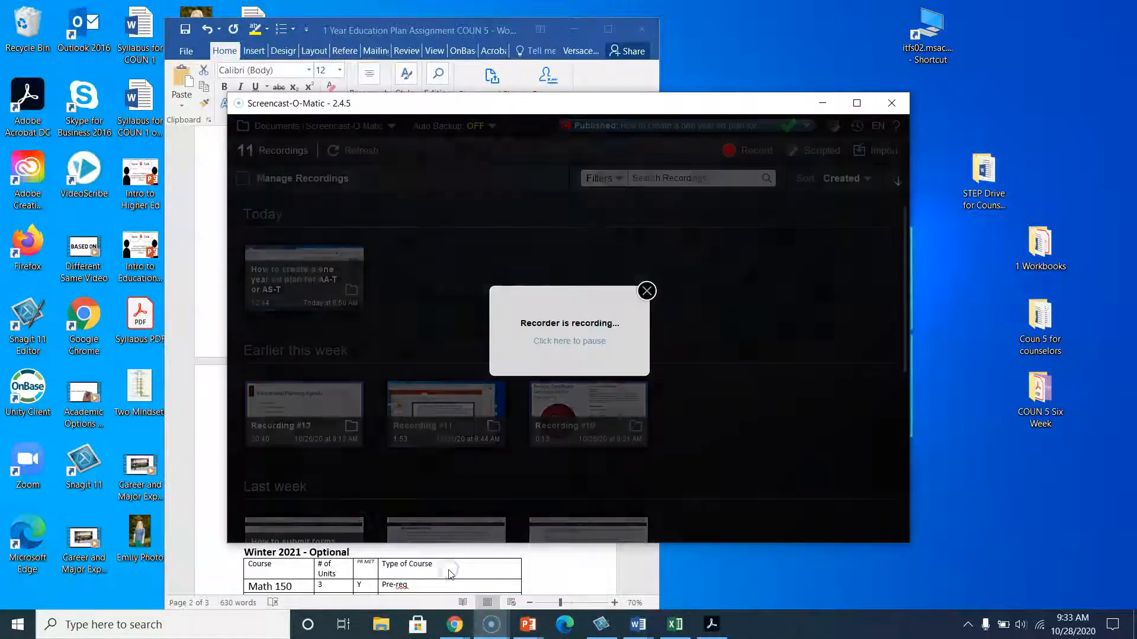